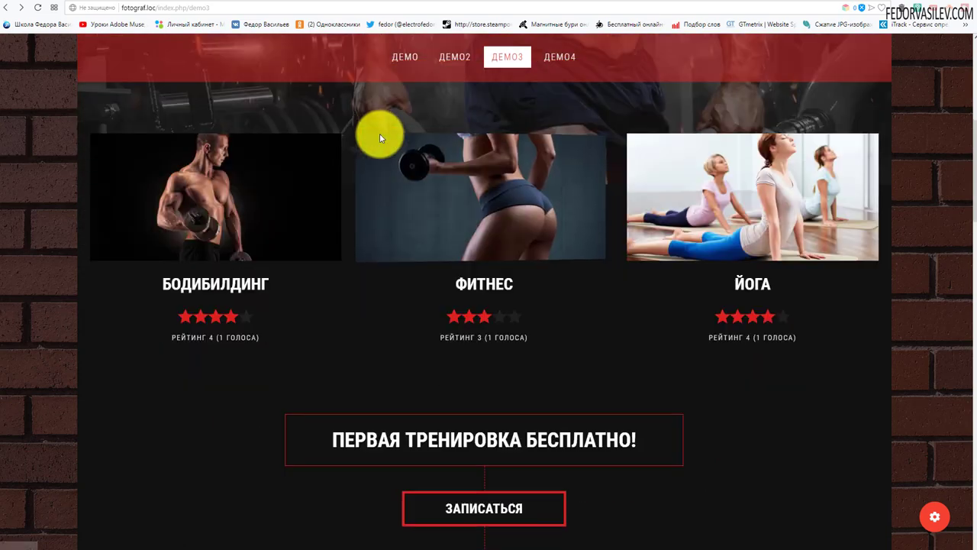
Step: Select the free-training heading text, then preview and close the ЗАПИСАТЬСЯ sign-up popup
{"action": "left_click_drag", "start_coordinate": [348, 181], "coordinate": [742, 190]}
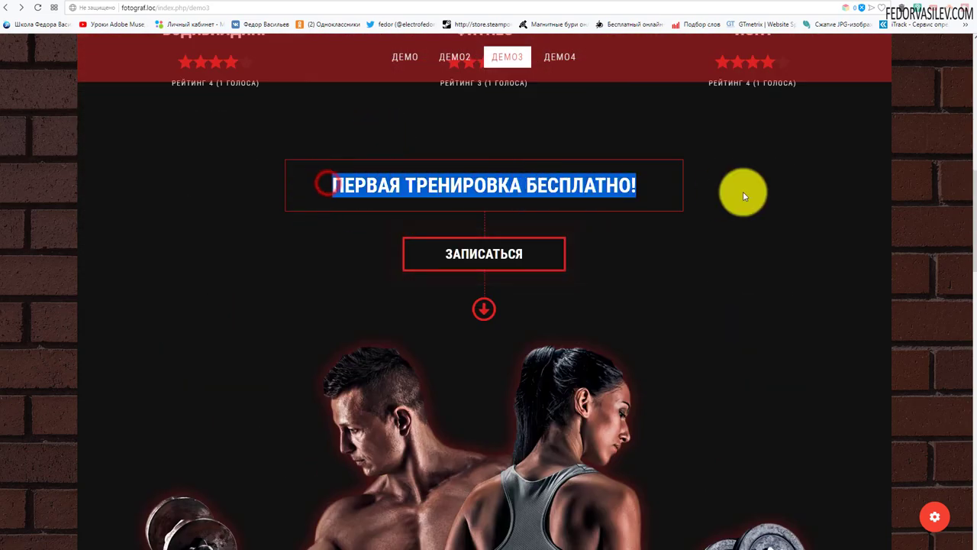
{"action": "left_click", "coordinate": [667, 315]}
{"action": "left_click_drag", "start_coordinate": [320, 192], "coordinate": [669, 264]}
{"action": "left_click", "coordinate": [669, 262]}
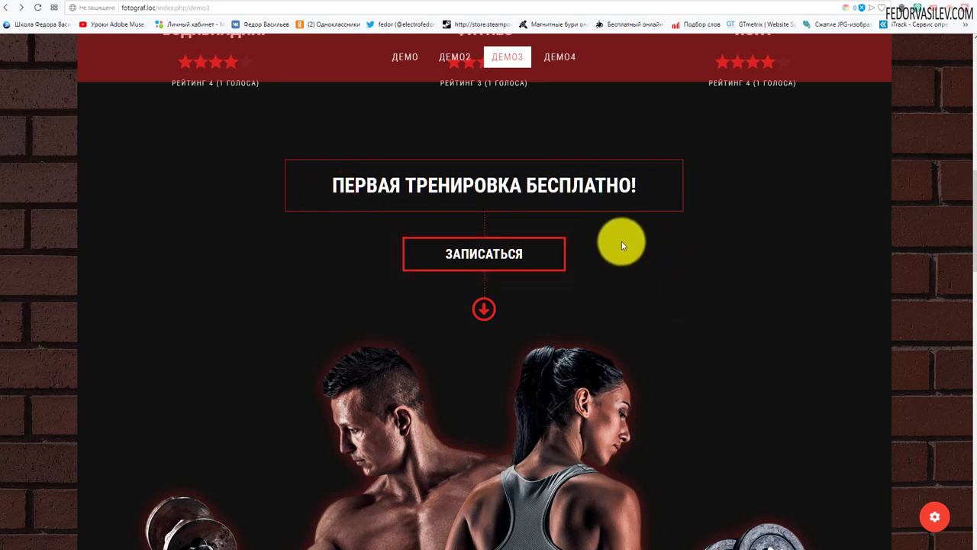
{"action": "left_click", "coordinate": [527, 254]}
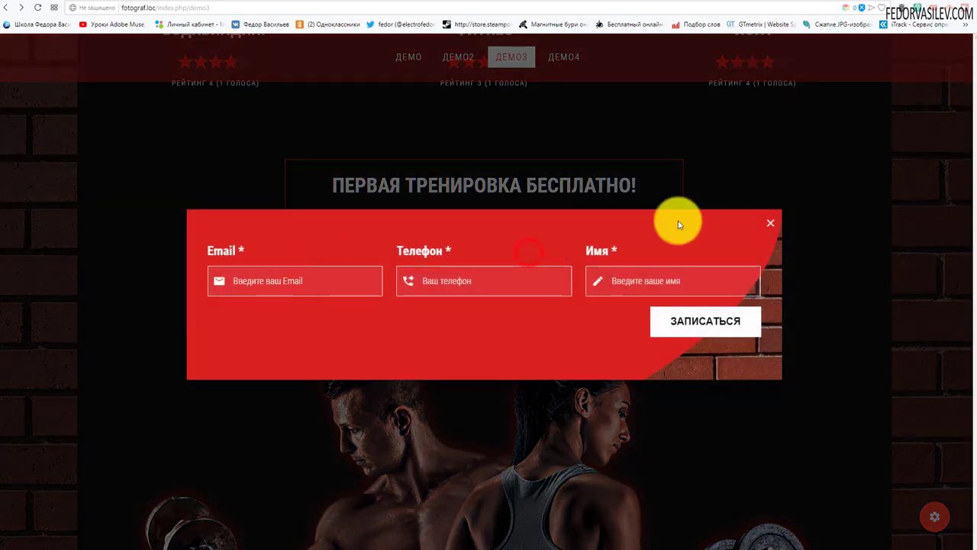
{"action": "left_click", "coordinate": [770, 222]}
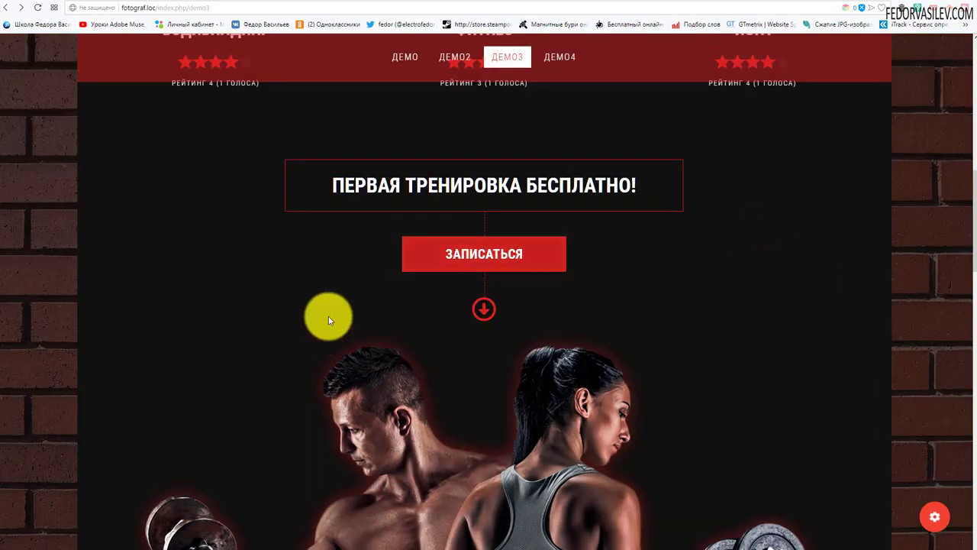
Step: Scroll down the demo page to the discount countdown block
{"action": "scroll", "coordinate": [737, 211], "scroll_direction": "down", "scroll_amount": 3}
{"action": "scroll", "coordinate": [687, 218], "scroll_direction": "up", "scroll_amount": 3}
{"action": "scroll", "coordinate": [625, 265], "scroll_direction": "down", "scroll_amount": 2}
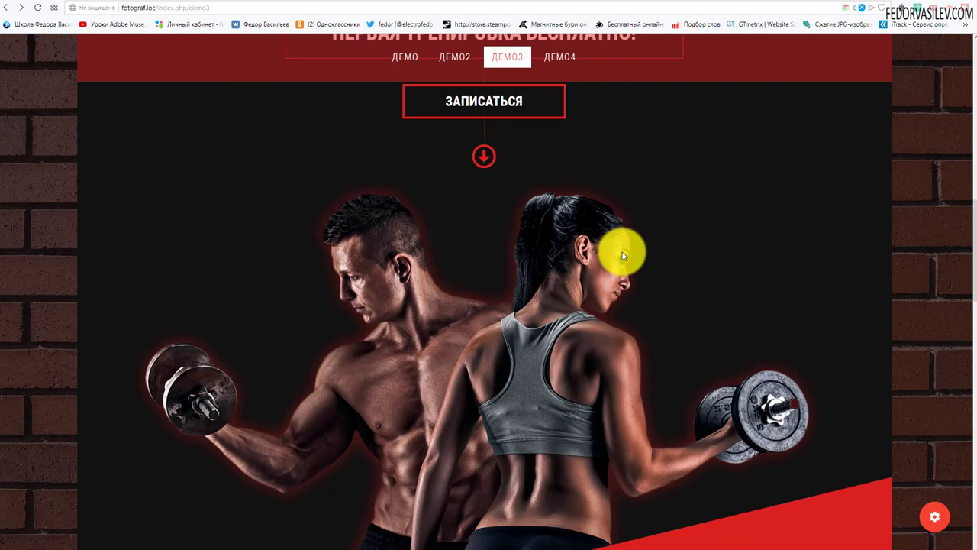
{"action": "scroll", "coordinate": [611, 244], "scroll_direction": "down", "scroll_amount": 1}
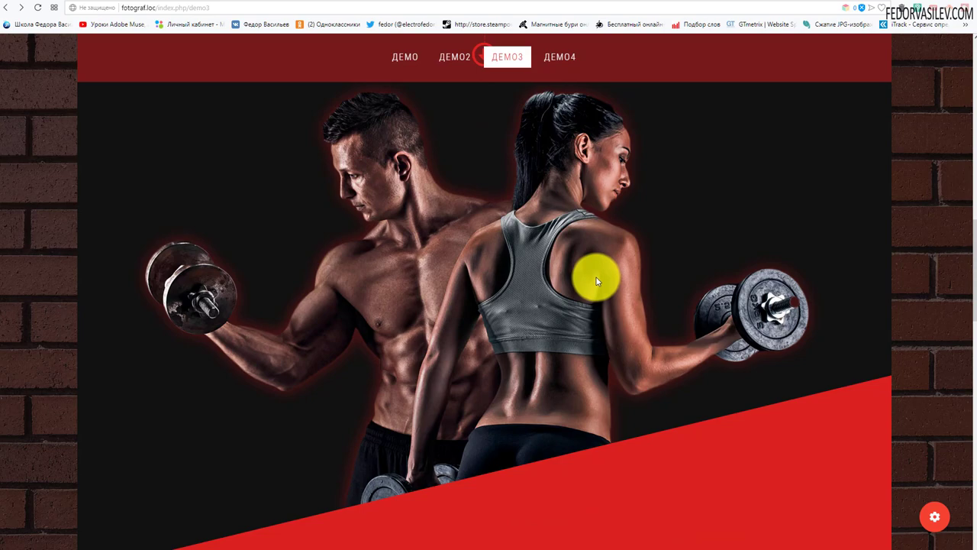
{"action": "scroll", "coordinate": [596, 277], "scroll_direction": "up", "scroll_amount": 1}
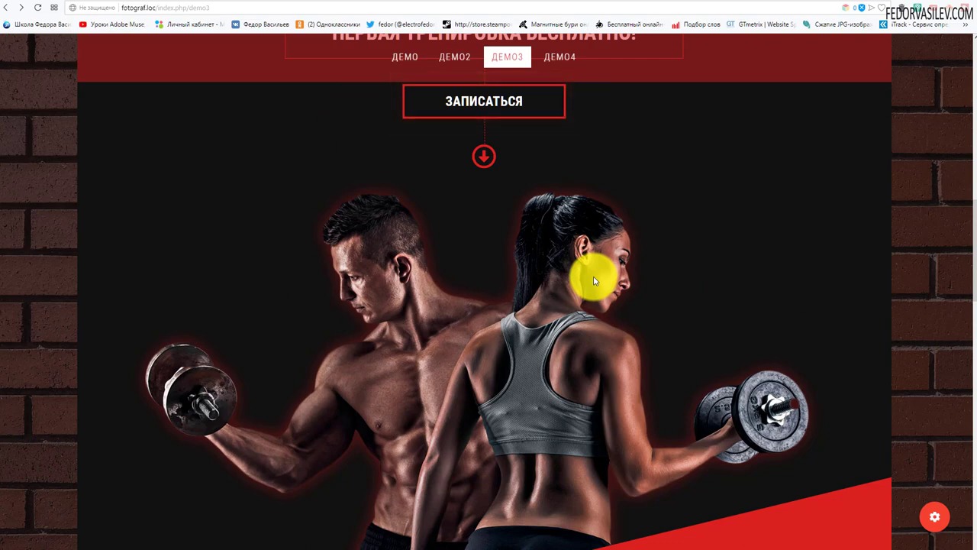
{"action": "scroll", "coordinate": [594, 281], "scroll_direction": "down", "scroll_amount": 2}
{"action": "scroll", "coordinate": [593, 276], "scroll_direction": "down", "scroll_amount": 3}
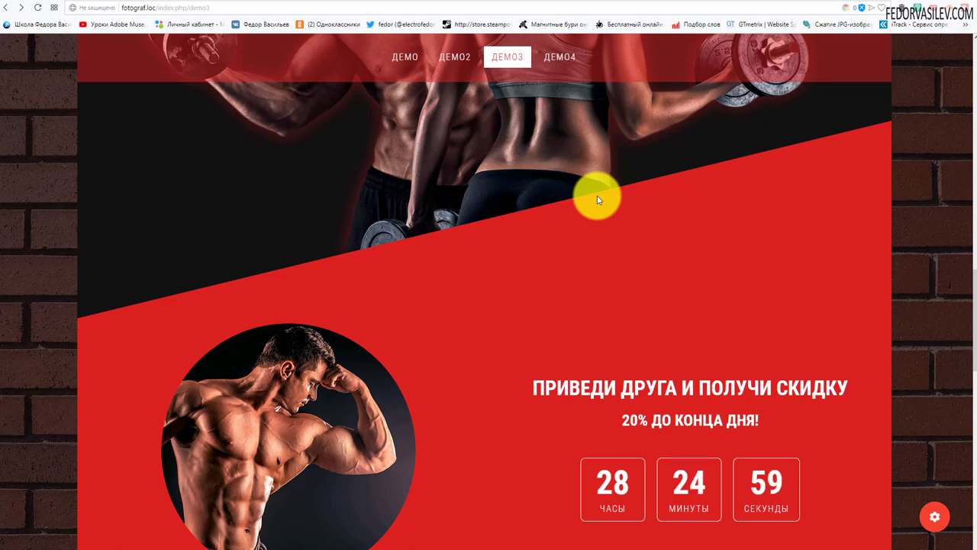
{"action": "scroll", "coordinate": [596, 199], "scroll_direction": "down", "scroll_amount": 2}
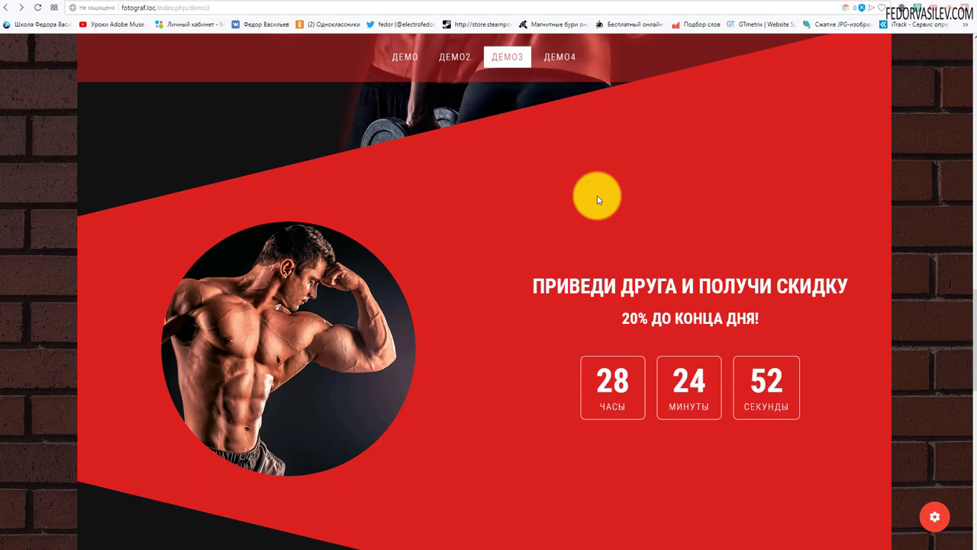
{"action": "scroll", "coordinate": [600, 382], "scroll_direction": "down", "scroll_amount": 1}
Step: Select the countdown's 28 hours value repeatedly, clearing the selection each time
{"action": "double_click", "coordinate": [601, 332]}
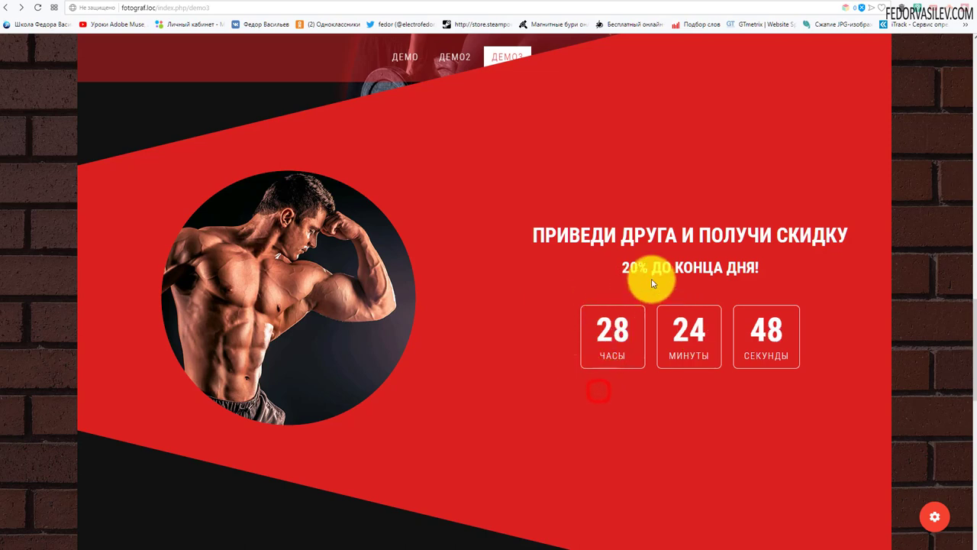
{"action": "left_click_drag", "start_coordinate": [597, 330], "coordinate": [653, 334]}
{"action": "left_click", "coordinate": [614, 427]}
{"action": "left_click_drag", "start_coordinate": [568, 334], "coordinate": [639, 333]}
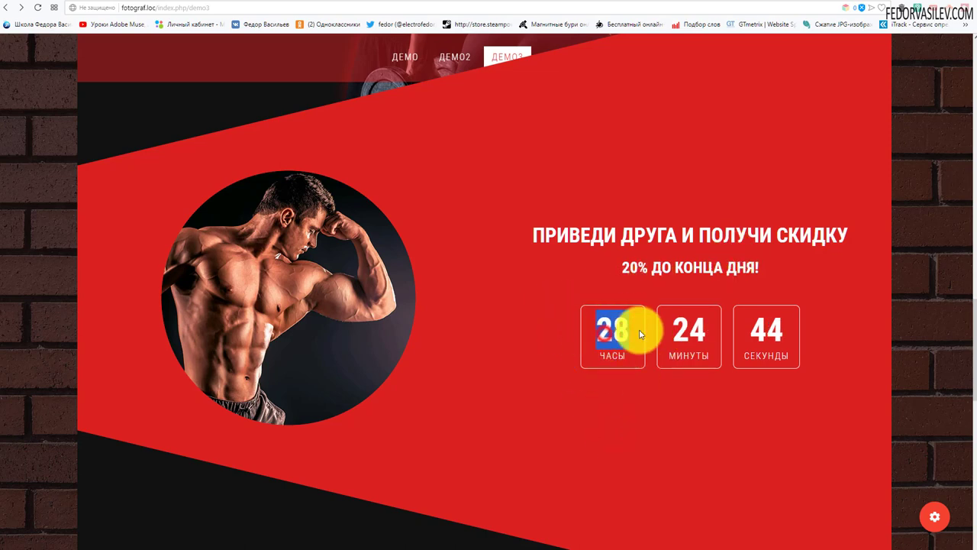
{"action": "left_click", "coordinate": [629, 403]}
{"action": "left_click_drag", "start_coordinate": [585, 347], "coordinate": [643, 328]}
{"action": "left_click", "coordinate": [627, 413]}
{"action": "double_click", "coordinate": [630, 330]}
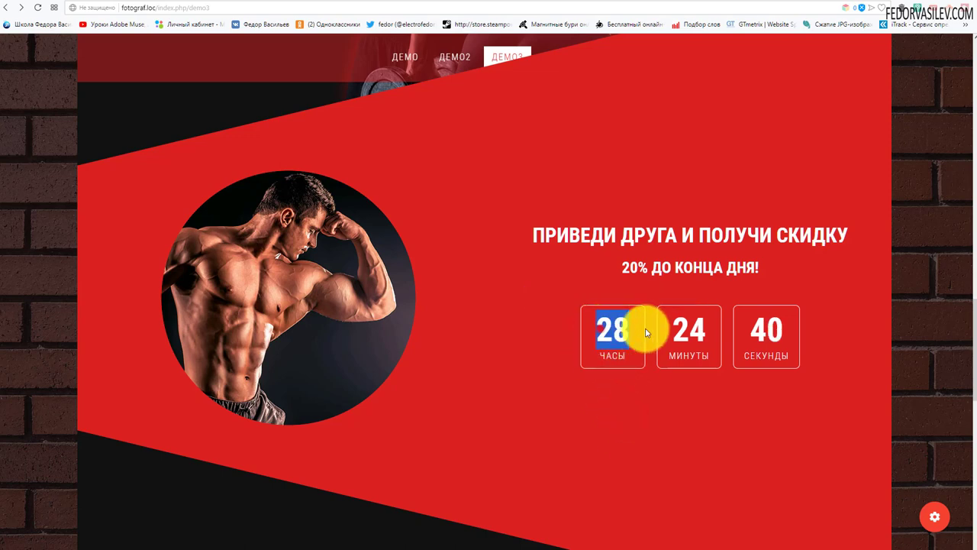
{"action": "left_click", "coordinate": [626, 395]}
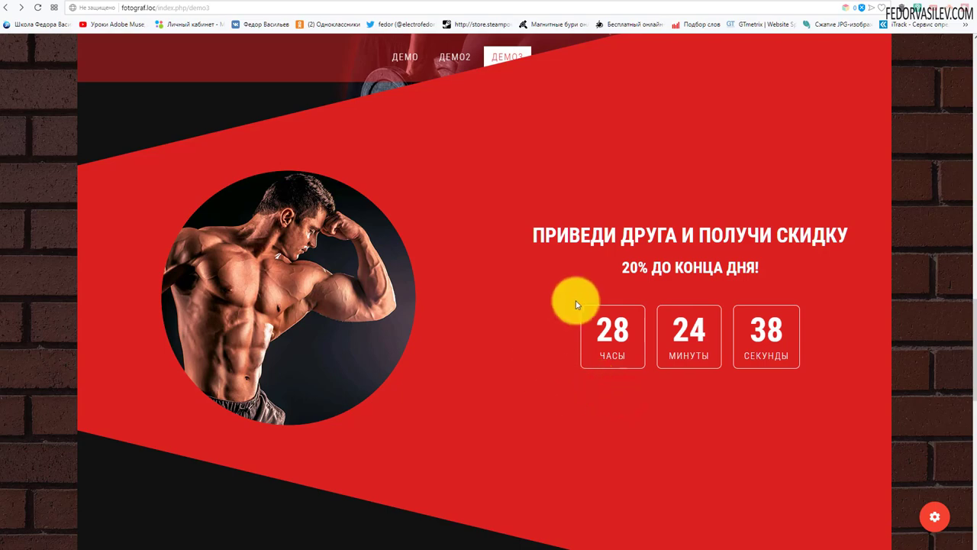
Step: Select the discount heading and subtitle, then scroll down to the РАСПИСАНИЯ ЗАНЯТИЙ table
{"action": "scroll", "coordinate": [451, 395], "scroll_direction": "up", "scroll_amount": 3}
{"action": "left_click_drag", "start_coordinate": [557, 388], "coordinate": [704, 429]}
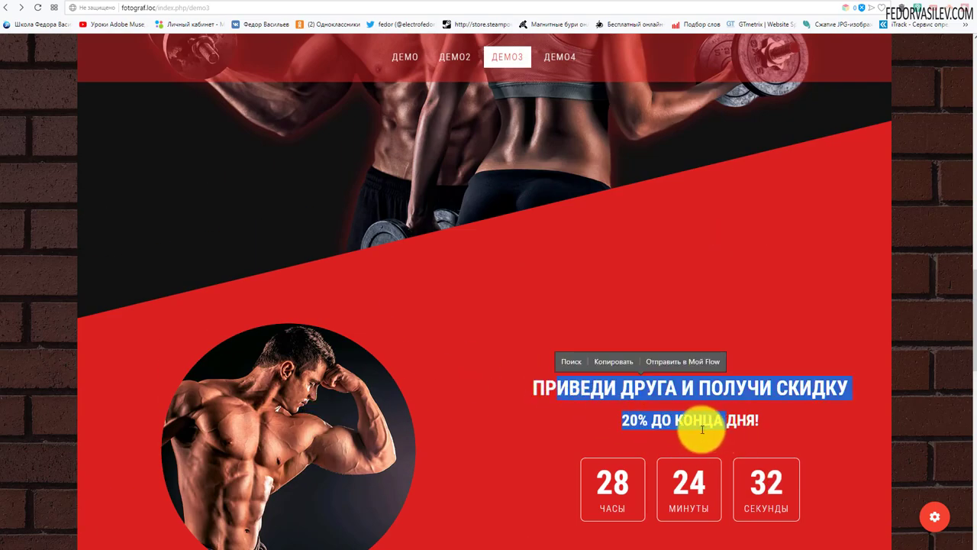
{"action": "scroll", "coordinate": [702, 429], "scroll_direction": "down", "scroll_amount": 2}
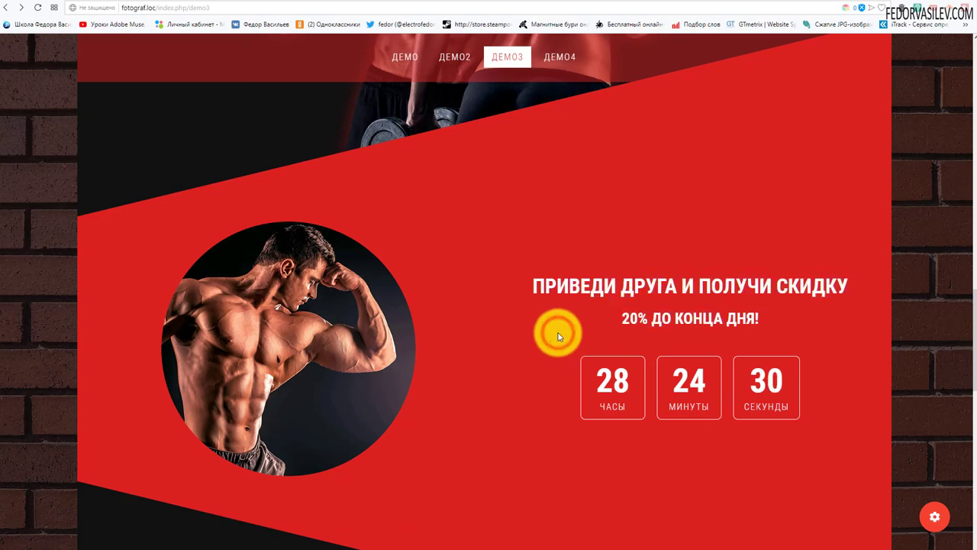
{"action": "scroll", "coordinate": [382, 185], "scroll_direction": "down", "scroll_amount": 6}
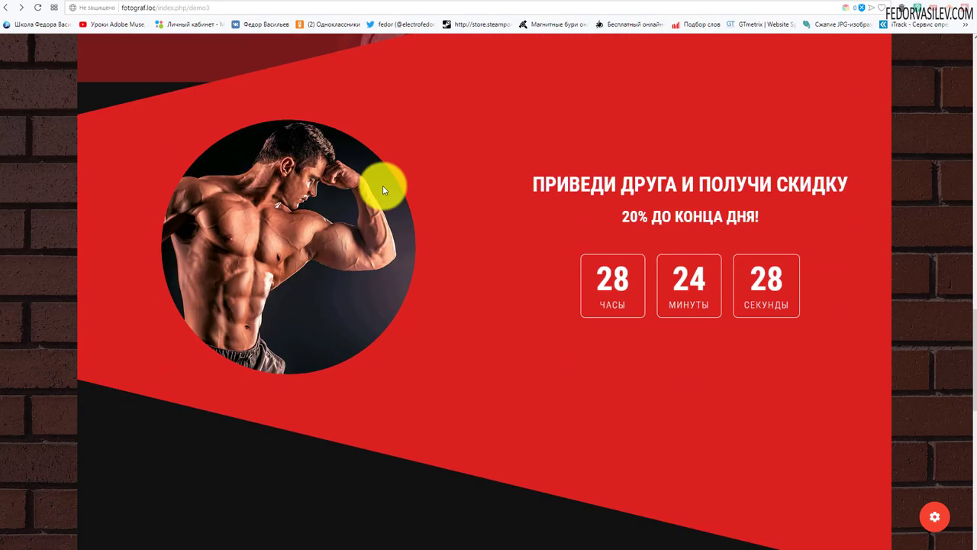
{"action": "scroll", "coordinate": [484, 141], "scroll_direction": "down", "scroll_amount": 4}
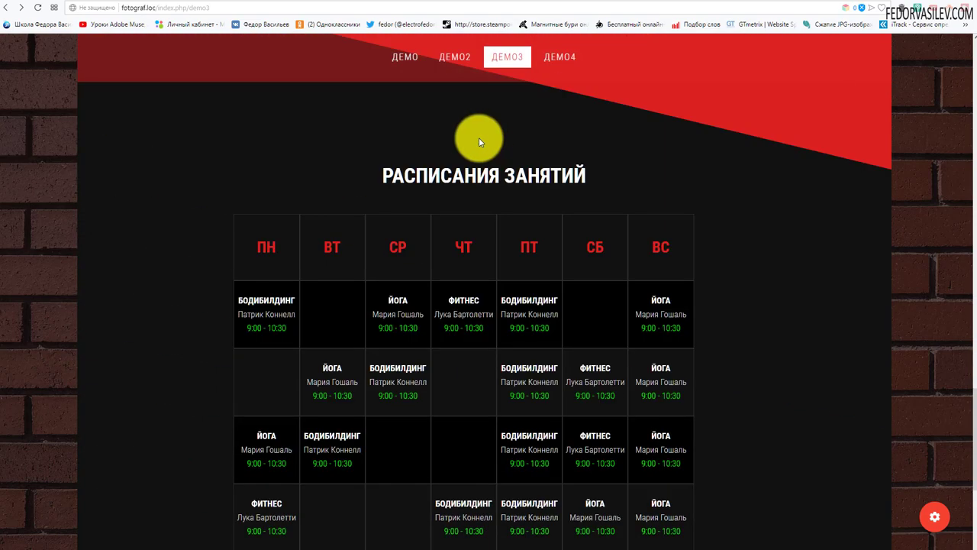
Step: Scroll to the footer, select its copyright text, and scroll back toward the top
{"action": "scroll", "coordinate": [389, 176], "scroll_direction": "down", "scroll_amount": 2}
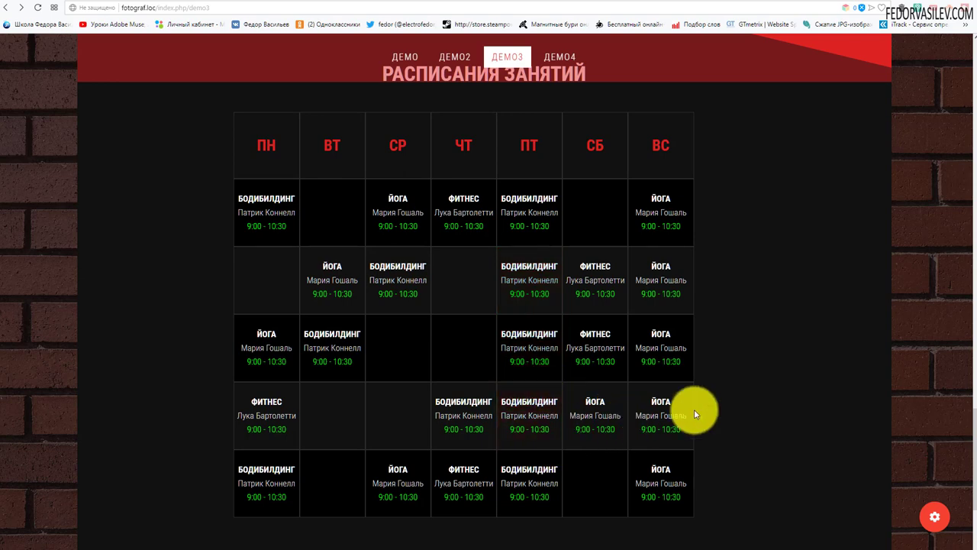
{"action": "scroll", "coordinate": [355, 287], "scroll_direction": "down", "scroll_amount": 3}
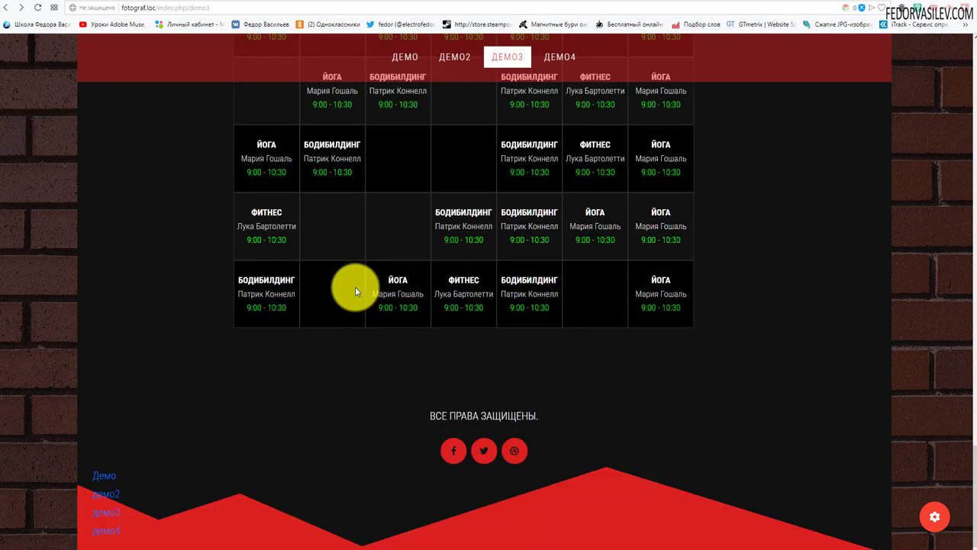
{"action": "left_click_drag", "start_coordinate": [426, 415], "coordinate": [585, 377]}
{"action": "left_click", "coordinate": [619, 354]}
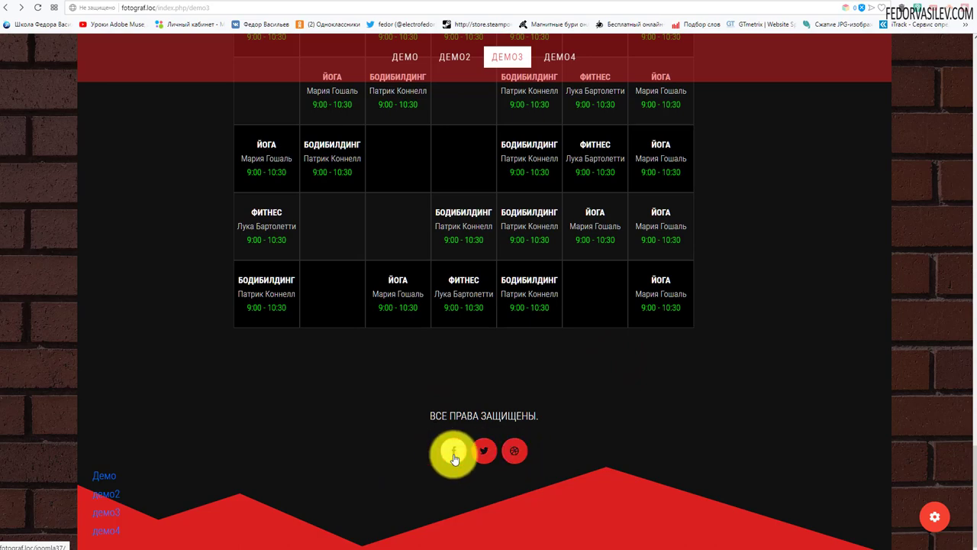
{"action": "scroll", "coordinate": [561, 431], "scroll_direction": "up", "scroll_amount": 10}
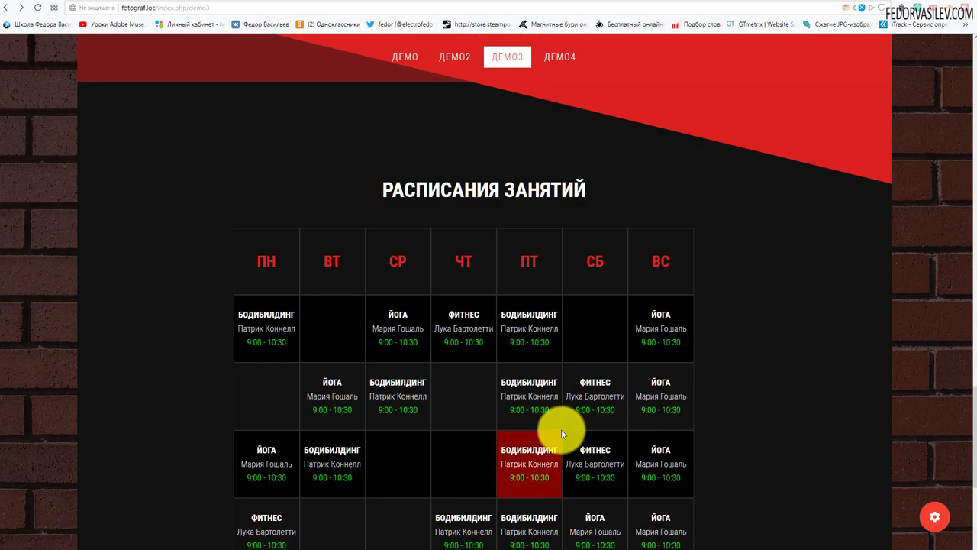
{"action": "scroll", "coordinate": [553, 433], "scroll_direction": "up", "scroll_amount": 10}
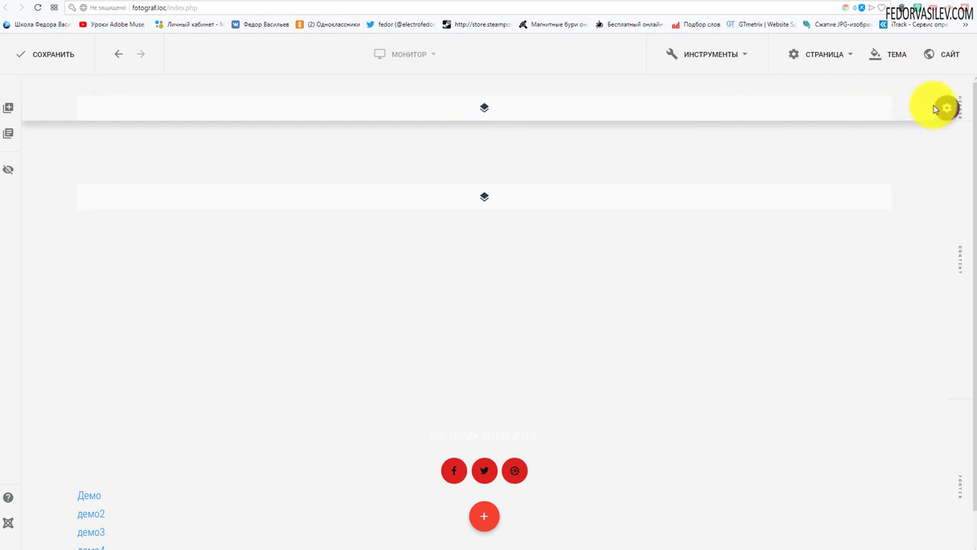
{"action": "mouse_move", "coordinate": [948, 193]}
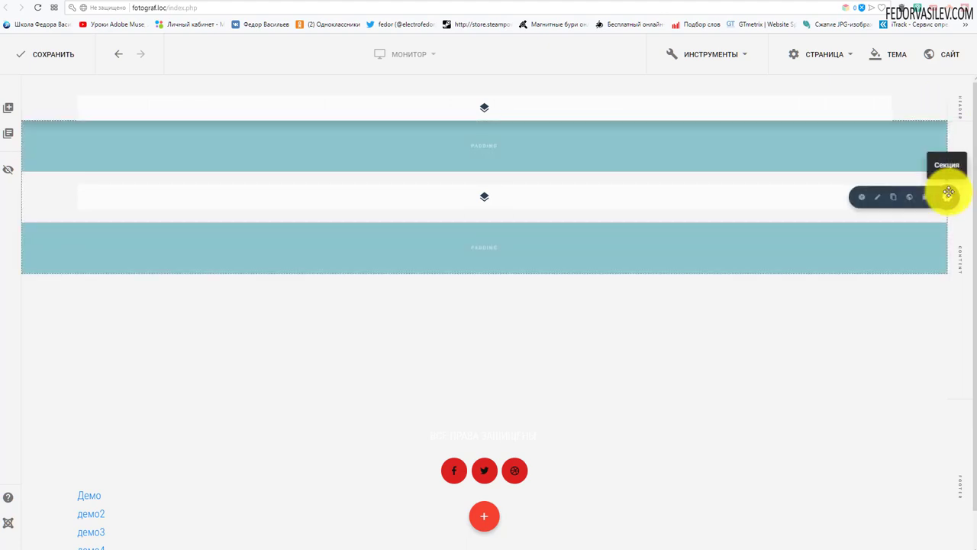
{"action": "mouse_move", "coordinate": [954, 500]}
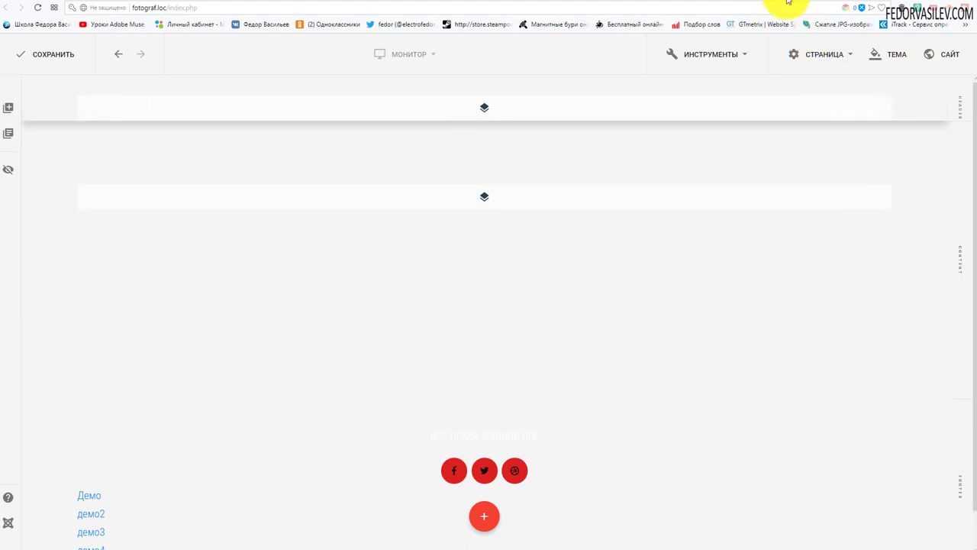
{"action": "left_click", "coordinate": [825, 3]}
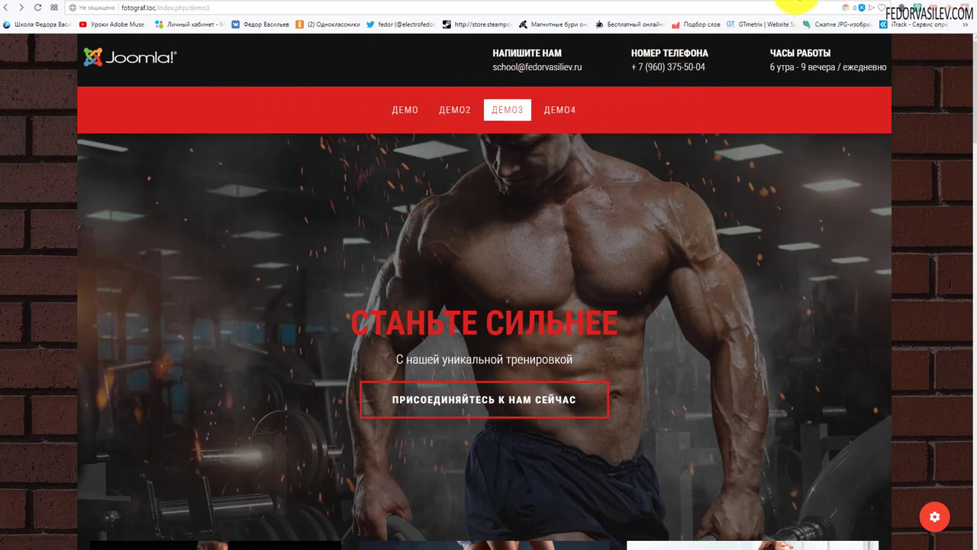
{"action": "left_click", "coordinate": [792, 6]}
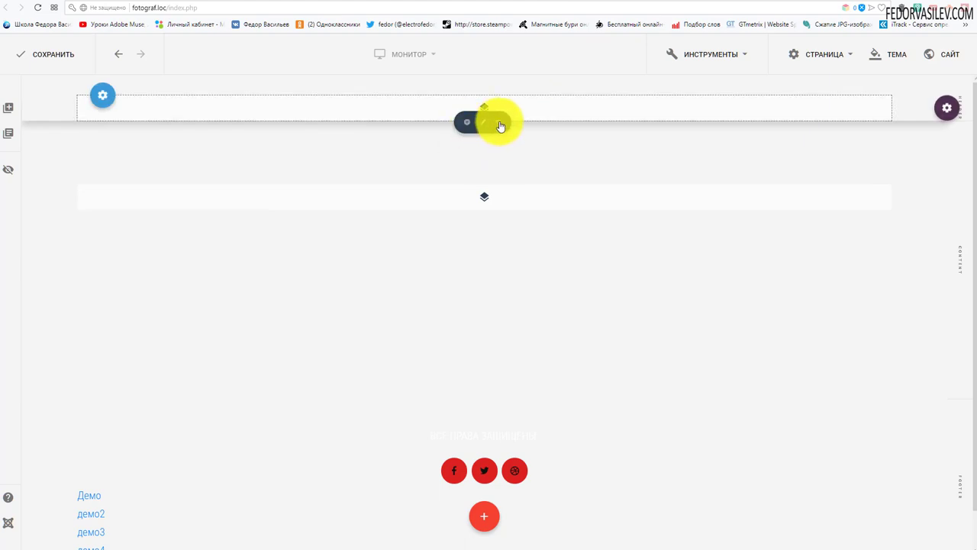
Step: Split the header into four columns, resizing so the first spans 6 and the rest span 2
{"action": "left_click", "coordinate": [500, 124]}
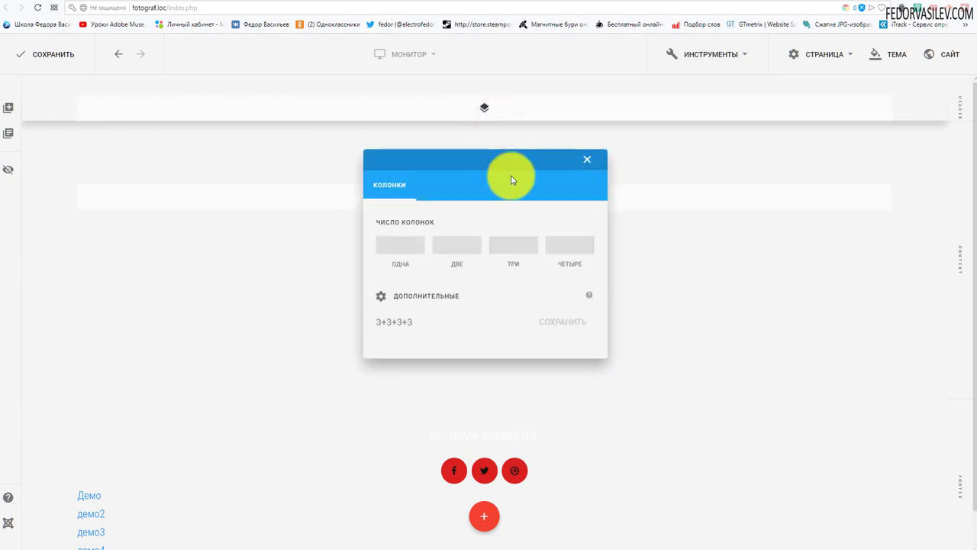
{"action": "left_click", "coordinate": [574, 252]}
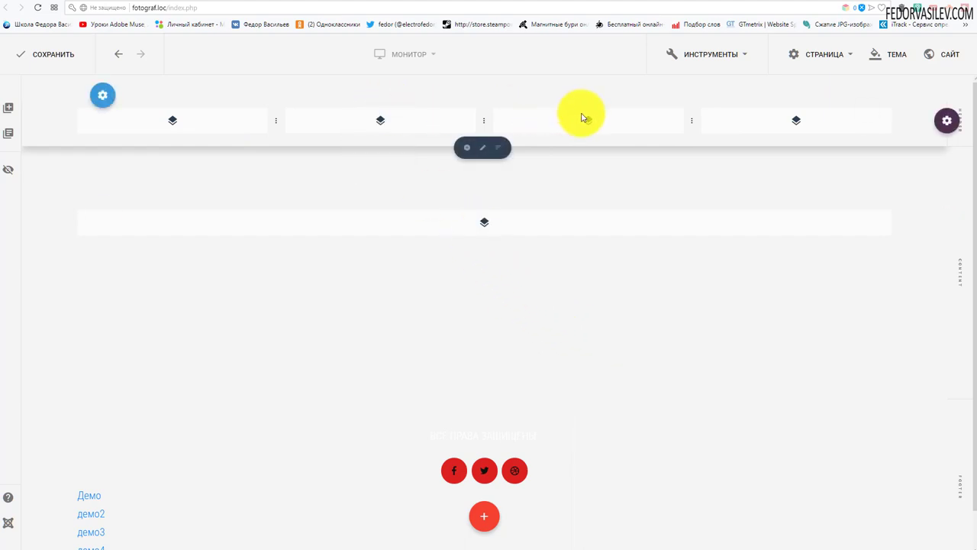
{"action": "left_click_drag", "start_coordinate": [694, 120], "coordinate": [761, 120]}
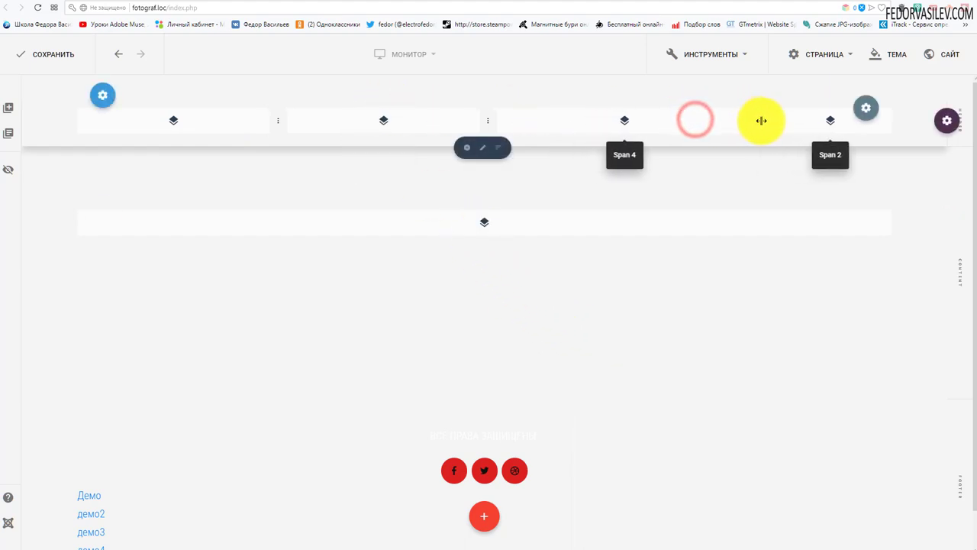
{"action": "left_click", "coordinate": [488, 122]}
{"action": "left_click_drag", "start_coordinate": [488, 121], "coordinate": [591, 127]}
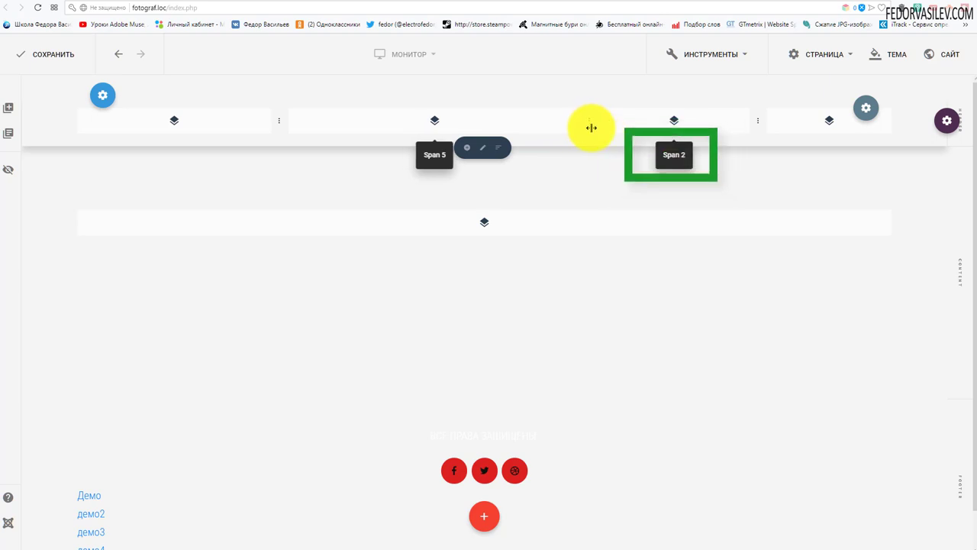
{"action": "left_click_drag", "start_coordinate": [591, 127], "coordinate": [600, 127]}
{"action": "left_click_drag", "start_coordinate": [276, 123], "coordinate": [485, 123]}
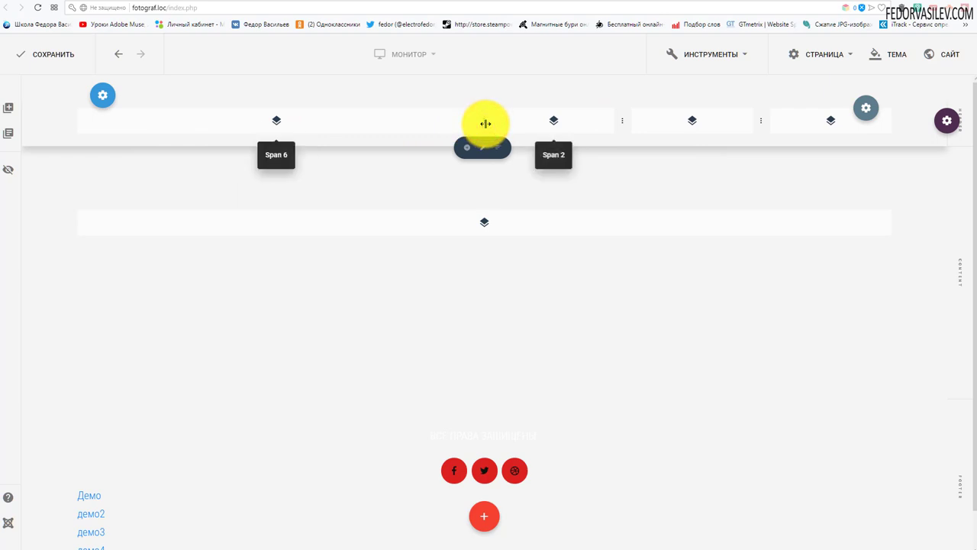
{"action": "left_click_drag", "start_coordinate": [485, 124], "coordinate": [486, 124]}
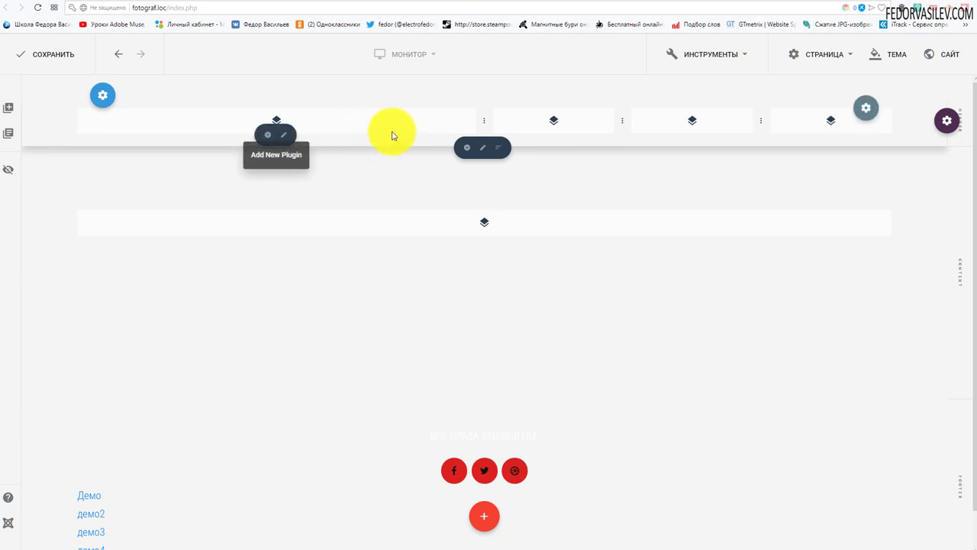
{"action": "mouse_move", "coordinate": [870, 105]}
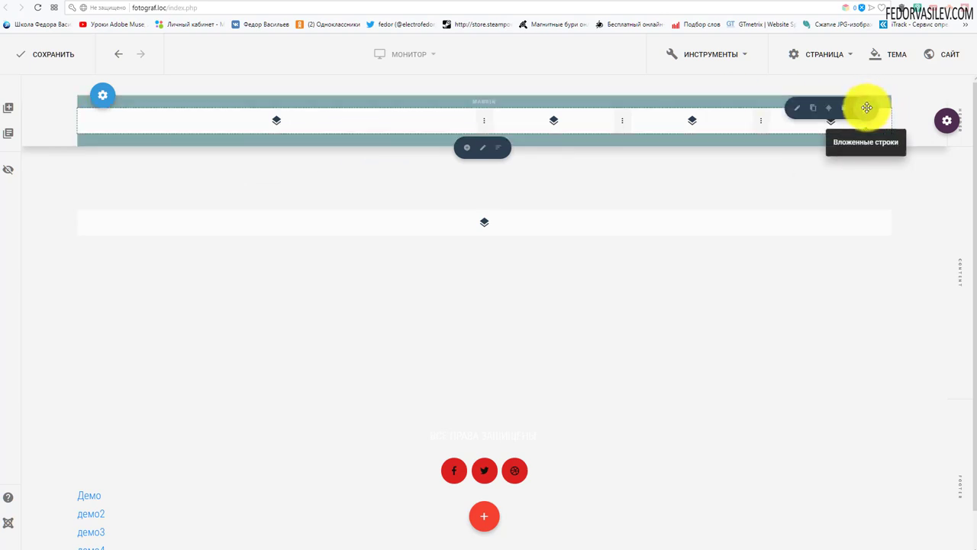
Step: Reset the nested header row's top and bottom margin to 0, then view the live demo3 page
{"action": "left_click", "coordinate": [796, 106]}
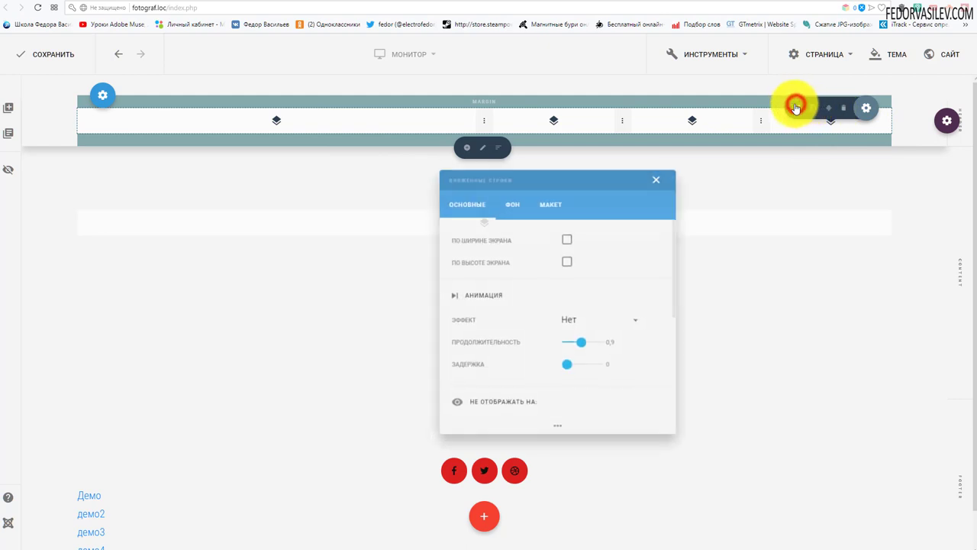
{"action": "left_click", "coordinate": [547, 204]}
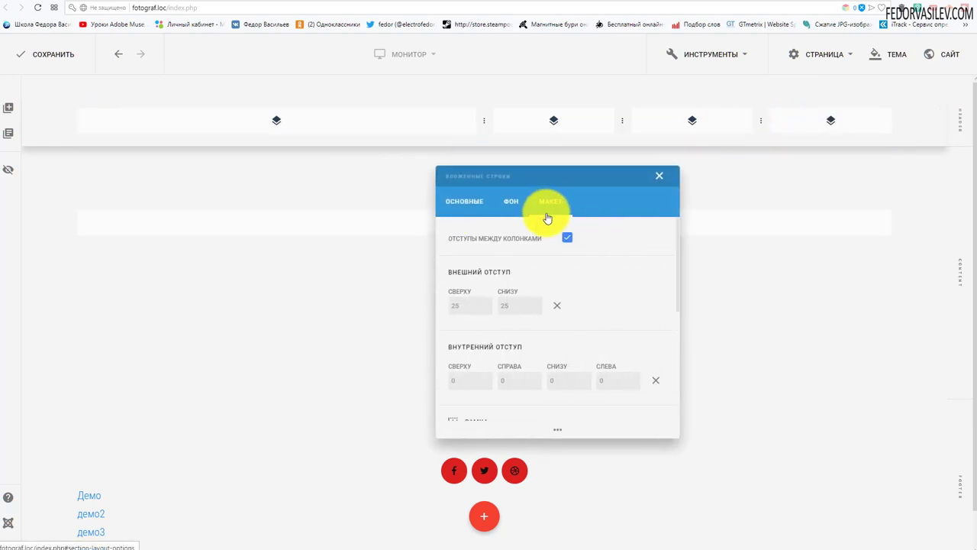
{"action": "left_click", "coordinate": [557, 307]}
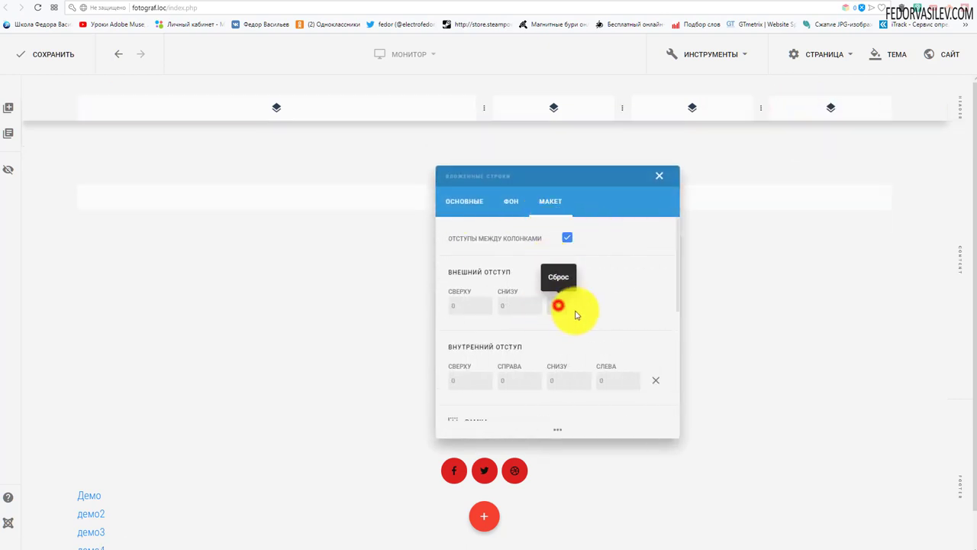
{"action": "left_click", "coordinate": [661, 178]}
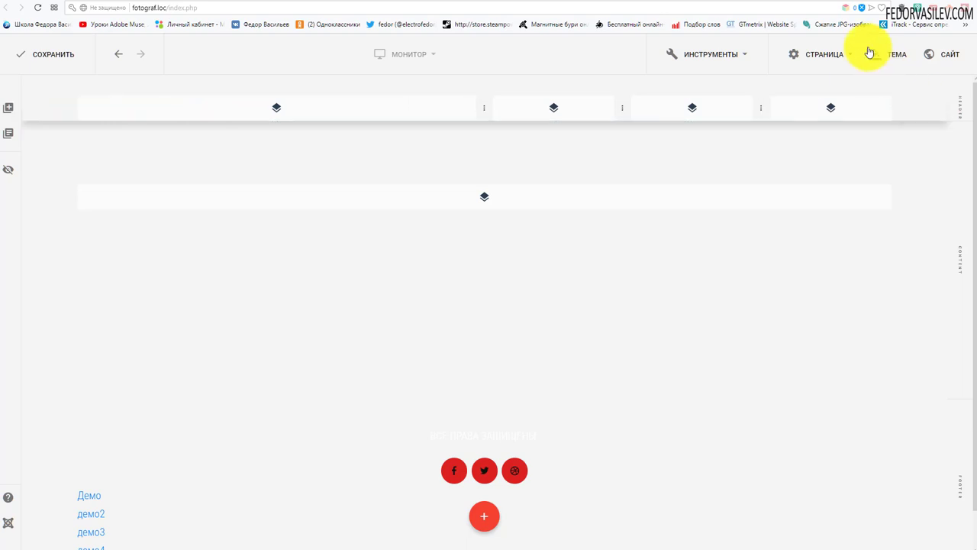
{"action": "left_click", "coordinate": [828, 4]}
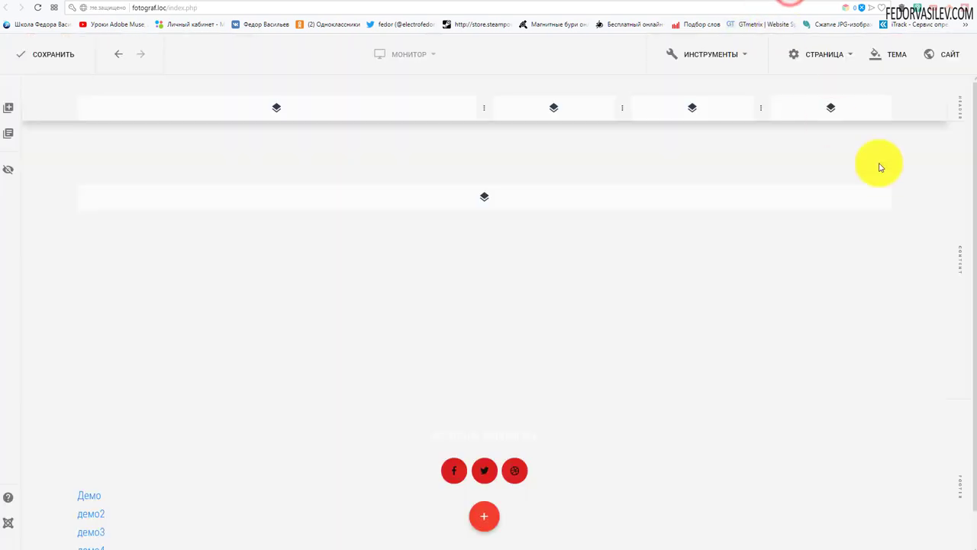
Step: Give the Шапка section a solid Цвет background using preset colour 7 (black)
{"action": "mouse_move", "coordinate": [947, 113]}
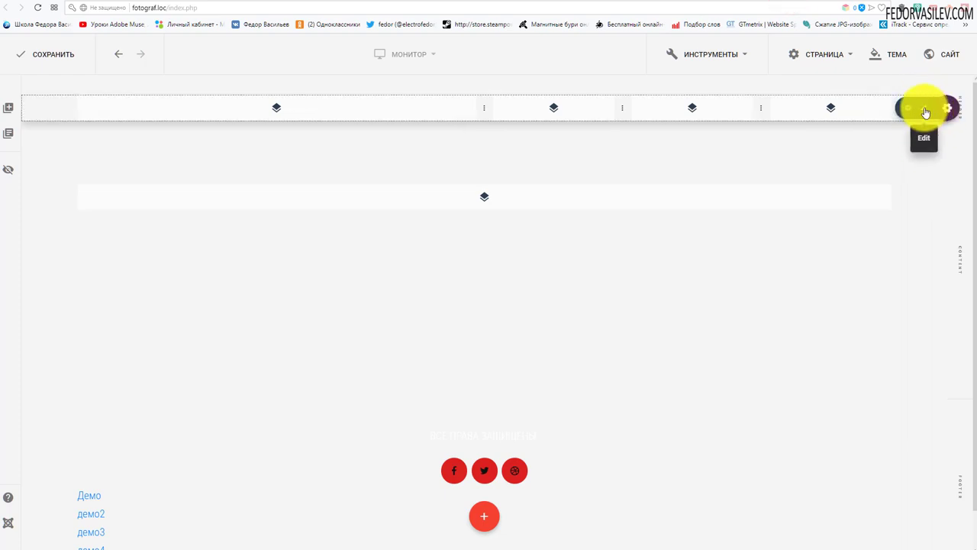
{"action": "left_click", "coordinate": [924, 109]}
{"action": "left_click", "coordinate": [510, 202]}
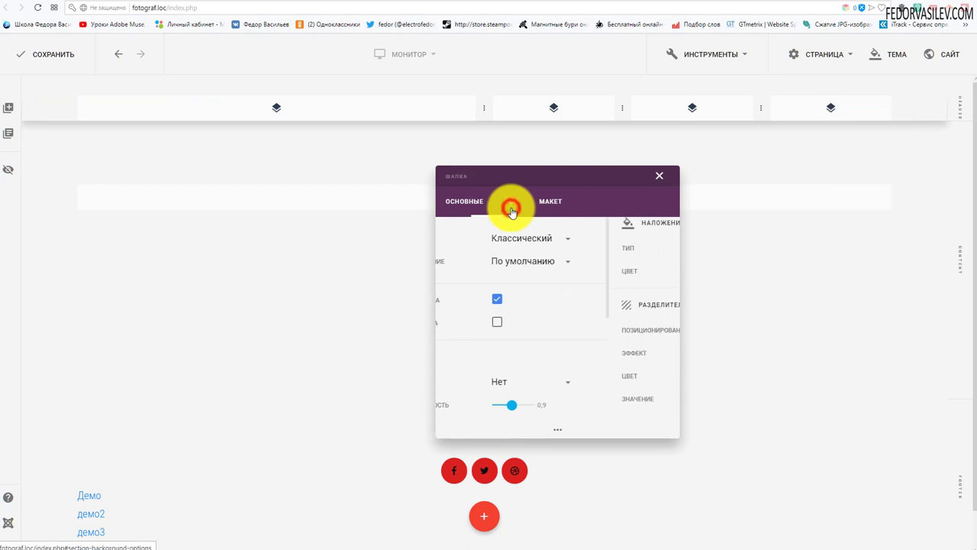
{"action": "scroll", "coordinate": [517, 270], "scroll_direction": "up", "scroll_amount": 2}
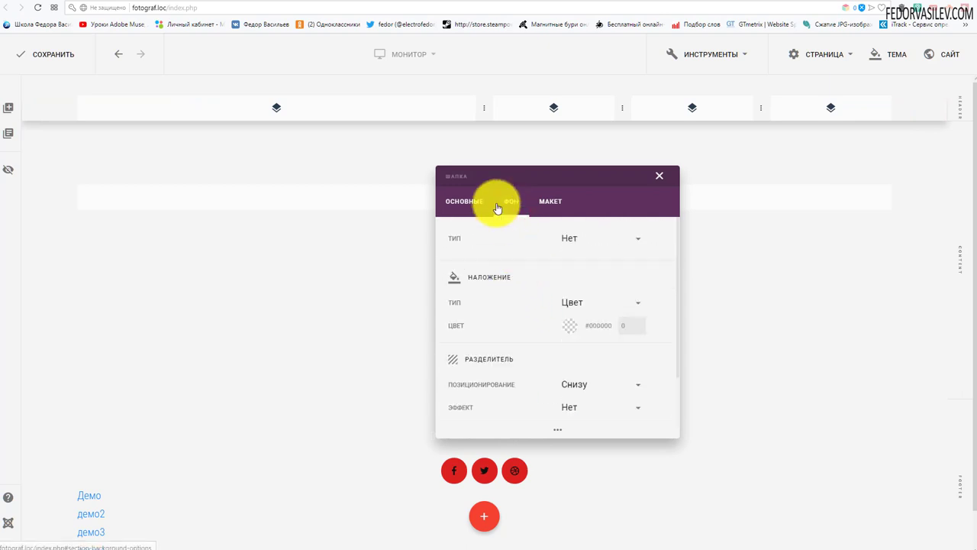
{"action": "left_click", "coordinate": [596, 243]}
{"action": "left_click", "coordinate": [571, 262]}
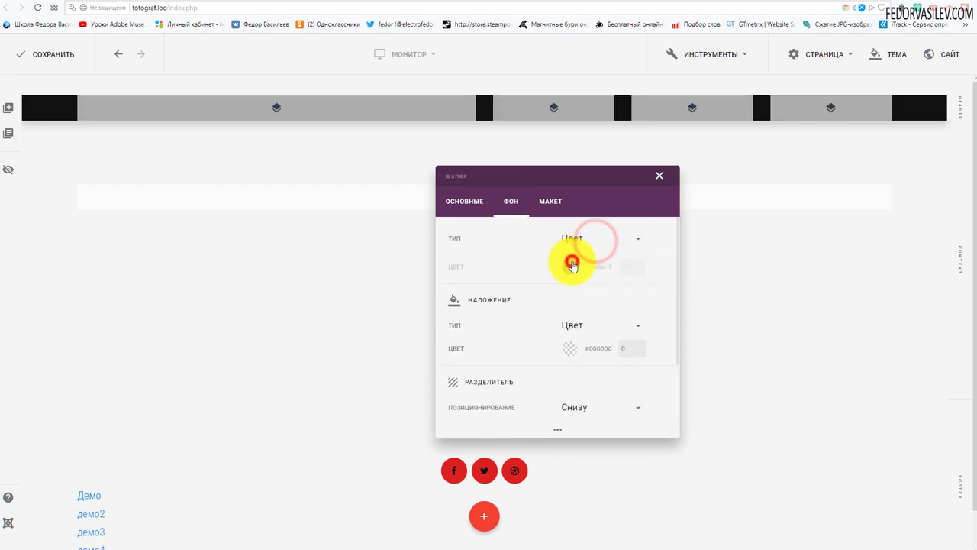
{"action": "left_click", "coordinate": [569, 262]}
{"action": "left_click", "coordinate": [464, 187]}
{"action": "scroll", "coordinate": [481, 284], "scroll_direction": "down", "scroll_amount": 2}
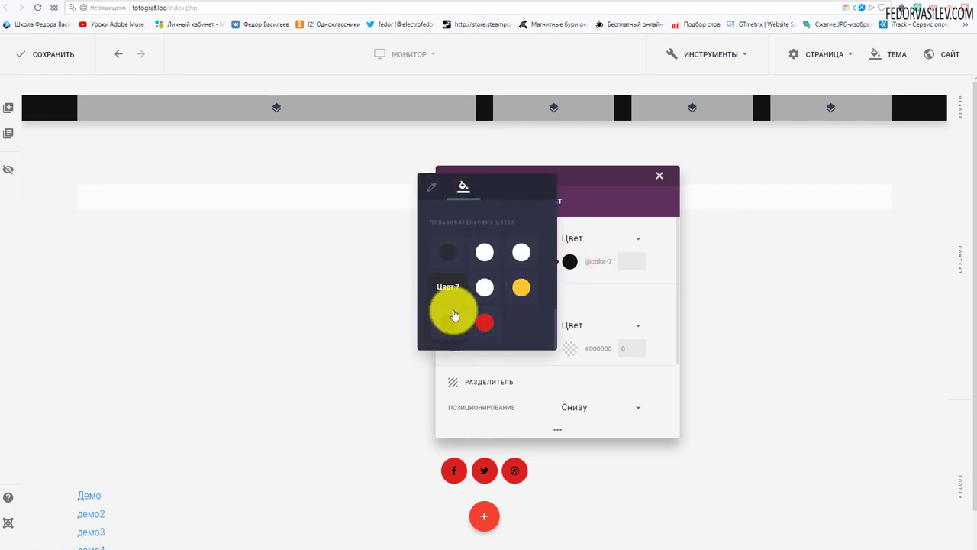
{"action": "left_click", "coordinate": [595, 193]}
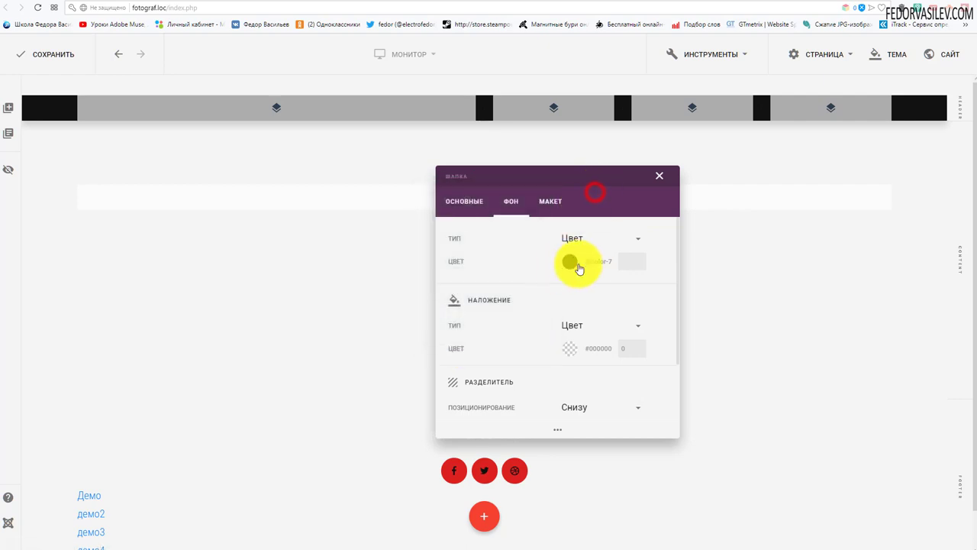
{"action": "left_click", "coordinate": [654, 174]}
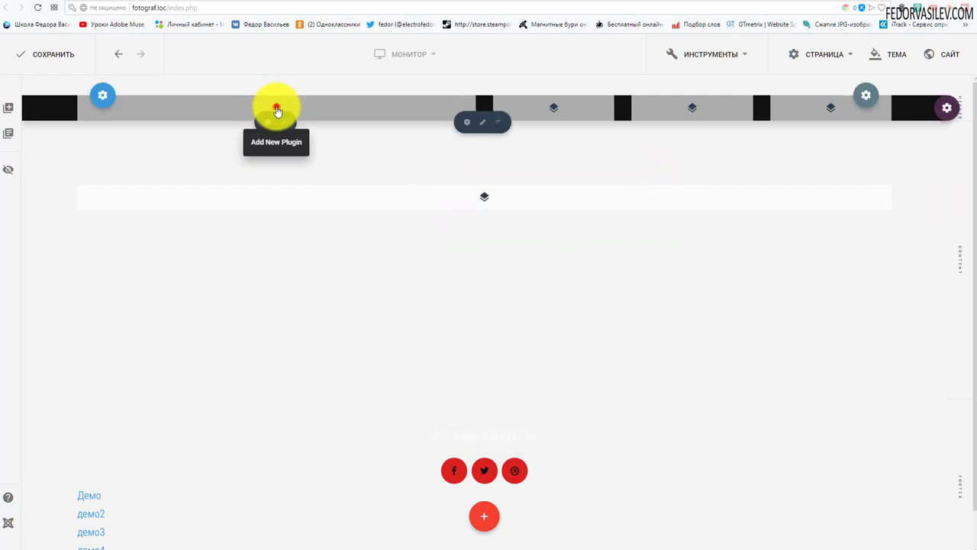
Step: Add a Логотип element to the first header column showing joomla_black.png
{"action": "left_click", "coordinate": [276, 109]}
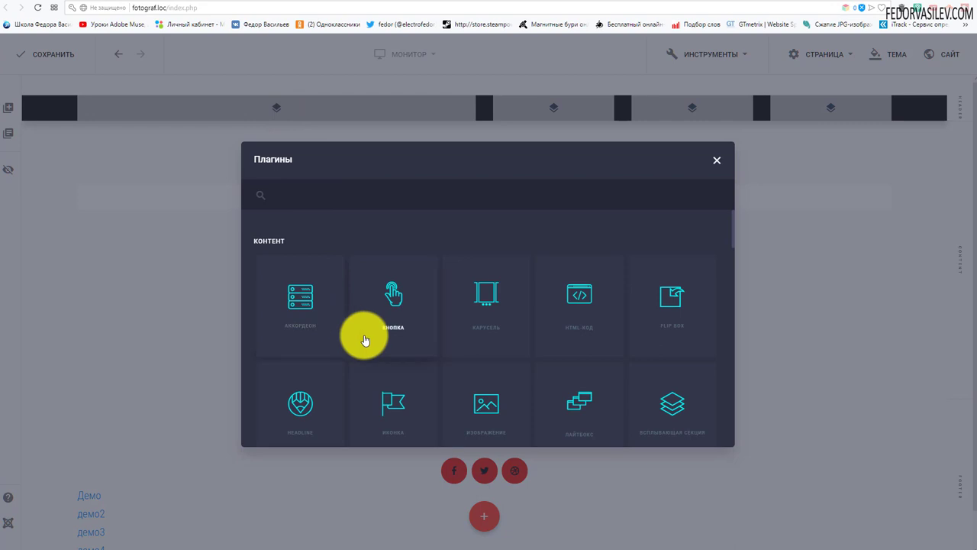
{"action": "scroll", "coordinate": [365, 340], "scroll_direction": "down", "scroll_amount": 8}
{"action": "scroll", "coordinate": [365, 337], "scroll_direction": "down", "scroll_amount": 2}
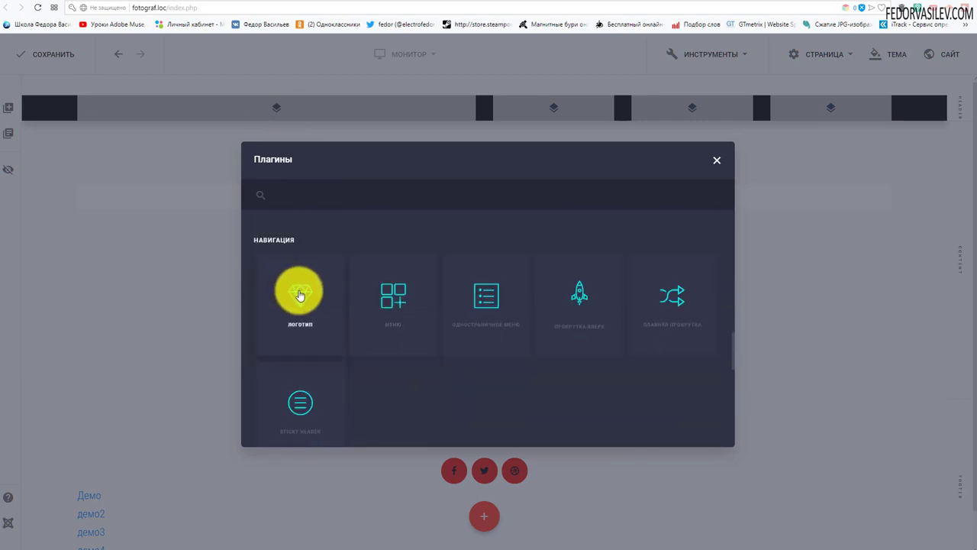
{"action": "left_click", "coordinate": [300, 299]}
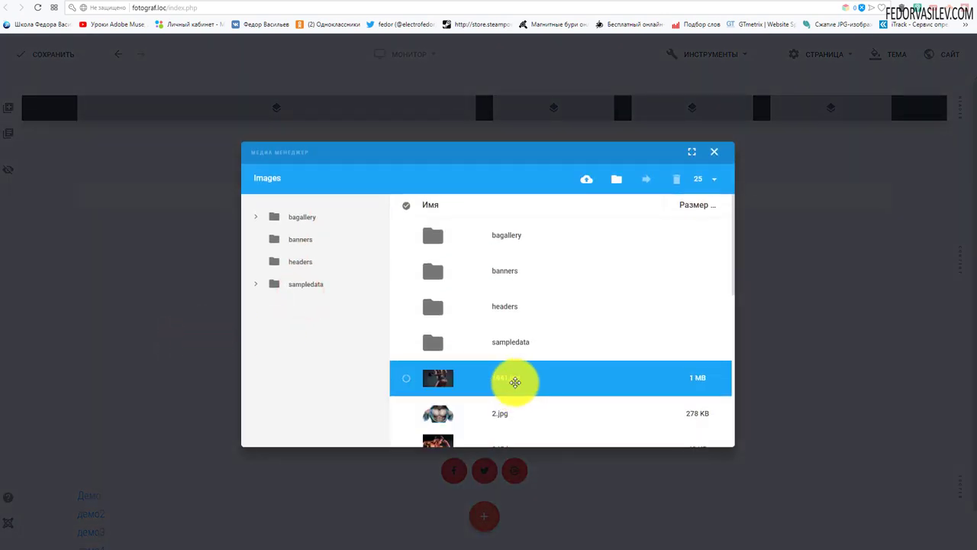
{"action": "scroll", "coordinate": [565, 314], "scroll_direction": "down", "scroll_amount": 5}
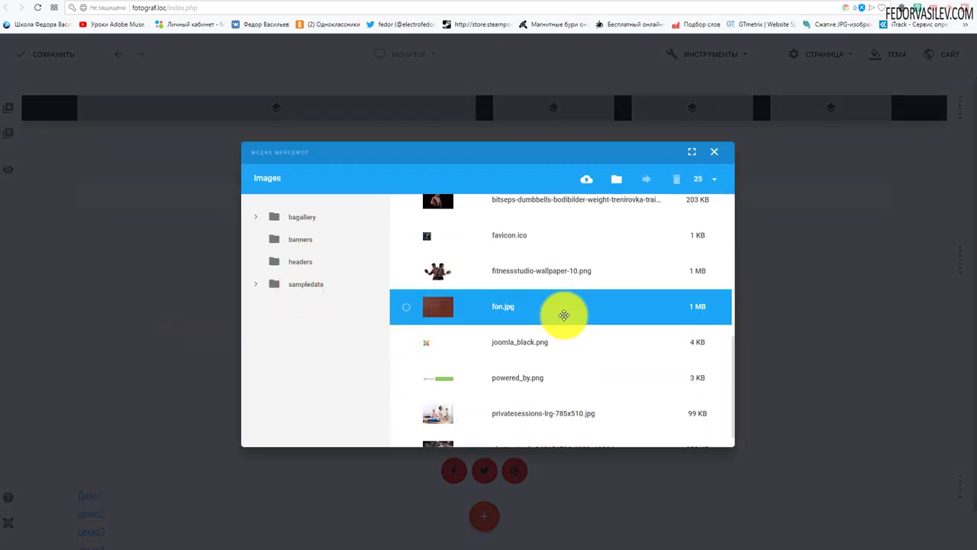
{"action": "scroll", "coordinate": [563, 315], "scroll_direction": "down", "scroll_amount": 1}
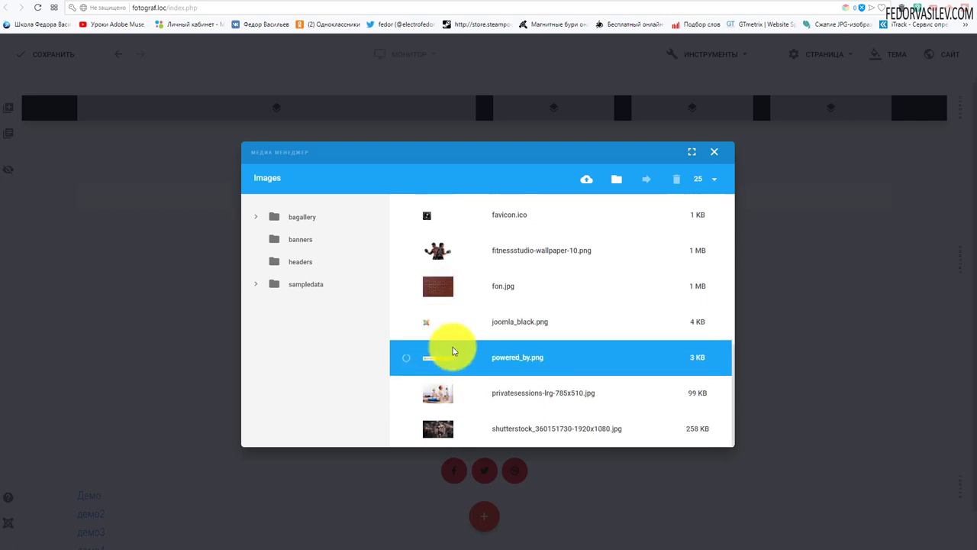
{"action": "left_click", "coordinate": [406, 326]}
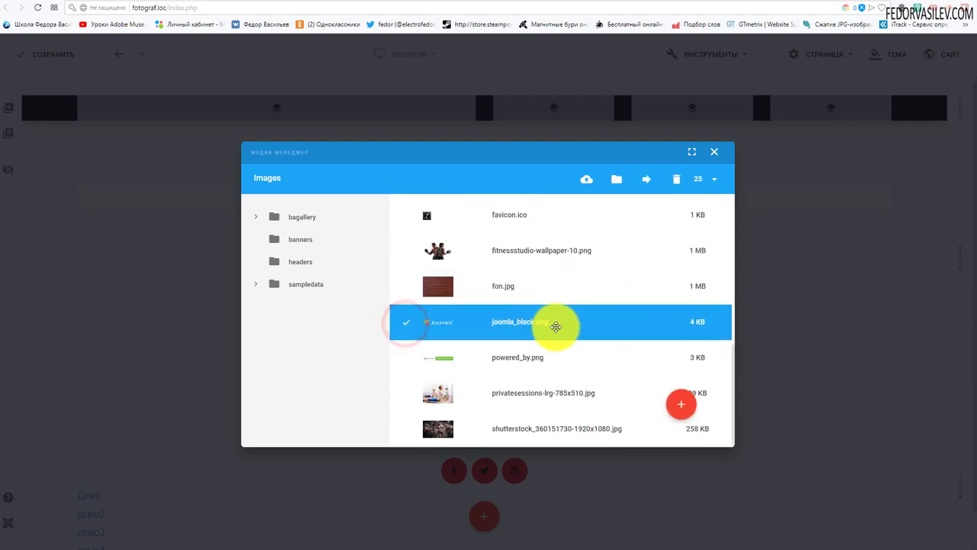
{"action": "left_click", "coordinate": [682, 416]}
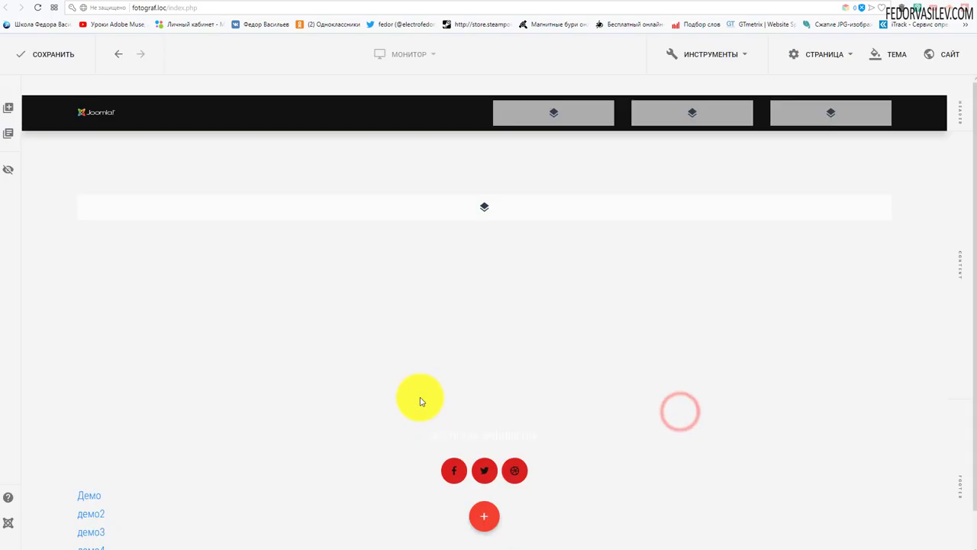
Step: Widen the logo to about 188 px in its design settings and save the page
{"action": "left_click_drag", "start_coordinate": [824, 101], "coordinate": [328, 190]}
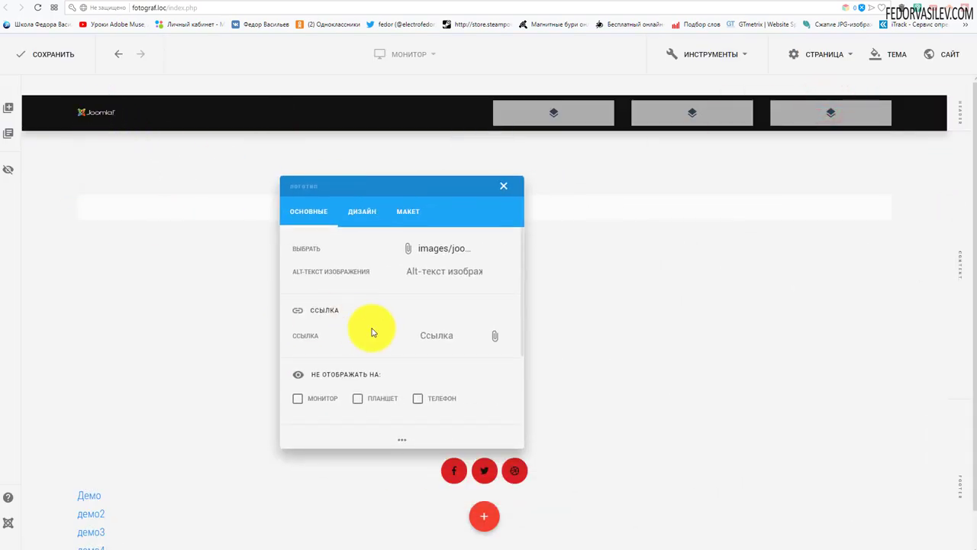
{"action": "left_click", "coordinate": [362, 223]}
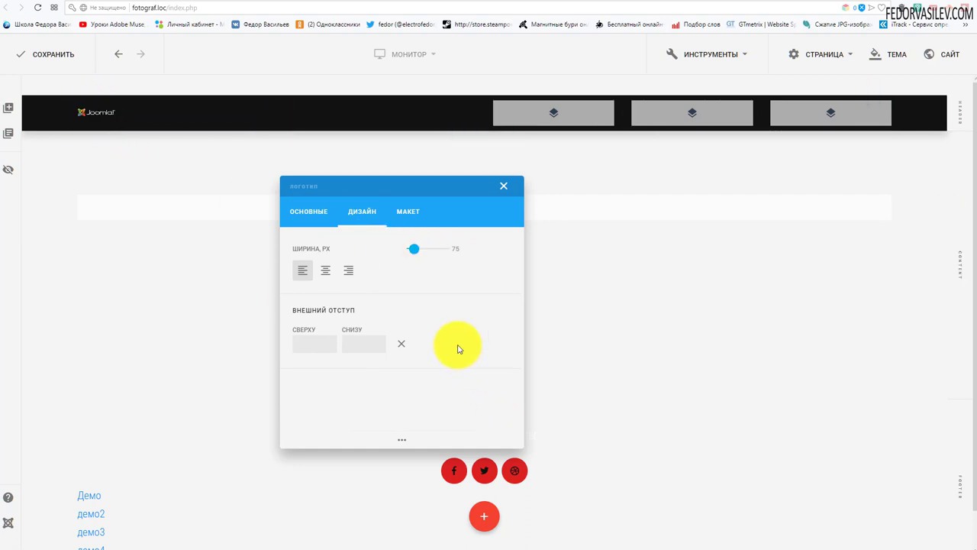
{"action": "left_click", "coordinate": [419, 255]}
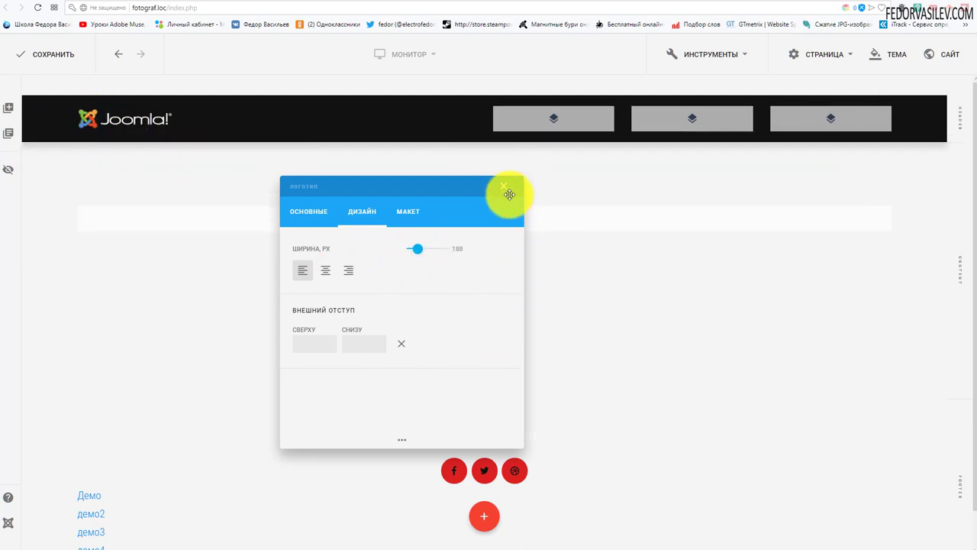
{"action": "left_click", "coordinate": [504, 194]}
{"action": "left_click", "coordinate": [51, 56]}
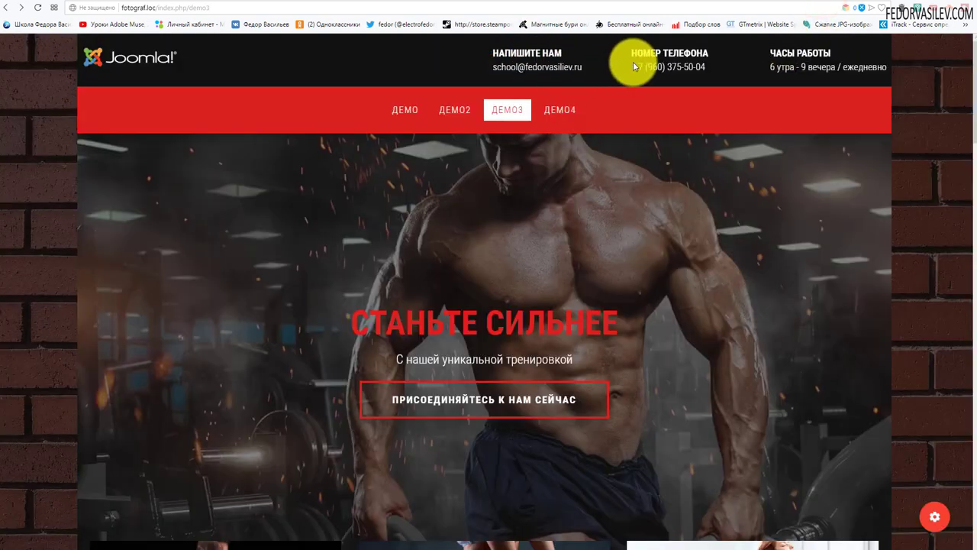
{"action": "left_click", "coordinate": [786, 4]}
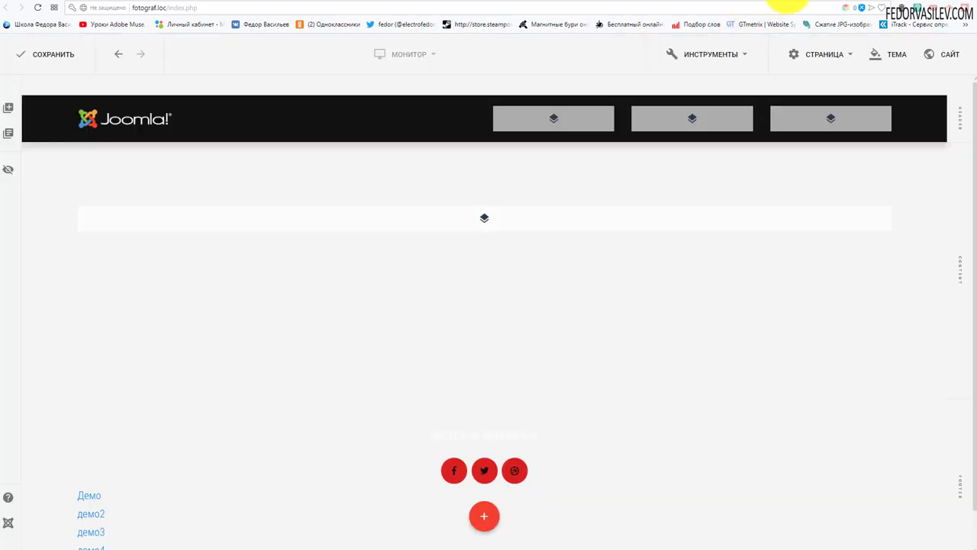
Step: Add a text element to the second header column
{"action": "left_click", "coordinate": [551, 127]}
{"action": "scroll", "coordinate": [412, 264], "scroll_direction": "up", "scroll_amount": 2}
{"action": "scroll", "coordinate": [416, 320], "scroll_direction": "down", "scroll_amount": 5}
{"action": "scroll", "coordinate": [416, 328], "scroll_direction": "up", "scroll_amount": 3}
{"action": "scroll", "coordinate": [649, 267], "scroll_direction": "down", "scroll_amount": 1}
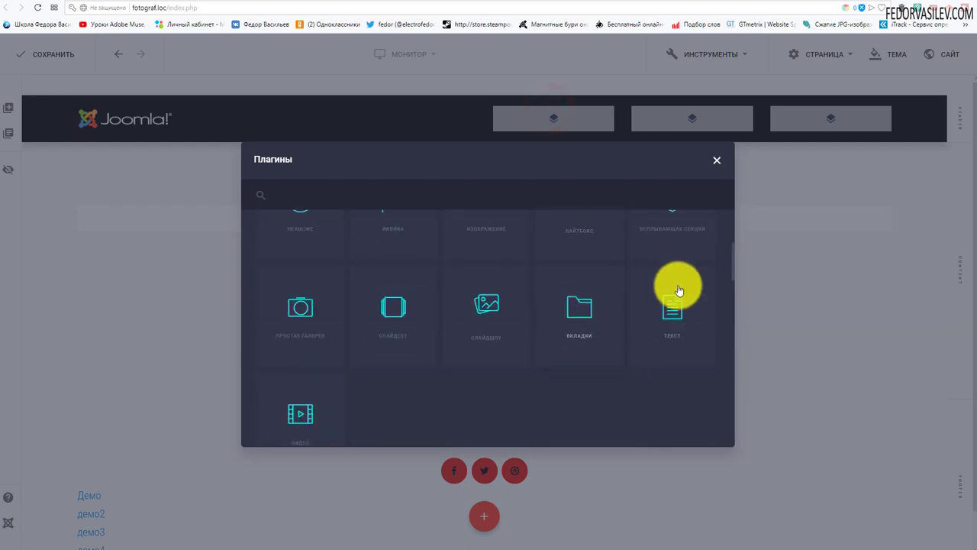
{"action": "left_click", "coordinate": [671, 313]}
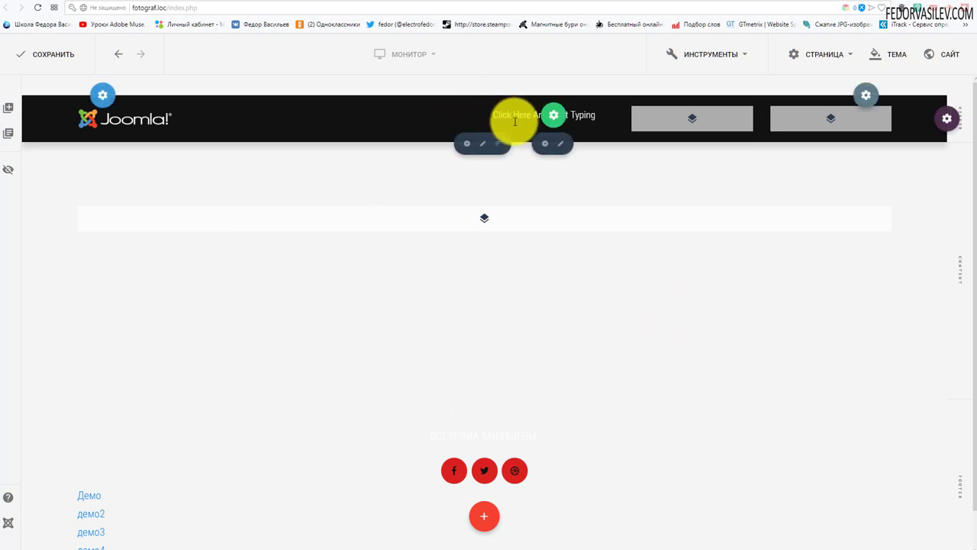
Step: Replace the placeholder text with the heading НАПИШИТЕ НАМ and a contact e-mail address
{"action": "left_click", "coordinate": [574, 115]}
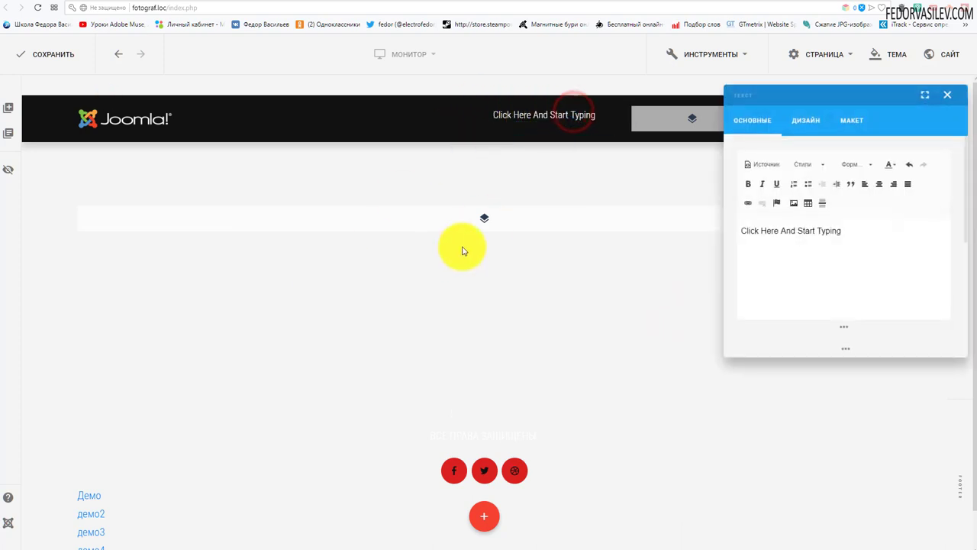
{"action": "left_click_drag", "start_coordinate": [754, 93], "coordinate": [398, 232]}
{"action": "left_click", "coordinate": [448, 227]}
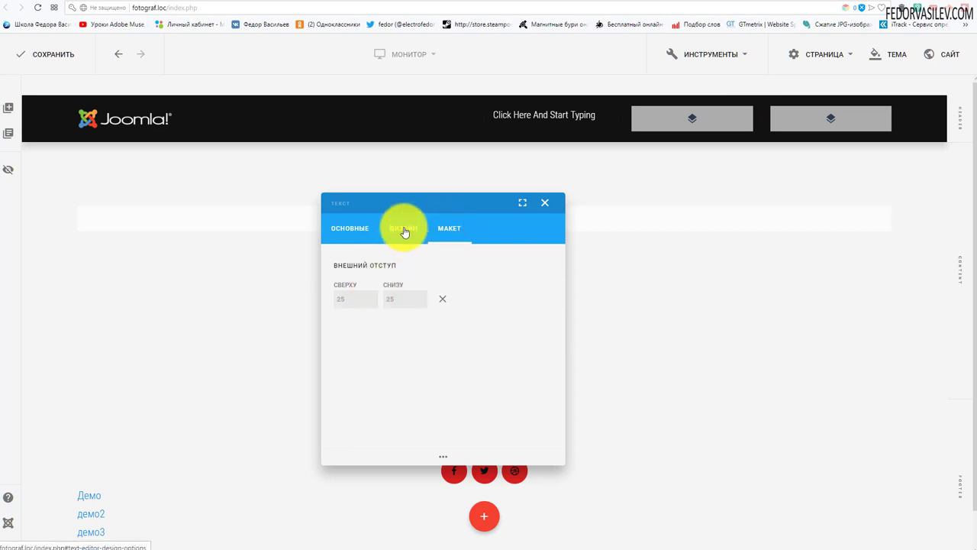
{"action": "left_click", "coordinate": [402, 228]}
{"action": "left_click", "coordinate": [348, 231]}
{"action": "left_click_drag", "start_coordinate": [453, 338], "coordinate": [254, 333]}
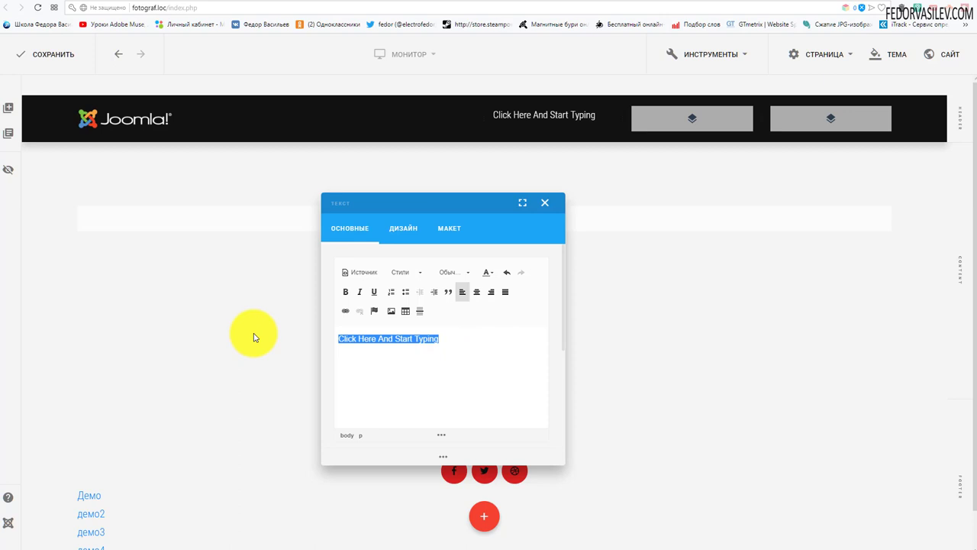
{"action": "key", "text": "ctrl+v"}
{"action": "left_click", "coordinate": [584, 331]}
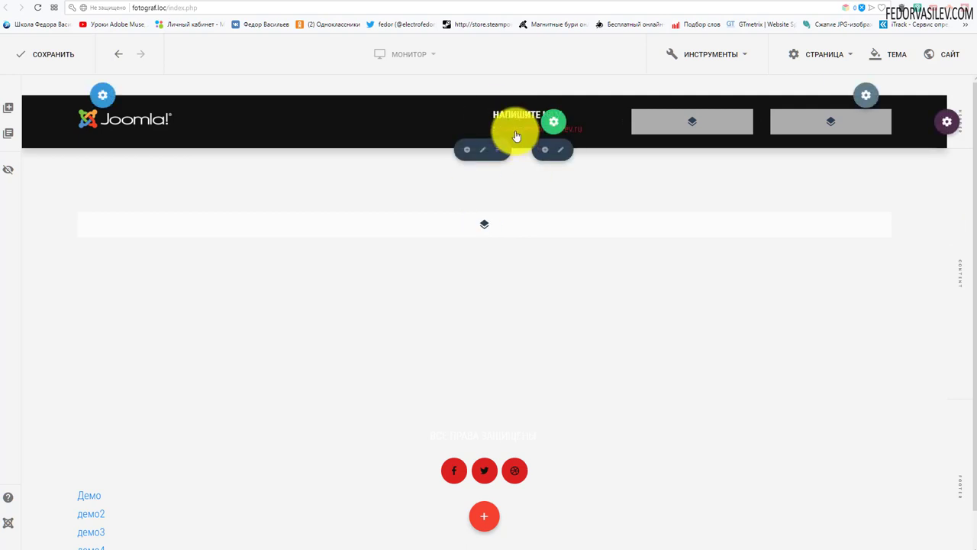
Step: Reopen the text block's editor and select the e-mail address line
{"action": "left_click", "coordinate": [578, 125]}
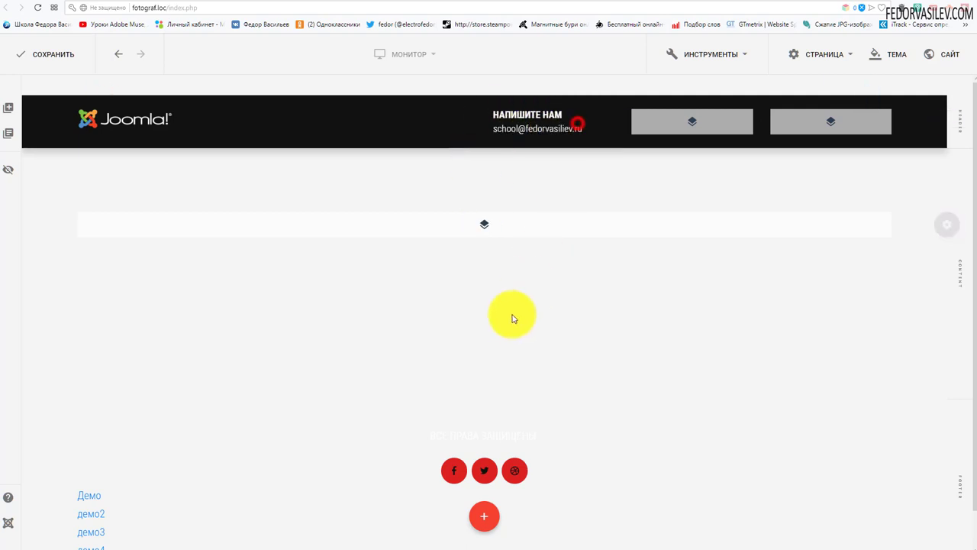
{"action": "left_click_drag", "start_coordinate": [738, 98], "coordinate": [341, 150]}
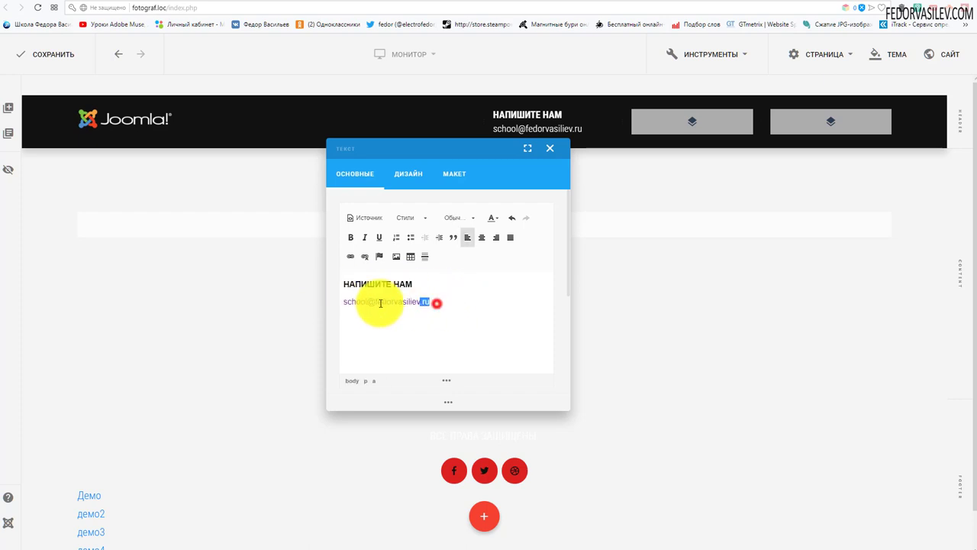
{"action": "left_click_drag", "start_coordinate": [433, 301], "coordinate": [341, 303]}
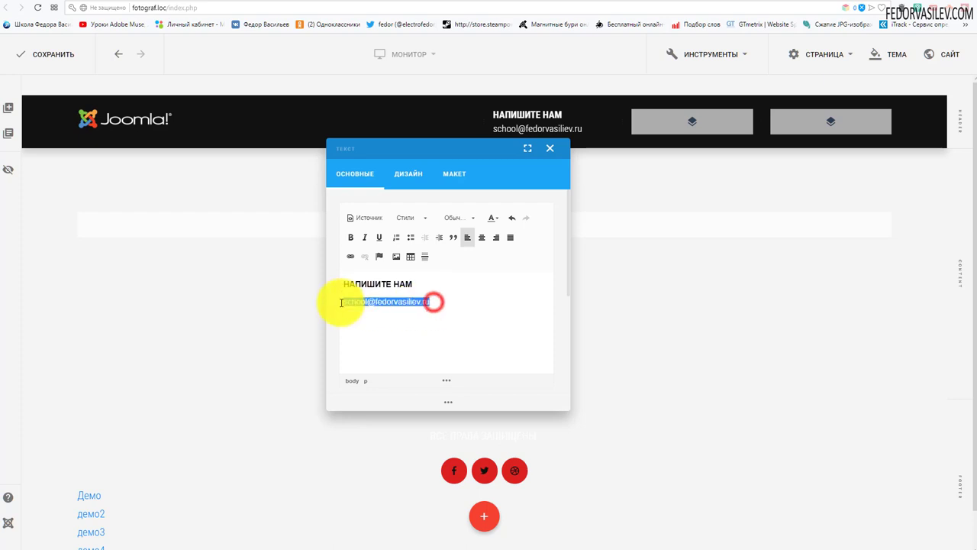
Step: Link the e-mail line as mailto: using the <другой> protocol, then close the editor
{"action": "left_click", "coordinate": [352, 261]}
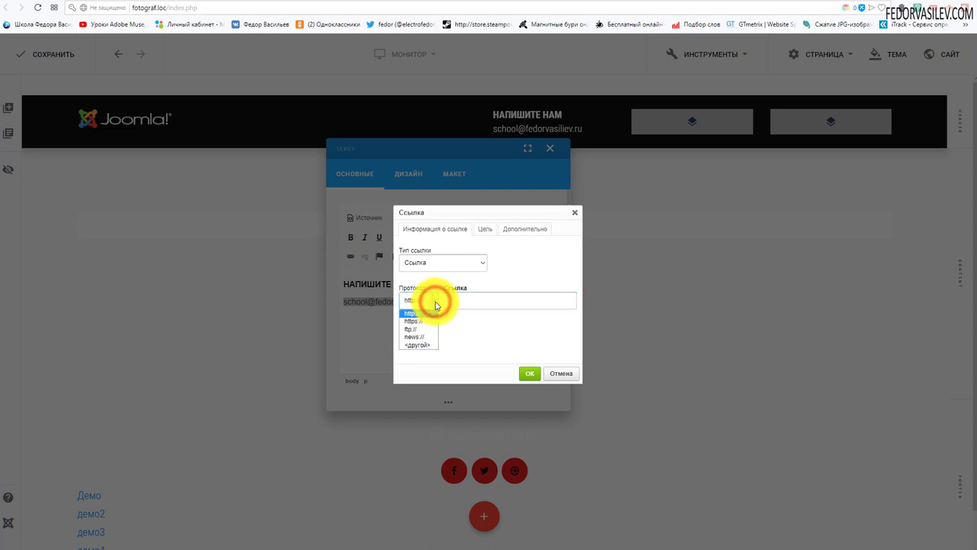
{"action": "left_click", "coordinate": [421, 345]}
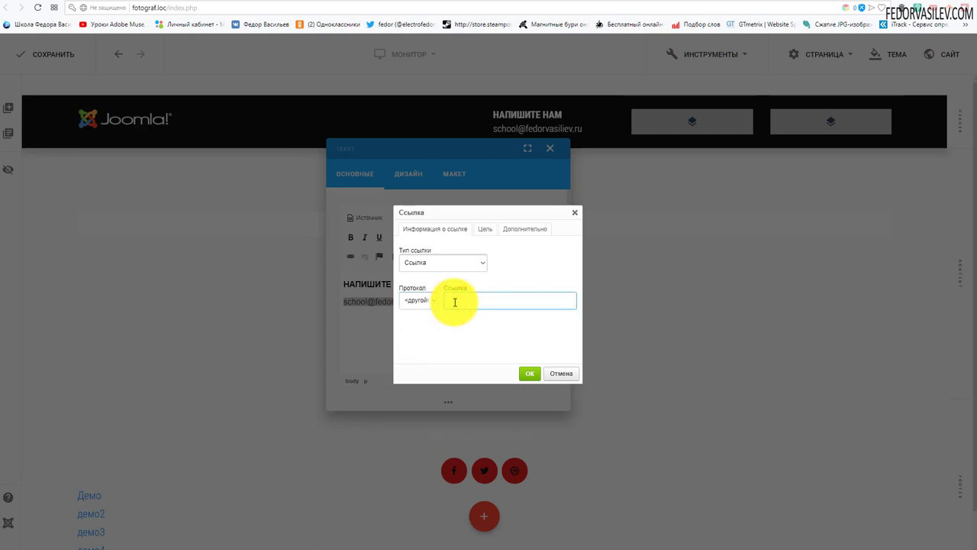
{"action": "type", "text": "mai"}
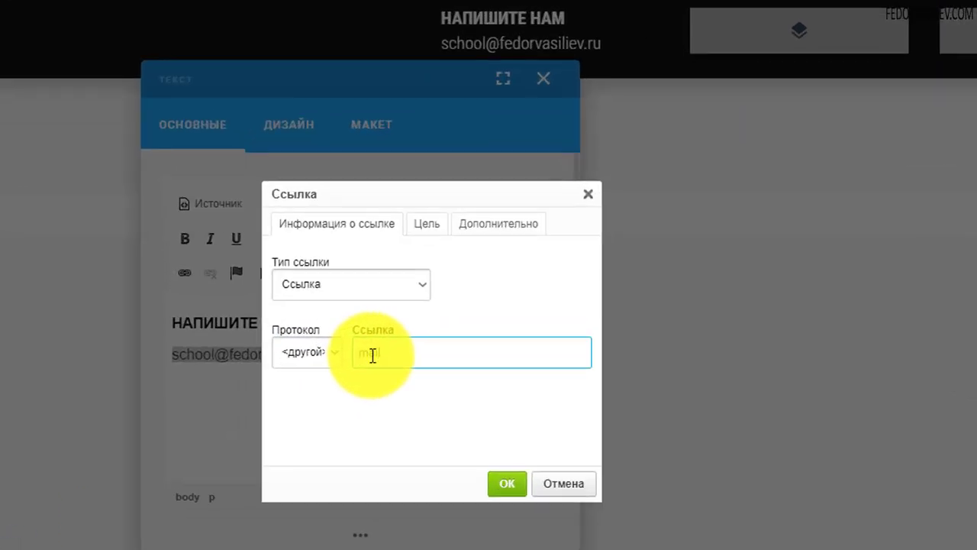
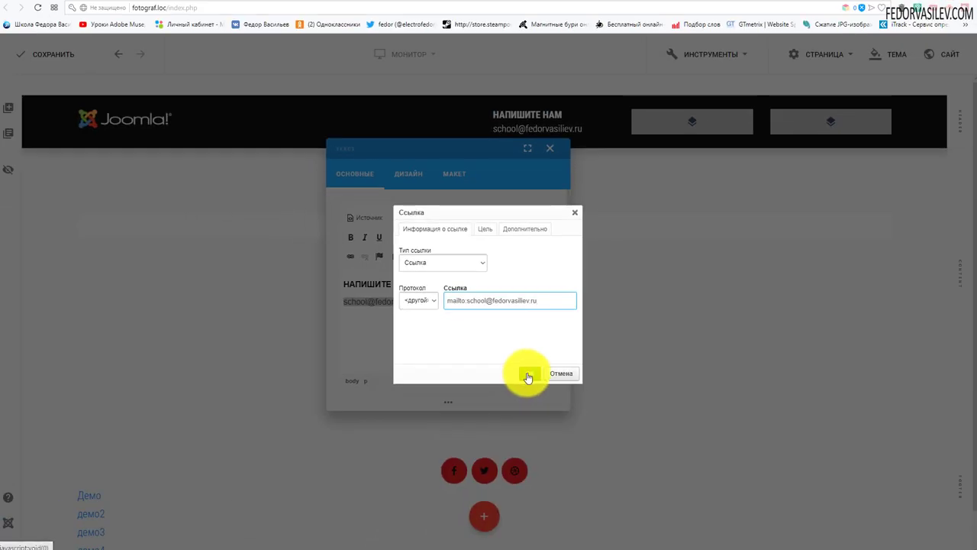
{"action": "left_click", "coordinate": [524, 373]}
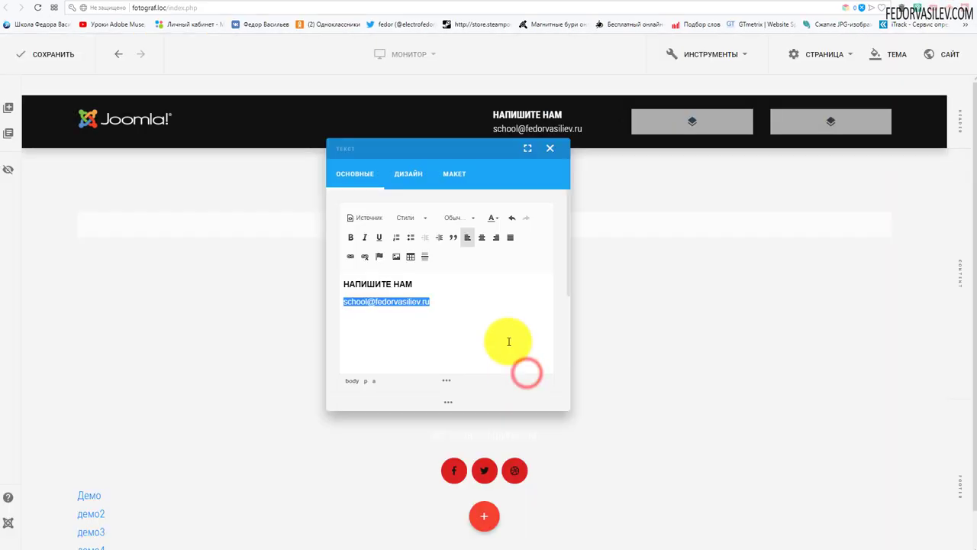
{"action": "left_click", "coordinate": [548, 148]}
Step: Save the page and test the header e-mail link on the live site
{"action": "left_click", "coordinate": [60, 55]}
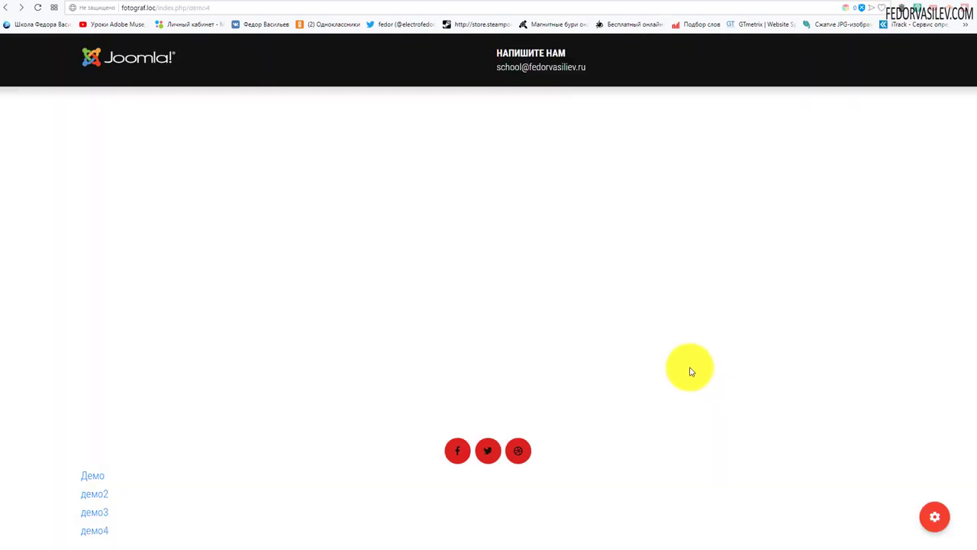
{"action": "left_click", "coordinate": [529, 67]}
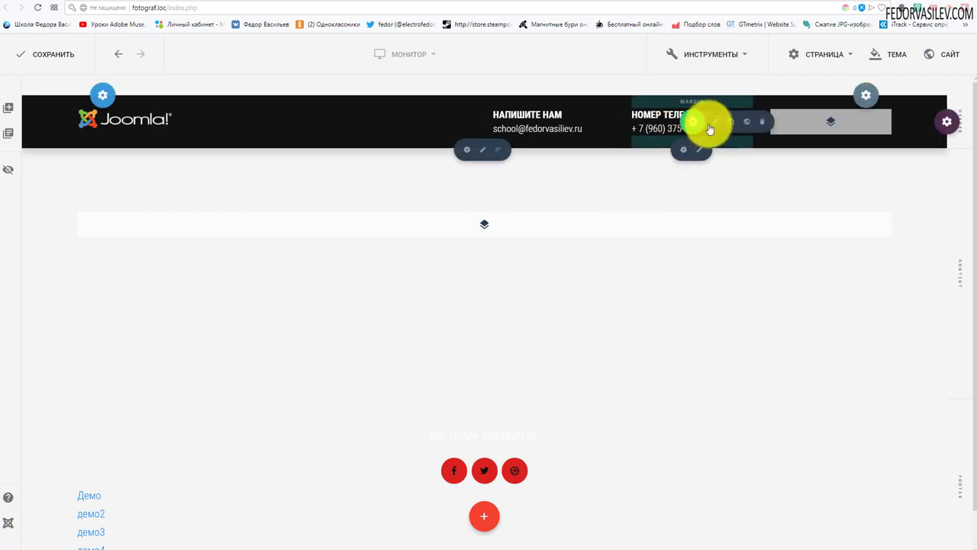
Step: Link the НОМЕР ТЕЛЕФОНА number as tel: using the <другой> protocol, then save the page
{"action": "left_click", "coordinate": [718, 125]}
{"action": "left_click_drag", "start_coordinate": [800, 39], "coordinate": [438, 152]}
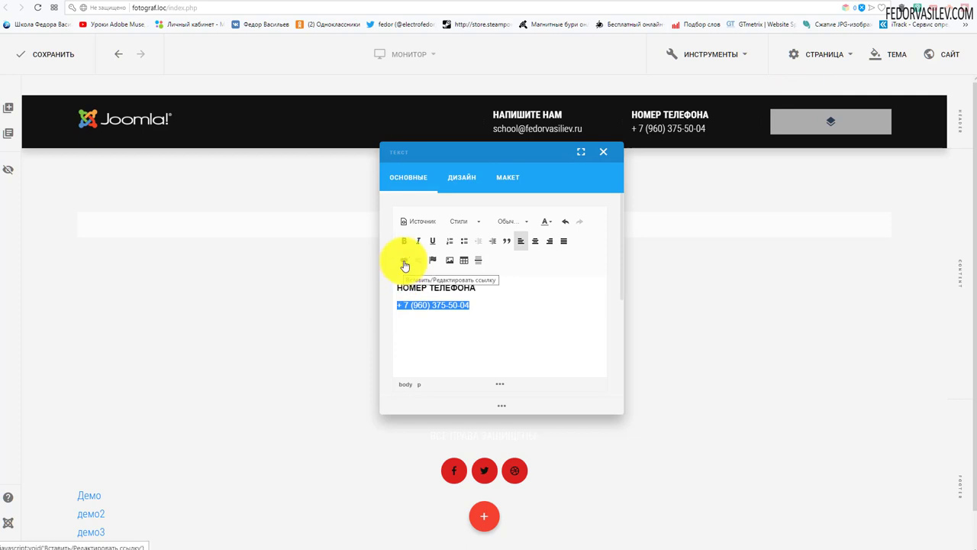
{"action": "left_click", "coordinate": [405, 265]}
{"action": "left_click", "coordinate": [435, 300]}
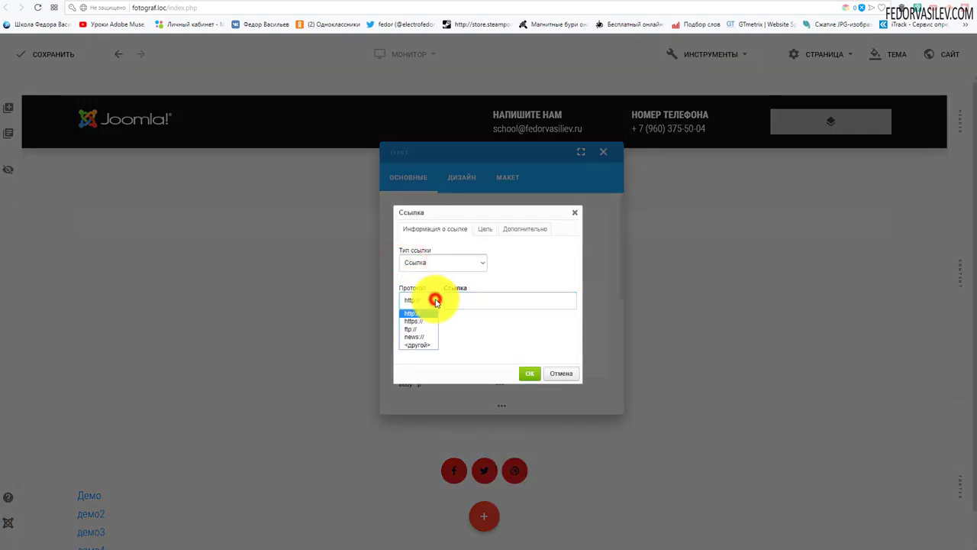
{"action": "left_click", "coordinate": [416, 344]}
{"action": "left_click", "coordinate": [473, 301]}
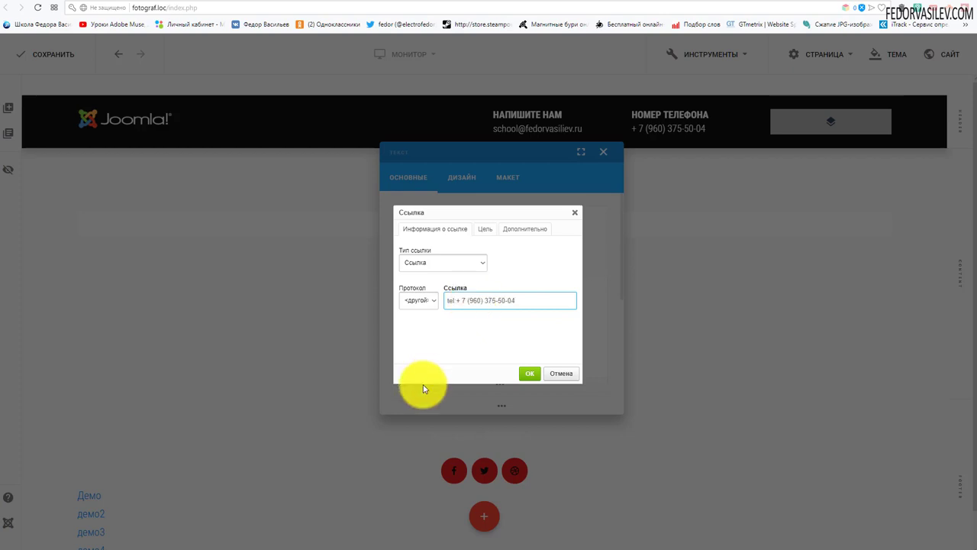
{"action": "left_click", "coordinate": [528, 372]}
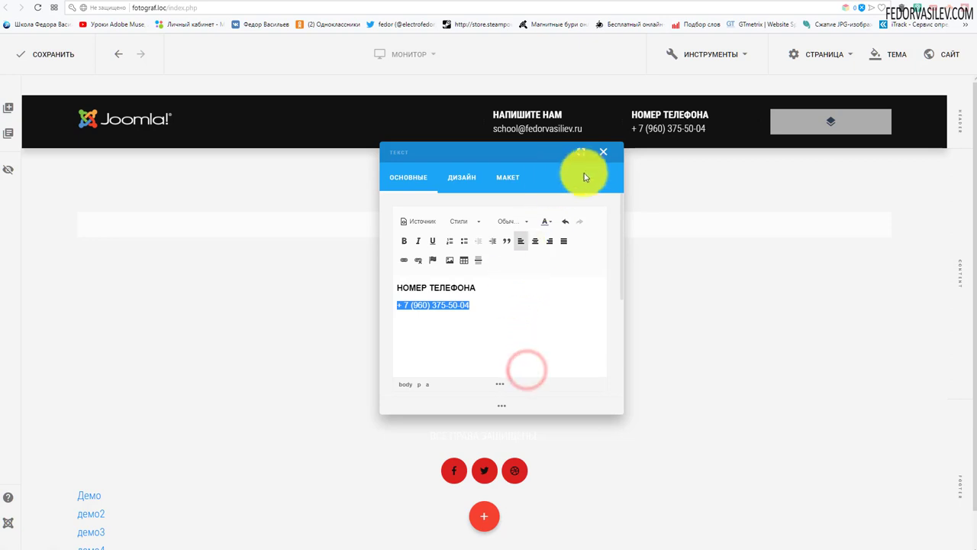
{"action": "left_click", "coordinate": [602, 153]}
{"action": "left_click", "coordinate": [31, 53]}
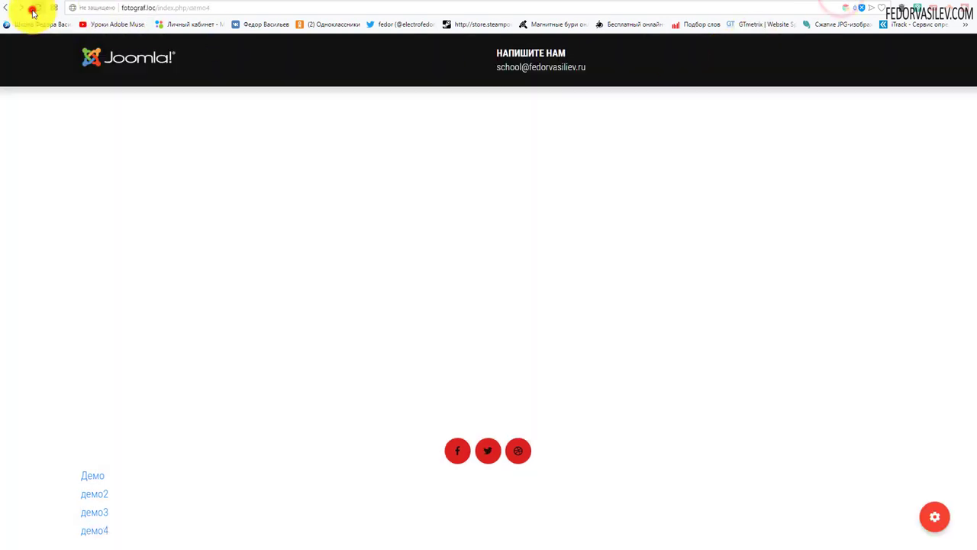
Step: Reload the live page and check the phone number works as a tel: link, declining the app prompt
{"action": "left_click", "coordinate": [33, 8]}
{"action": "left_click", "coordinate": [656, 67]}
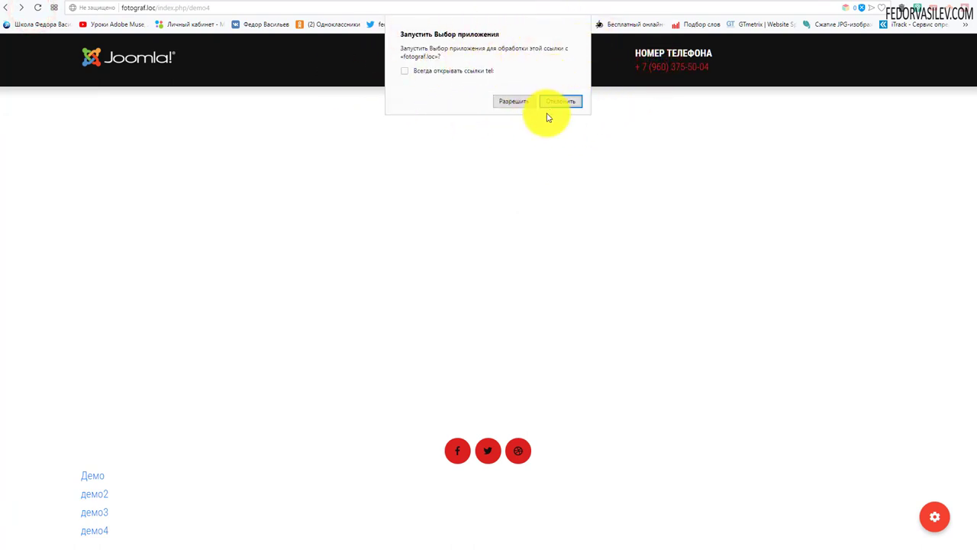
{"action": "left_click", "coordinate": [565, 101]}
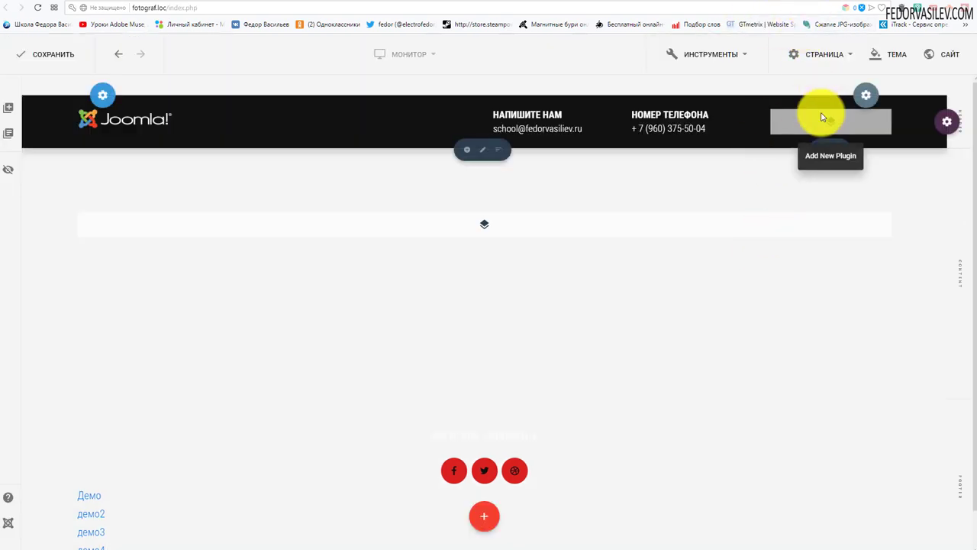
{"action": "left_click", "coordinate": [822, 117]}
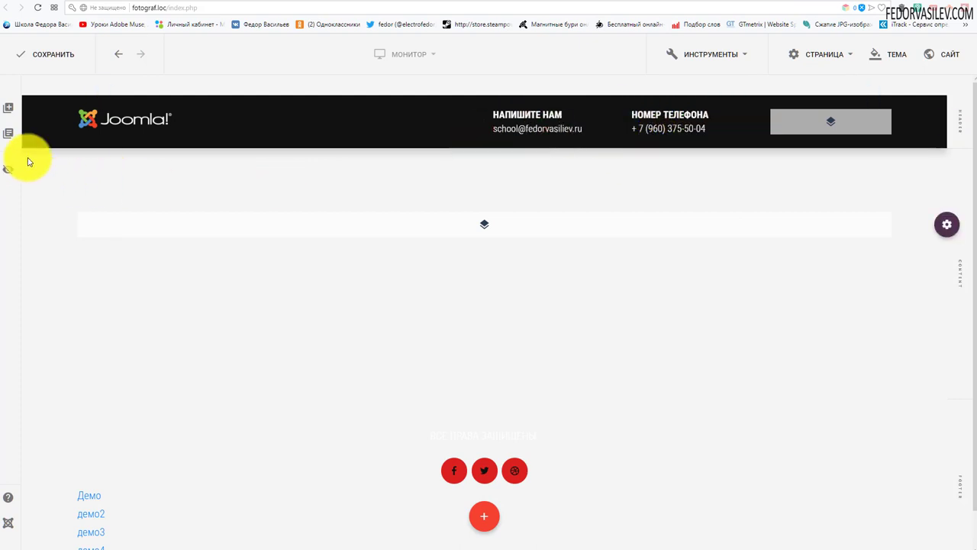
Step: Drag the saved ЧАСЫ РАБОТЫ plugin (6 утра - 9 вечера / ежедневно) into the header's empty column
{"action": "left_click", "coordinate": [9, 133]}
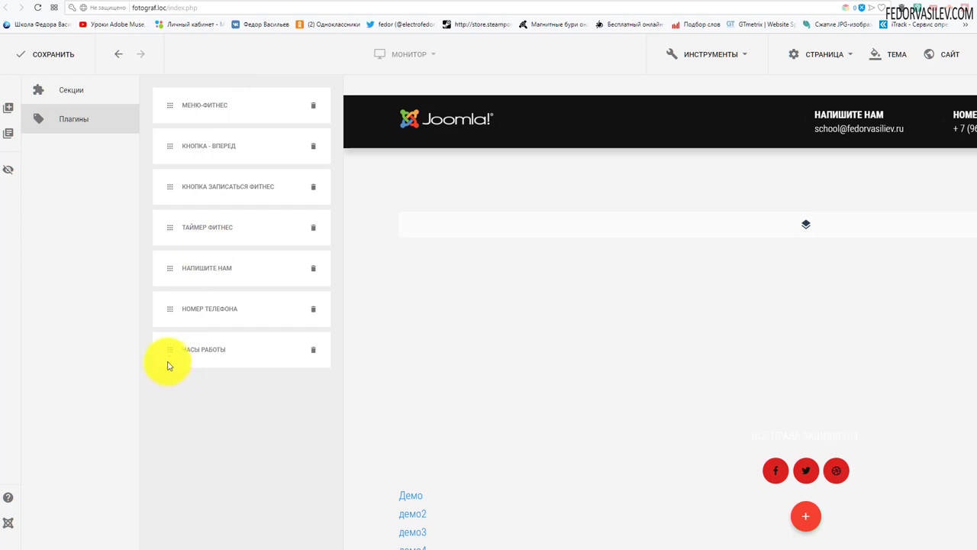
{"action": "left_click_drag", "start_coordinate": [174, 348], "coordinate": [815, 127]}
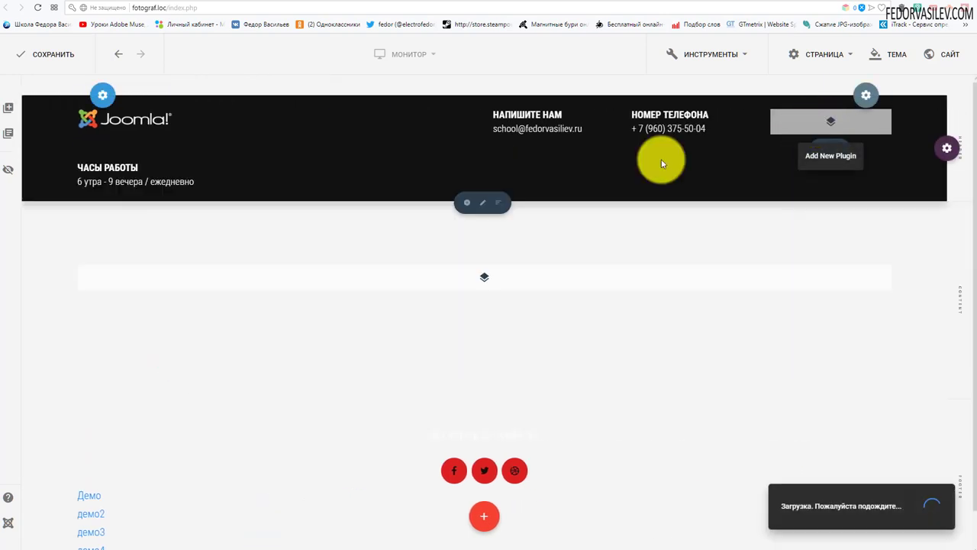
{"action": "left_click_drag", "start_coordinate": [480, 176], "coordinate": [796, 115]}
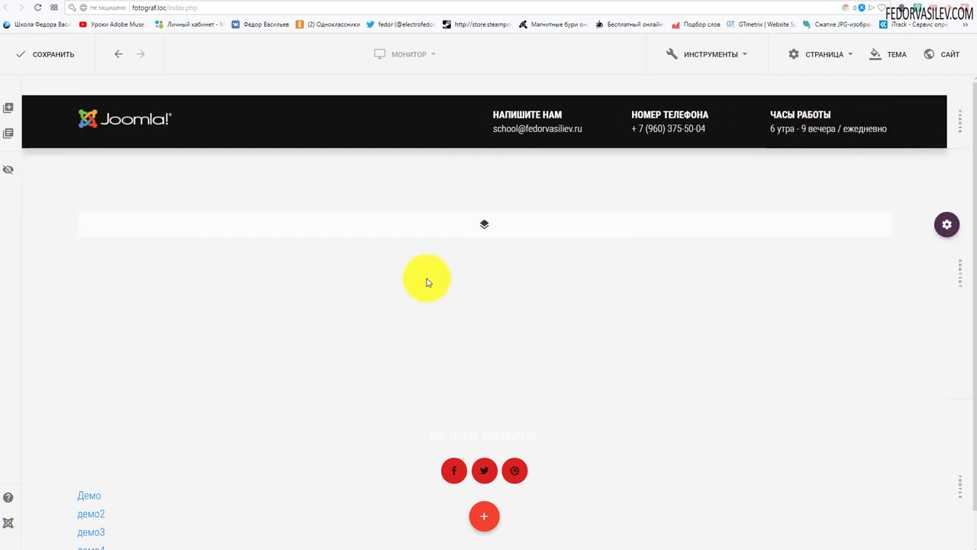
Step: Check the live demo3 page shows e-mail, phone and working-hours blocks above the red menu
{"action": "left_click", "coordinate": [53, 52]}
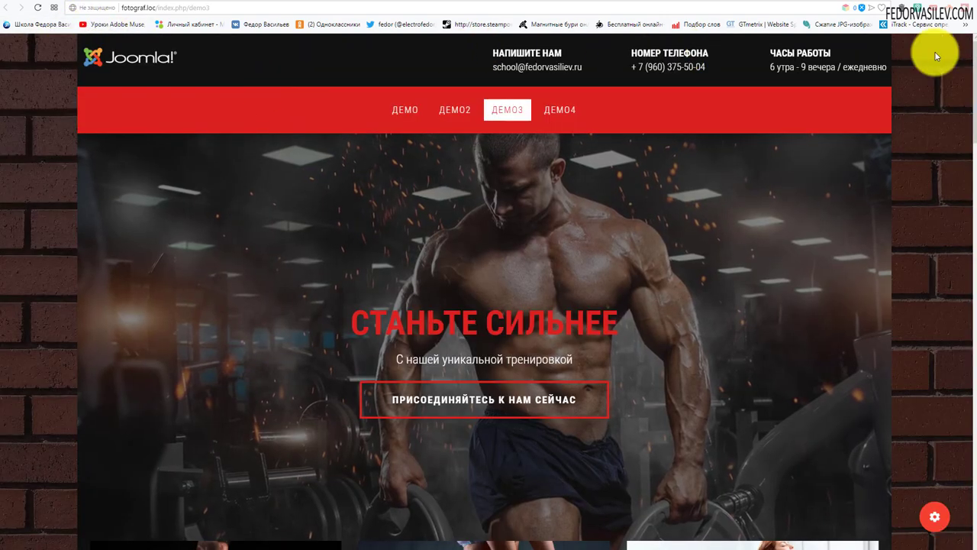
{"action": "scroll", "coordinate": [603, 120], "scroll_direction": "down", "scroll_amount": 2}
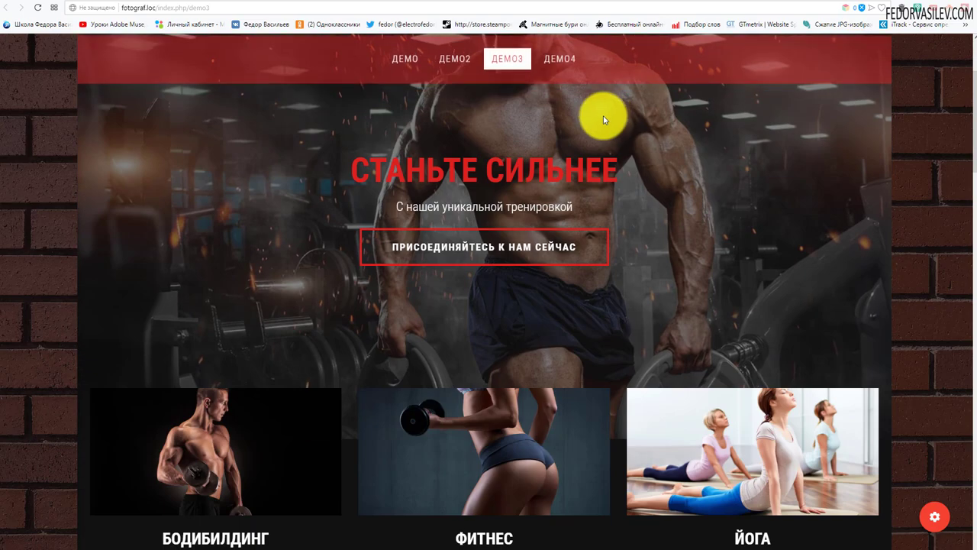
{"action": "scroll", "coordinate": [603, 120], "scroll_direction": "up", "scroll_amount": 2}
{"action": "left_click", "coordinate": [777, 5]}
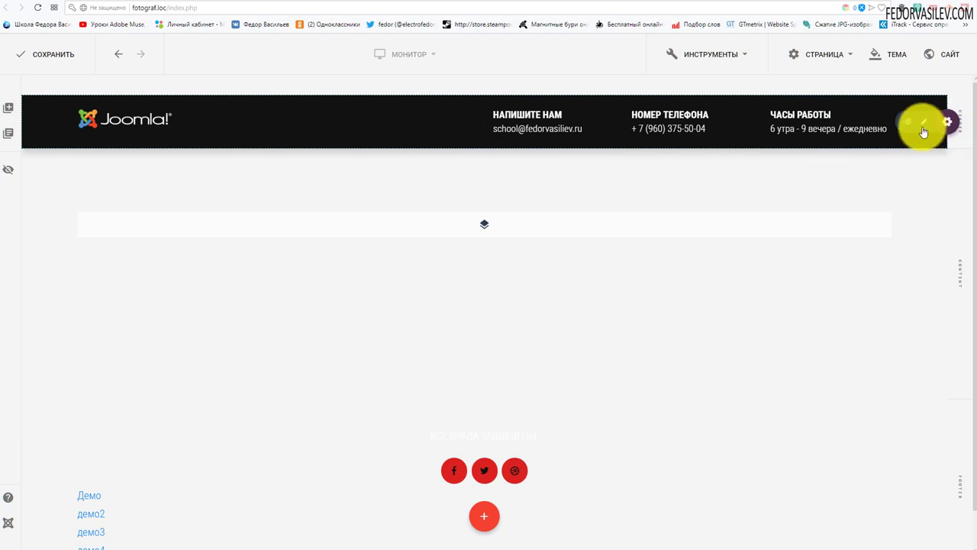
Step: Add a one-column row to the header and turn off По ширине экрана for the header section
{"action": "left_click", "coordinate": [908, 124]}
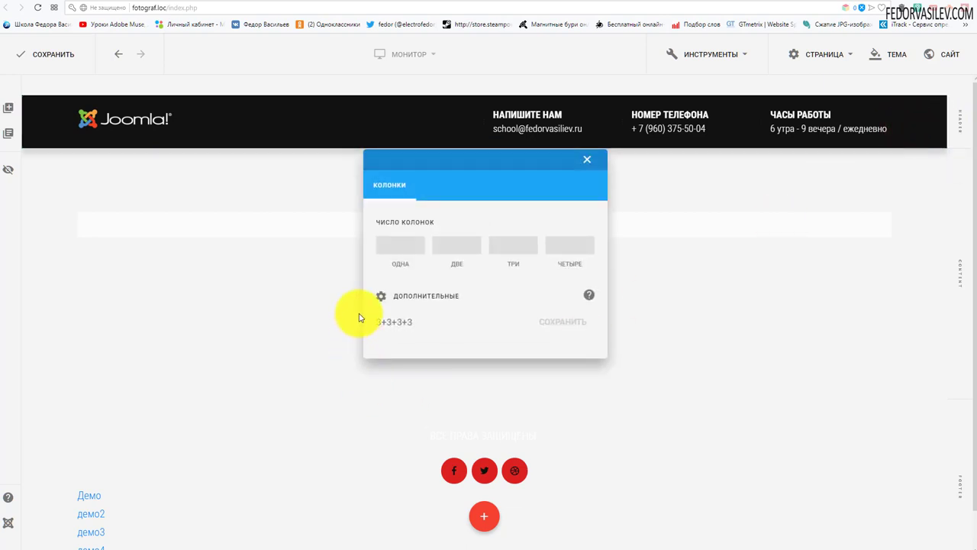
{"action": "left_click", "coordinate": [400, 244]}
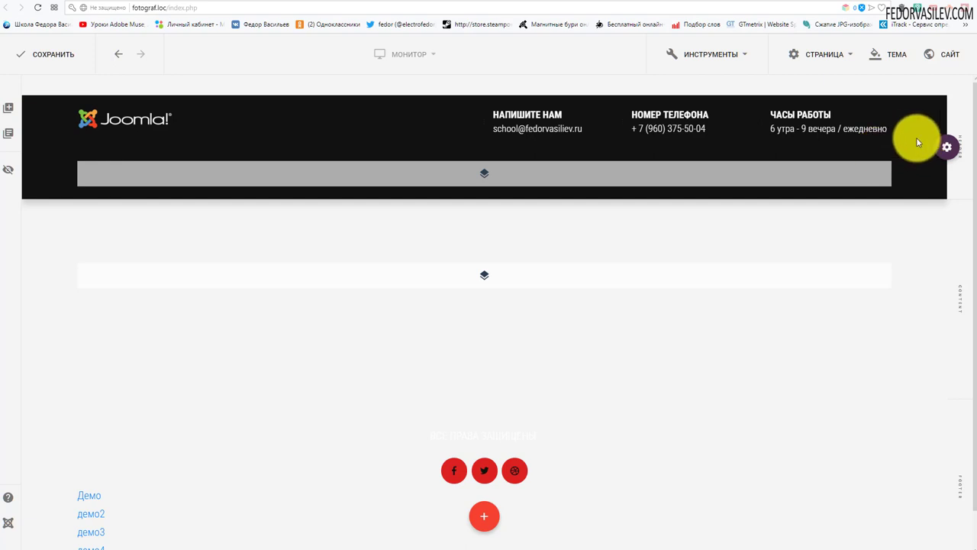
{"action": "mouse_move", "coordinate": [931, 147]}
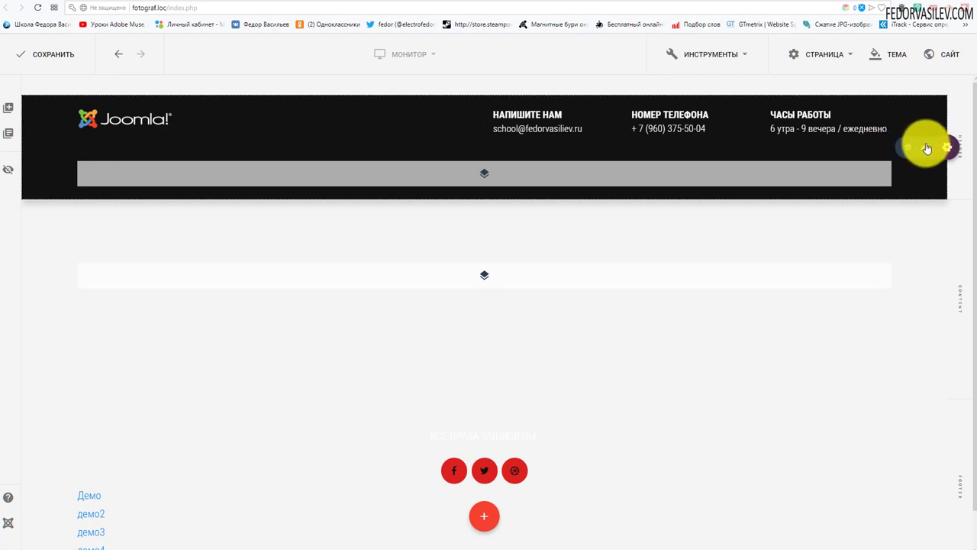
{"action": "left_click", "coordinate": [924, 147]}
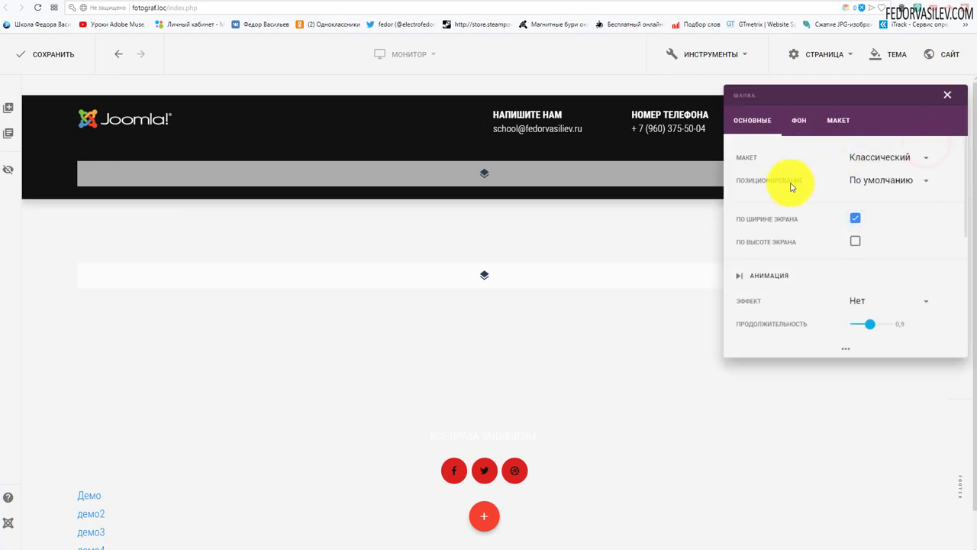
{"action": "left_click", "coordinate": [856, 223]}
{"action": "left_click_drag", "start_coordinate": [824, 95], "coordinate": [509, 197]}
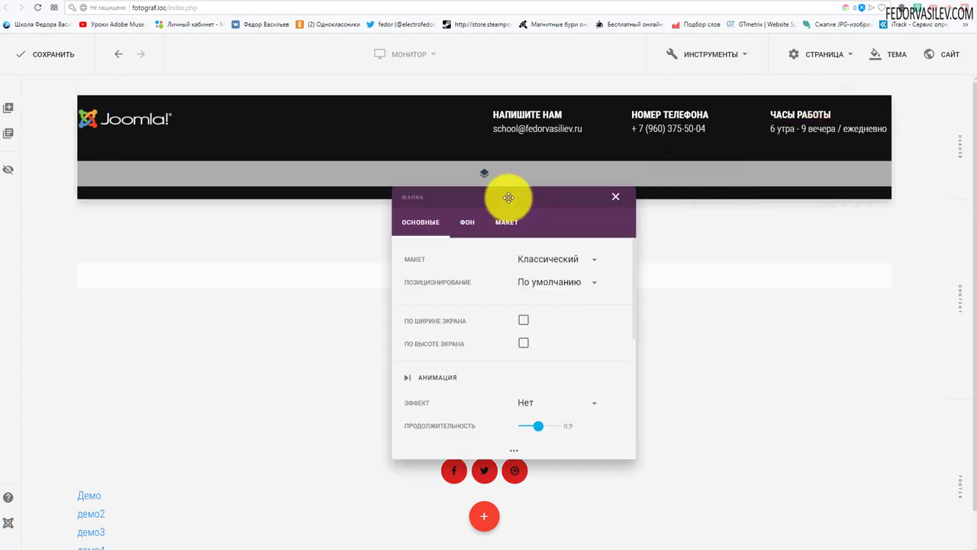
{"action": "left_click", "coordinate": [616, 197]}
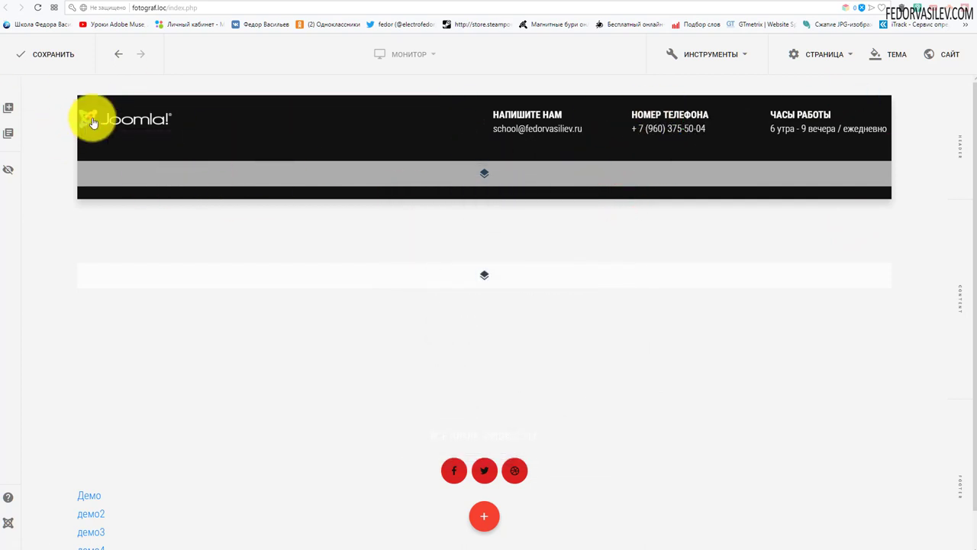
{"action": "left_click", "coordinate": [895, 63]}
{"action": "left_click", "coordinate": [942, 54]}
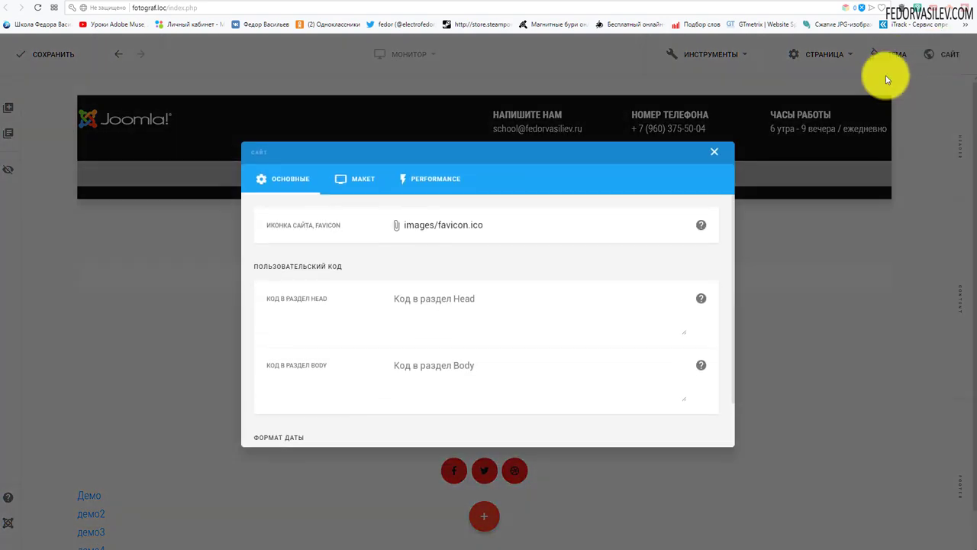
{"action": "left_click", "coordinate": [352, 179]}
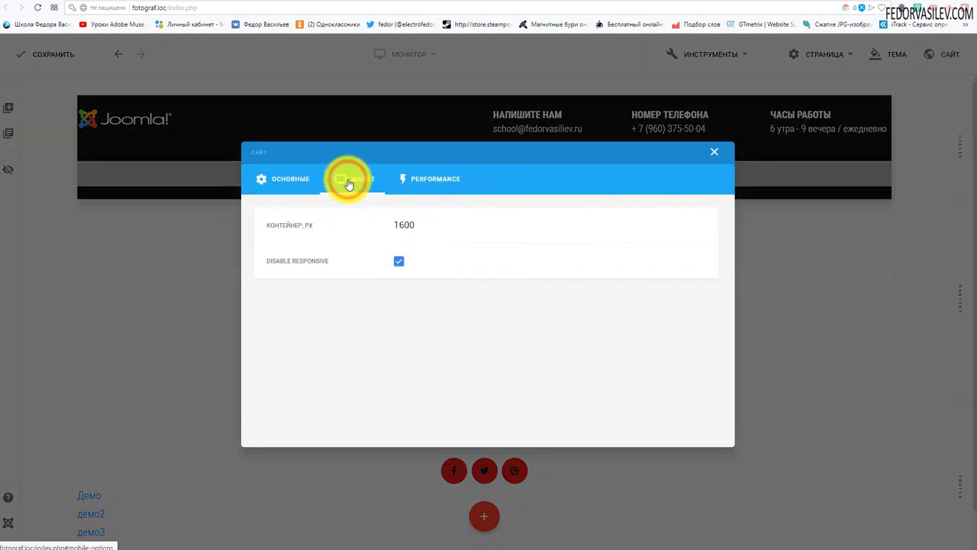
{"action": "double_click", "coordinate": [401, 228]}
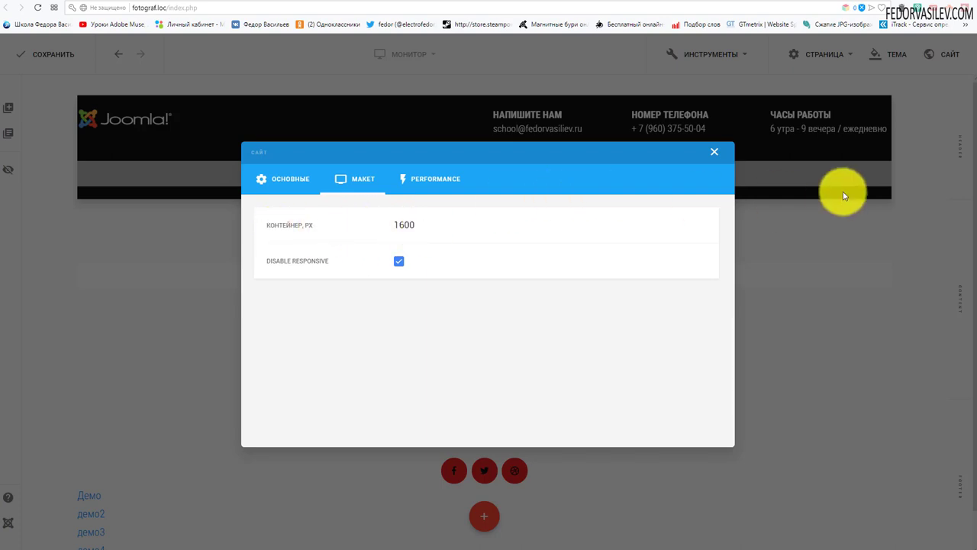
{"action": "left_click", "coordinate": [715, 154]}
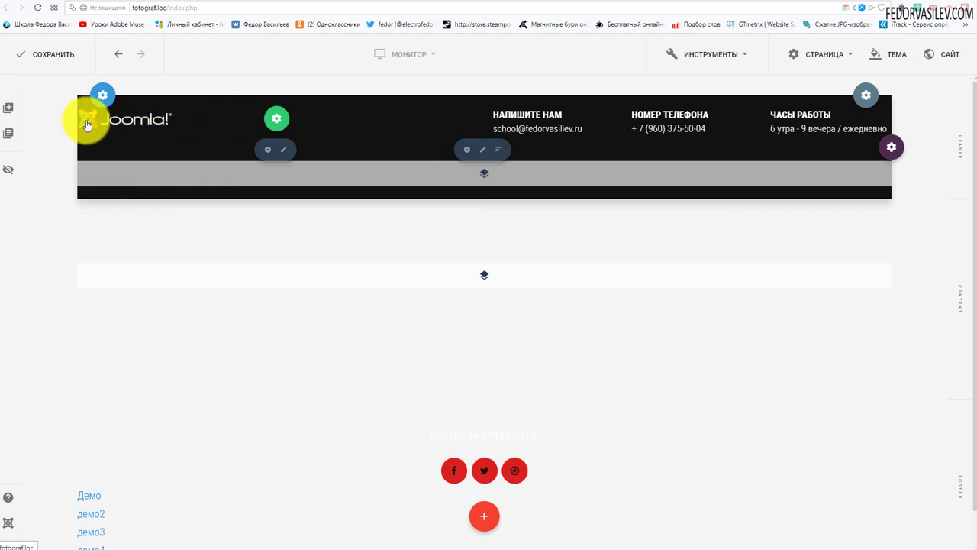
Step: Set the logo column's СЛЕВА padding to 10 under МАКЕТ
{"action": "left_click", "coordinate": [285, 151]}
{"action": "left_click", "coordinate": [498, 223]}
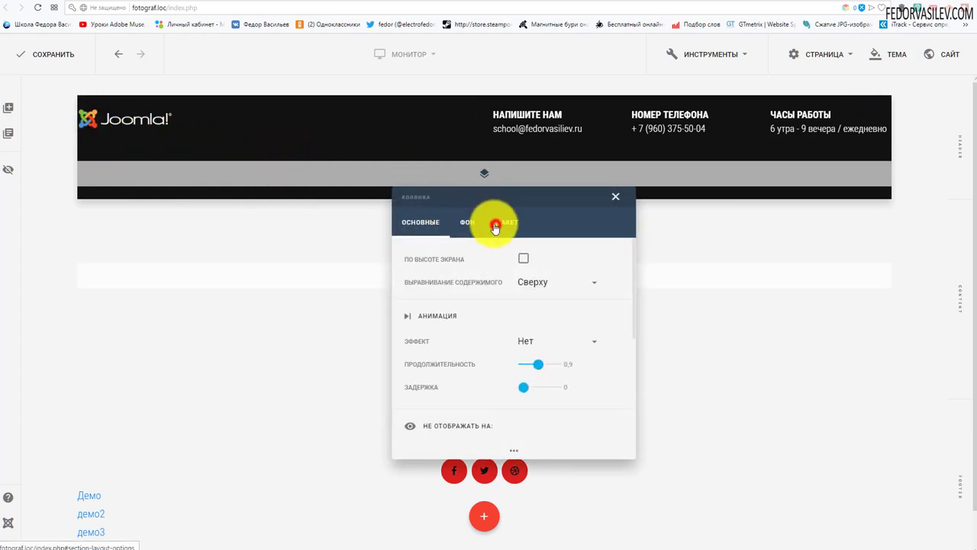
{"action": "left_click", "coordinate": [554, 368]}
{"action": "type", "text": "10"}
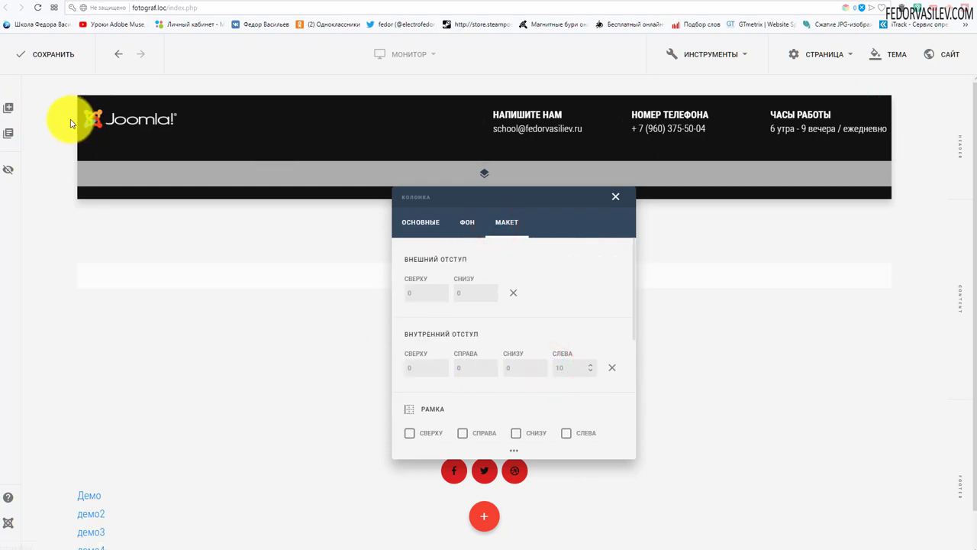
{"action": "left_click", "coordinate": [615, 197]}
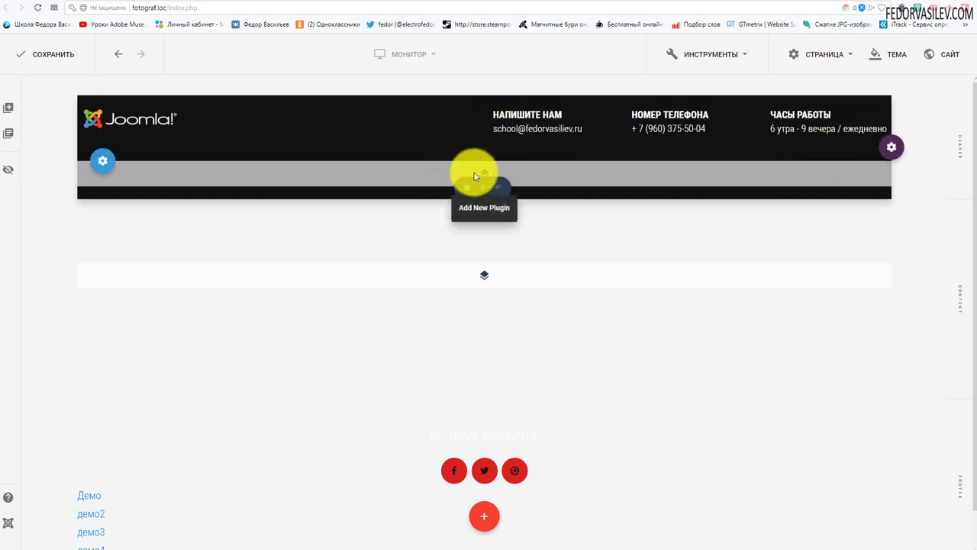
{"action": "mouse_move", "coordinate": [99, 164]}
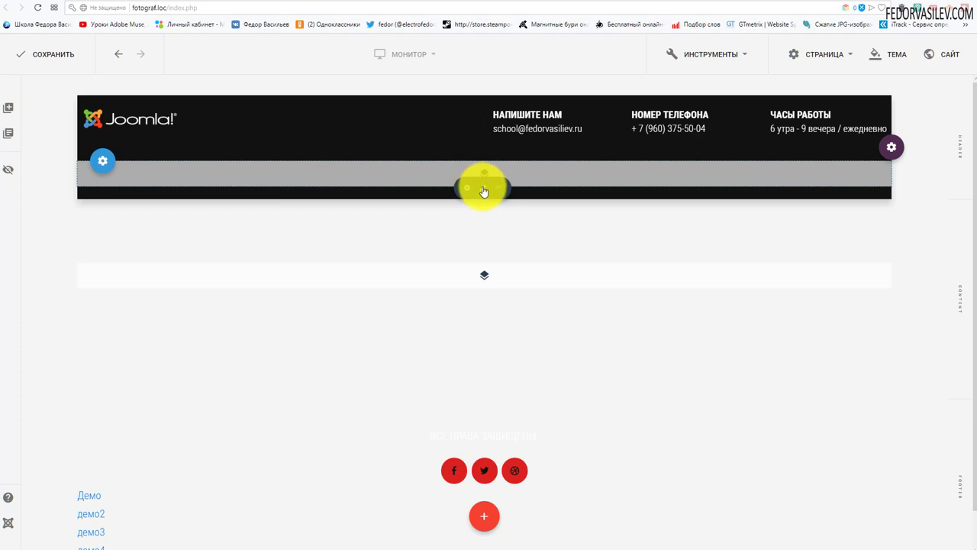
Step: Give the strip column a solid Цвет background using red palette colour 8
{"action": "left_click", "coordinate": [483, 189]}
{"action": "left_click", "coordinate": [467, 221]}
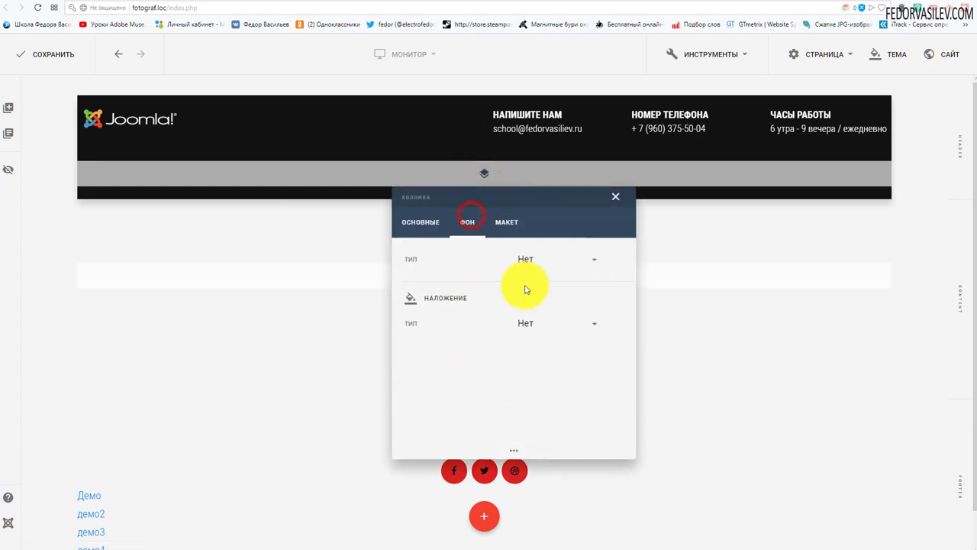
{"action": "left_click", "coordinate": [534, 259]}
{"action": "left_click", "coordinate": [508, 255]}
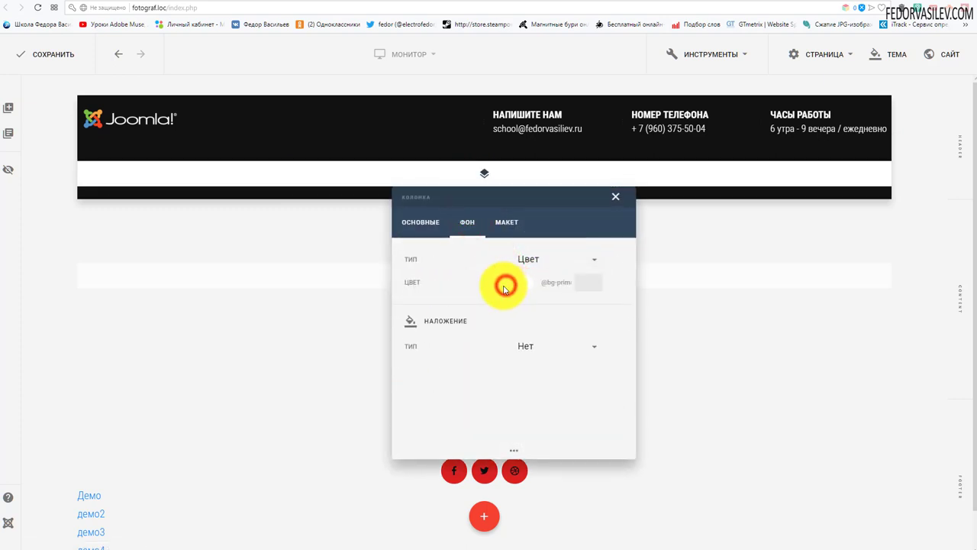
{"action": "left_click", "coordinate": [522, 282]}
{"action": "left_click", "coordinate": [423, 211]}
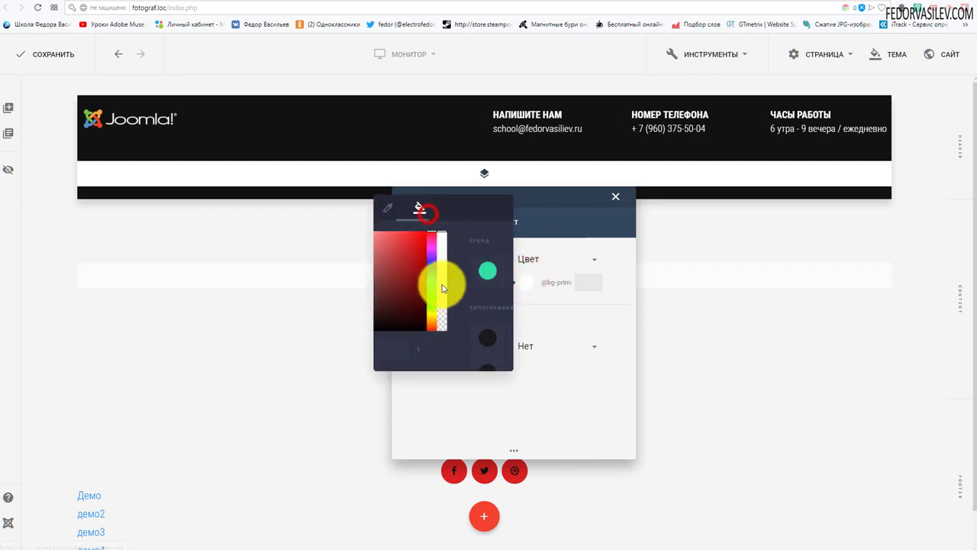
{"action": "left_click", "coordinate": [438, 347]}
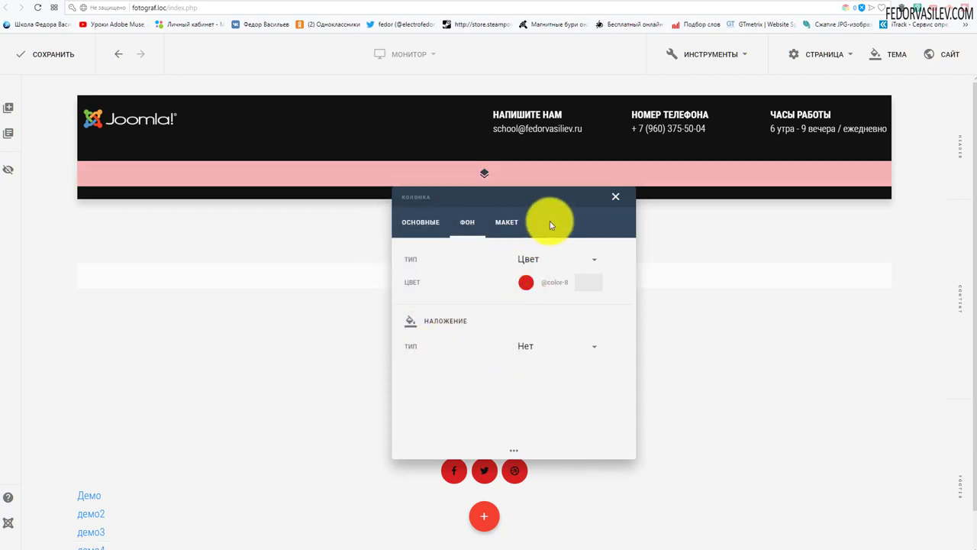
{"action": "left_click", "coordinate": [616, 200]}
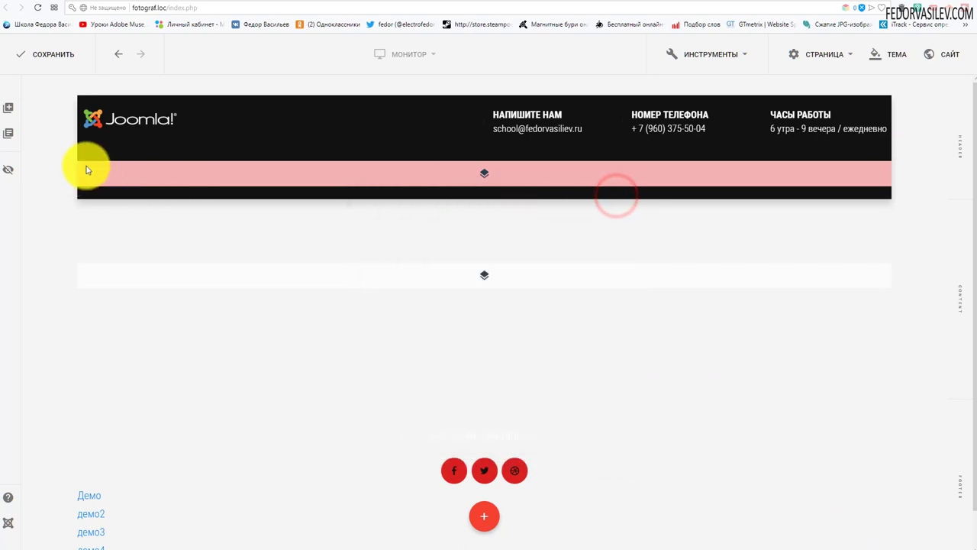
Step: Reset the strip row's outer margins to zero and bring up the plugin list
{"action": "left_click", "coordinate": [125, 166]}
{"action": "left_click", "coordinate": [504, 161]}
{"action": "left_click", "coordinate": [513, 326]}
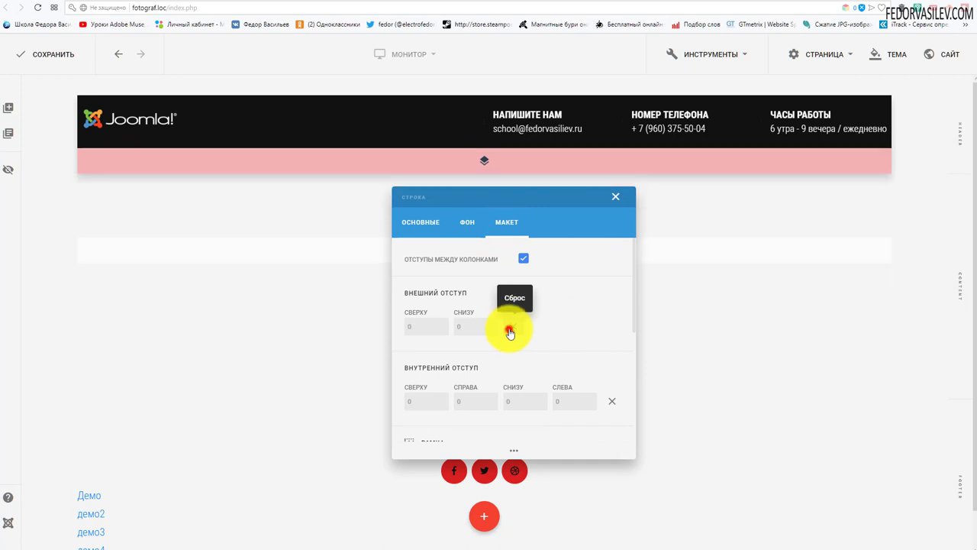
{"action": "left_click", "coordinate": [615, 196]}
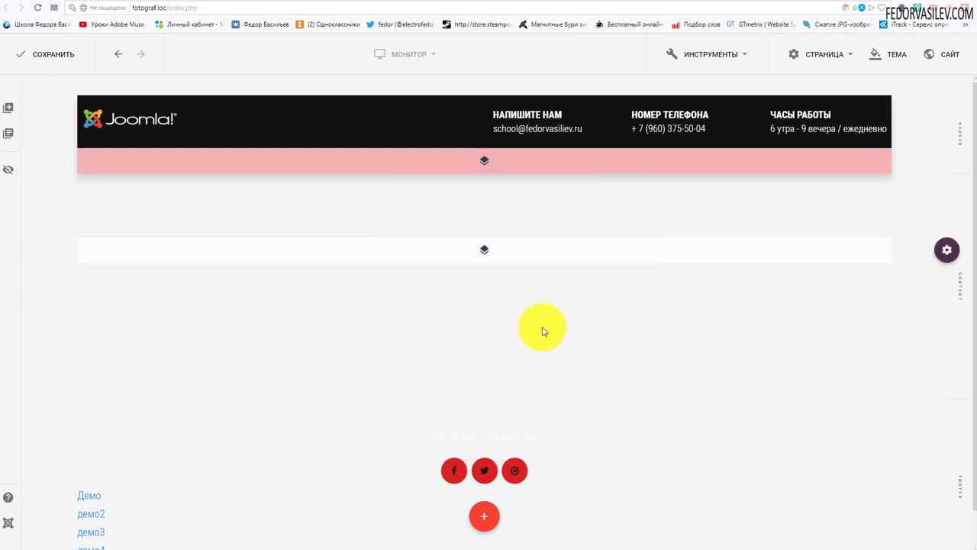
{"action": "left_click", "coordinate": [483, 165]}
{"action": "scroll", "coordinate": [436, 218], "scroll_direction": "down", "scroll_amount": 10}
Step: Add a Меню plugin sourced from Main Menu, showing centred ДЕМО to ДЕМО4 links
{"action": "left_click", "coordinate": [392, 250]}
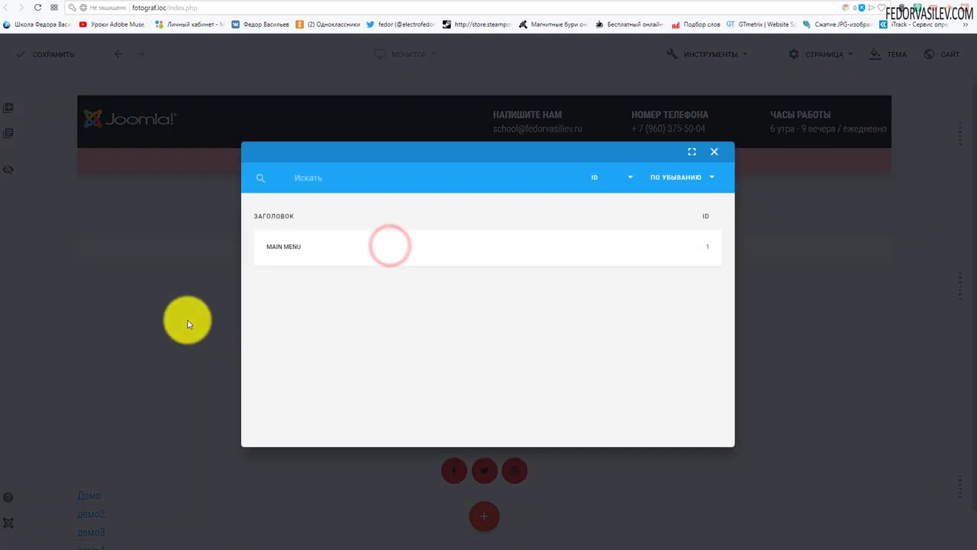
{"action": "left_click", "coordinate": [281, 253]}
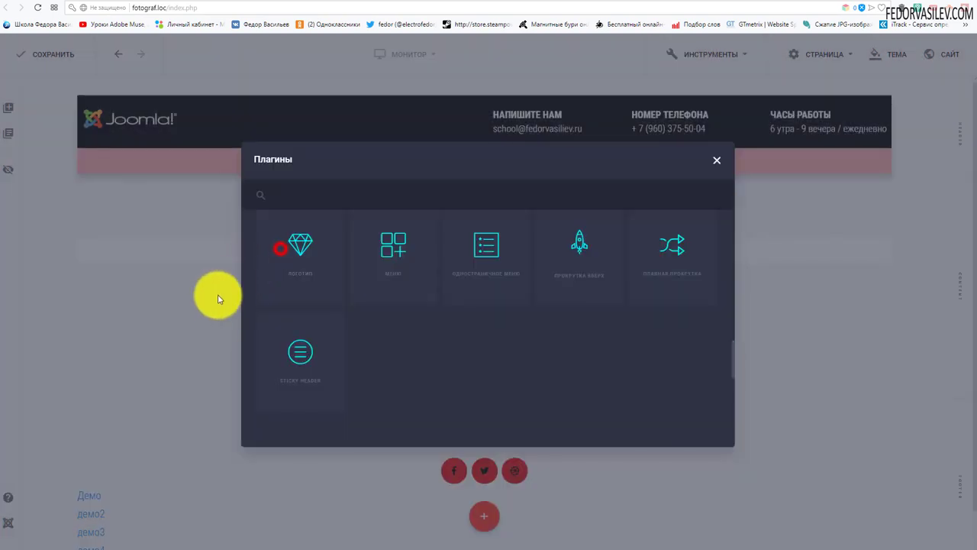
{"action": "left_click_drag", "start_coordinate": [870, 95], "coordinate": [473, 148]}
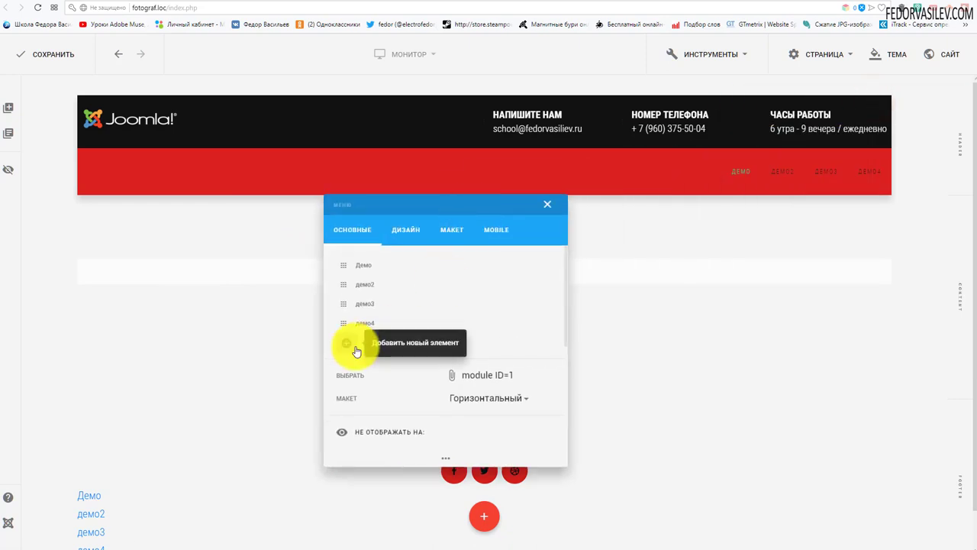
{"action": "scroll", "coordinate": [432, 310], "scroll_direction": "down", "scroll_amount": 2}
{"action": "scroll", "coordinate": [431, 310], "scroll_direction": "down", "scroll_amount": 2}
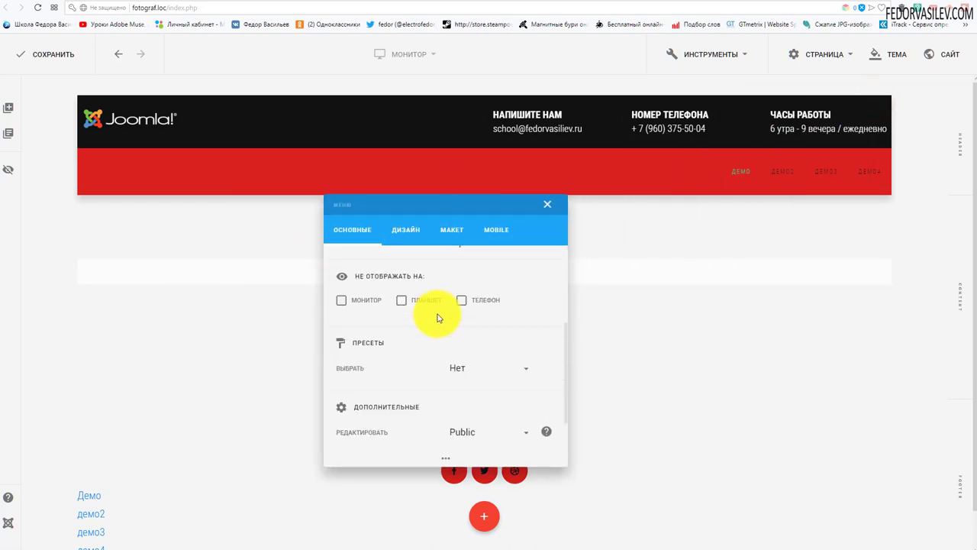
{"action": "scroll", "coordinate": [439, 316], "scroll_direction": "up", "scroll_amount": 4}
{"action": "key", "text": "Escape"}
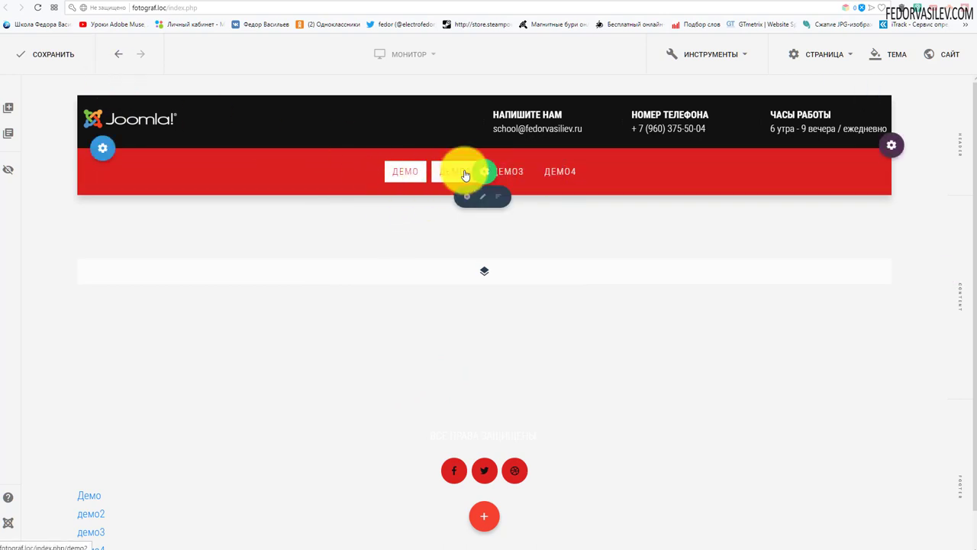
Step: Save the layout and review the live page's red centred menu above the gym slideshow
{"action": "left_click", "coordinate": [28, 48]}
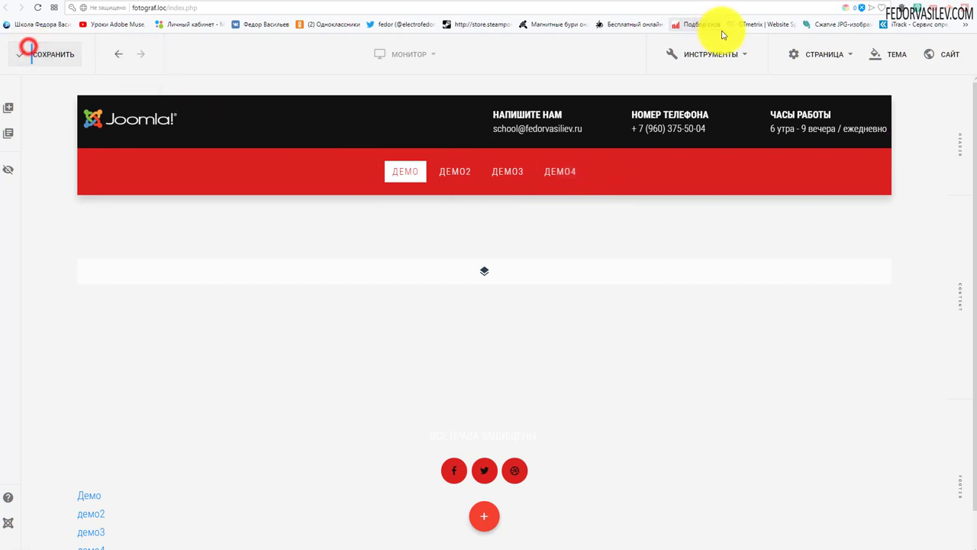
{"action": "left_click", "coordinate": [840, 7]}
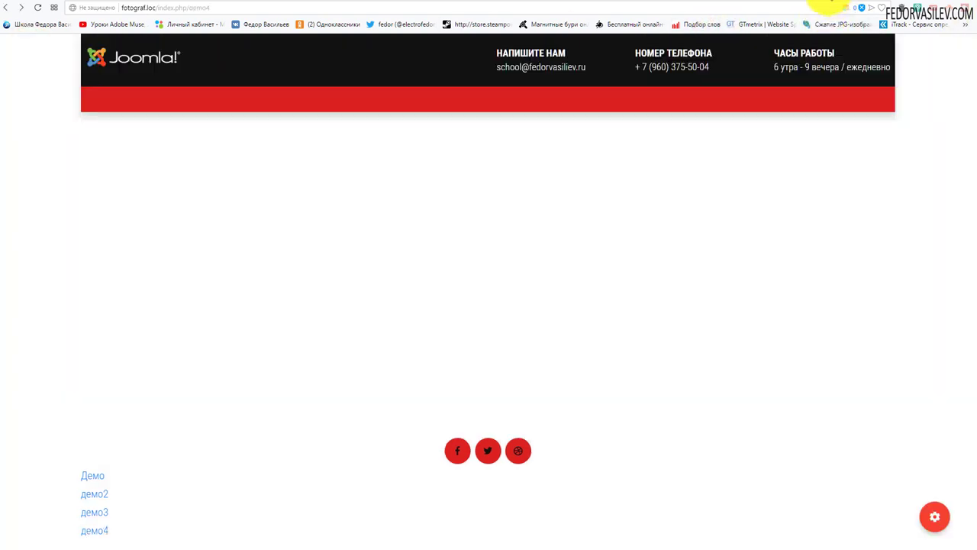
{"action": "left_click", "coordinate": [37, 10]}
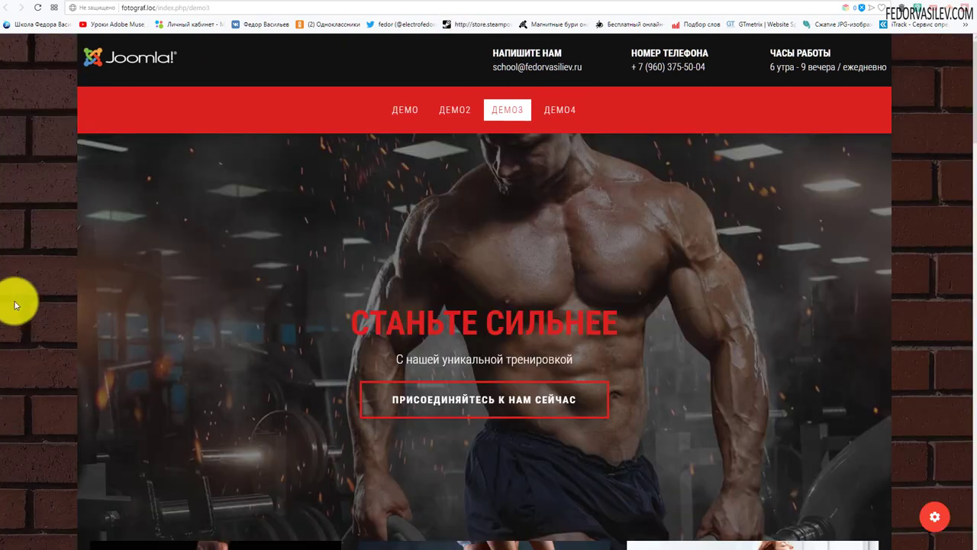
{"action": "scroll", "coordinate": [13, 299], "scroll_direction": "down", "scroll_amount": 10}
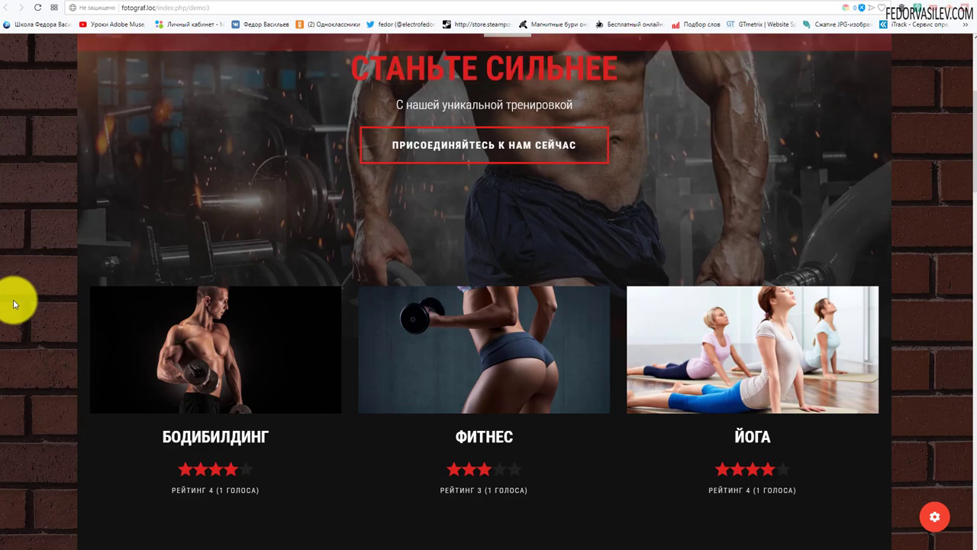
{"action": "scroll", "coordinate": [567, 207], "scroll_direction": "up", "scroll_amount": 9}
{"action": "scroll", "coordinate": [567, 206], "scroll_direction": "up", "scroll_amount": 1}
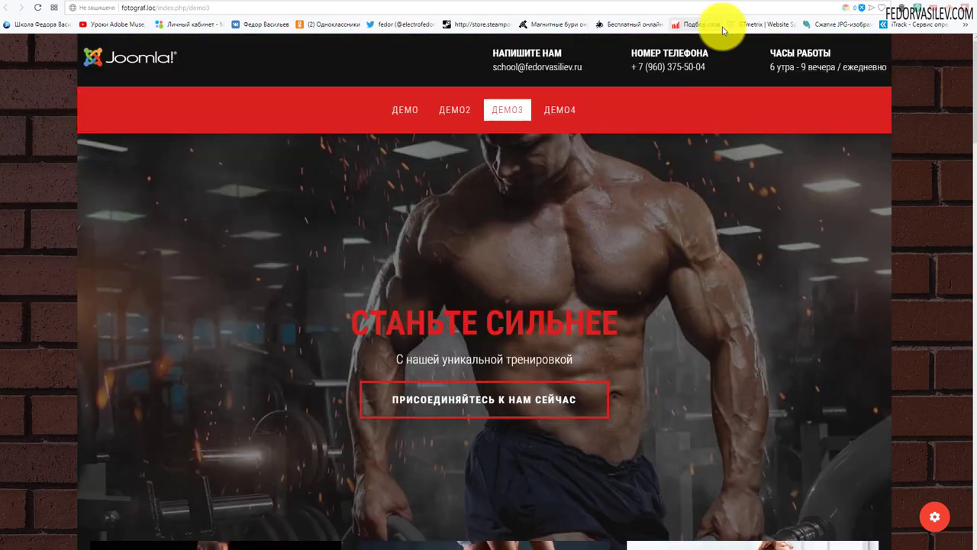
{"action": "left_click", "coordinate": [772, 4]}
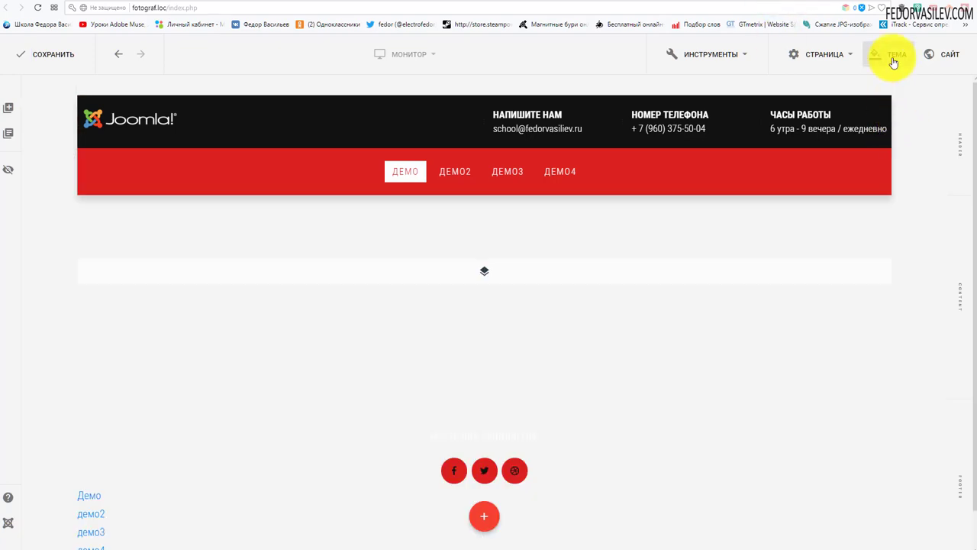
Step: Set the theme Фон type to Изображение using the brick image fon.jpg
{"action": "left_click", "coordinate": [893, 59]}
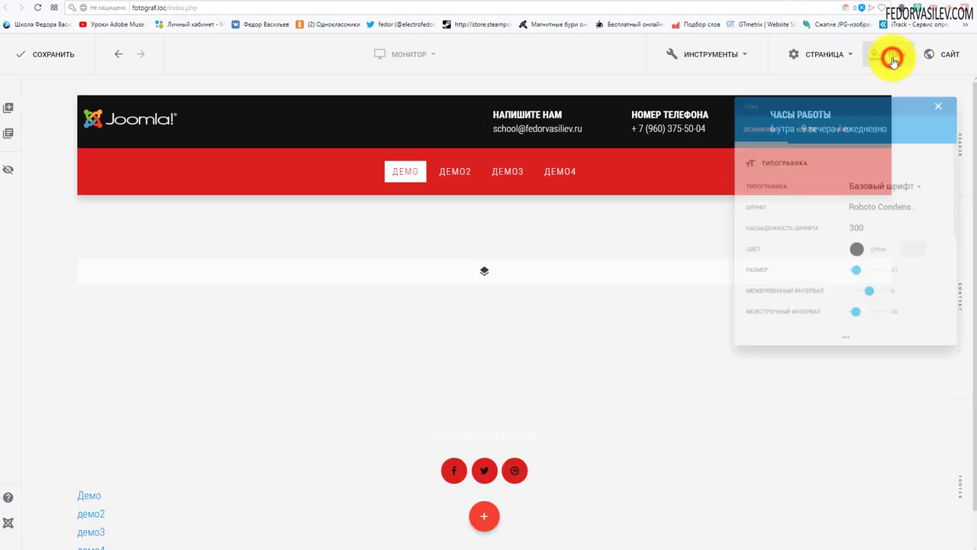
{"action": "left_click", "coordinate": [840, 124]}
{"action": "left_click_drag", "start_coordinate": [840, 94], "coordinate": [685, 139]}
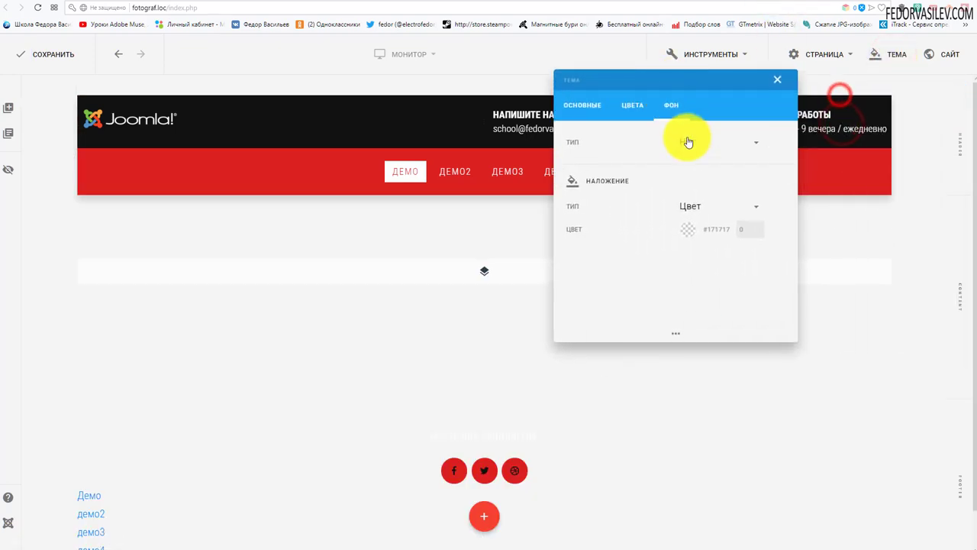
{"action": "left_click", "coordinate": [686, 139]}
{"action": "left_click", "coordinate": [684, 214]}
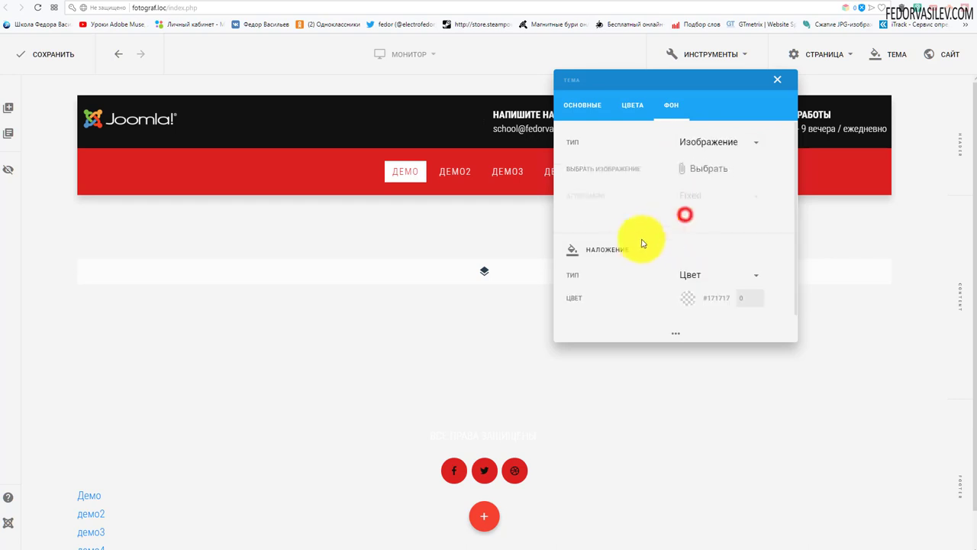
{"action": "left_click", "coordinate": [706, 167]}
{"action": "scroll", "coordinate": [462, 298], "scroll_direction": "down", "scroll_amount": 5}
{"action": "left_click", "coordinate": [425, 313]}
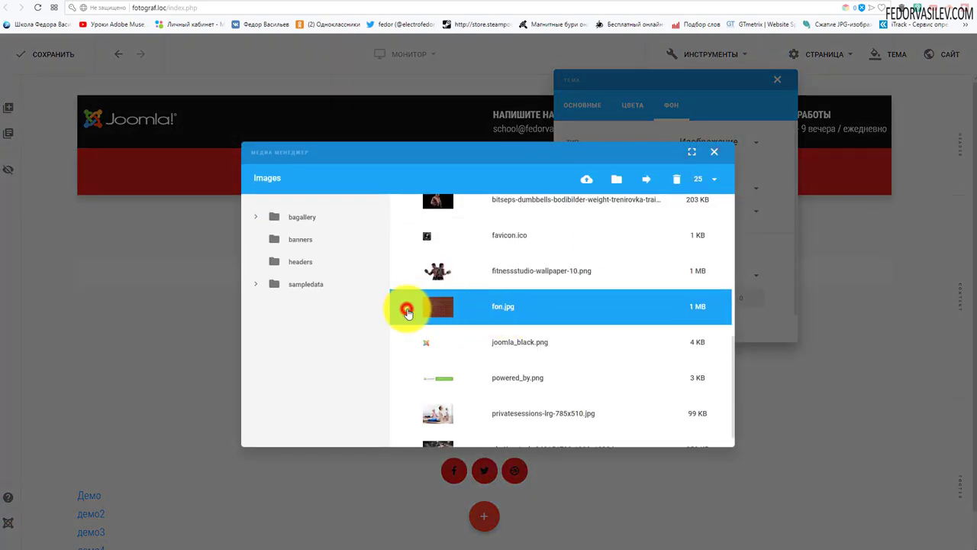
{"action": "left_click", "coordinate": [672, 369]}
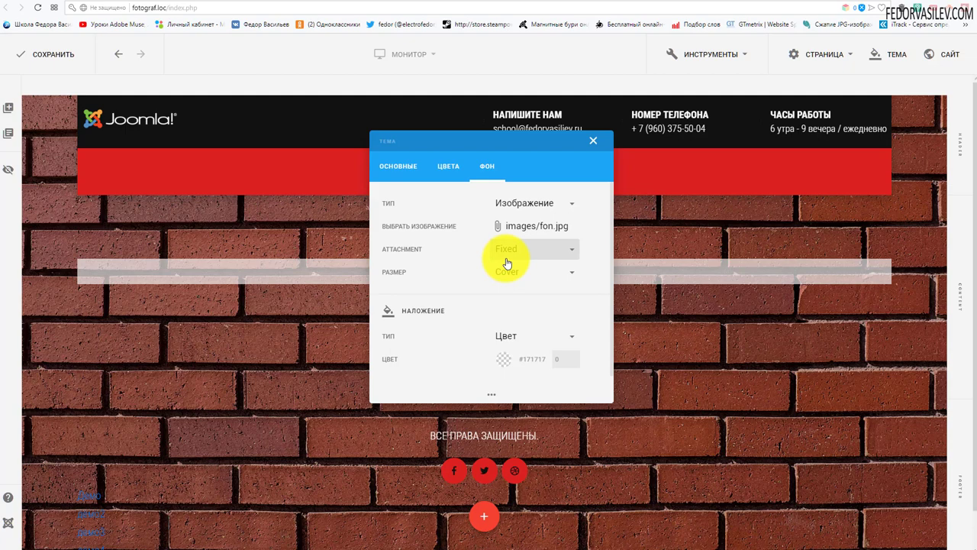
Step: Darken the background with a #171717 overlay at 0,6 opacity
{"action": "scroll", "coordinate": [447, 268], "scroll_direction": "down", "scroll_amount": 1}
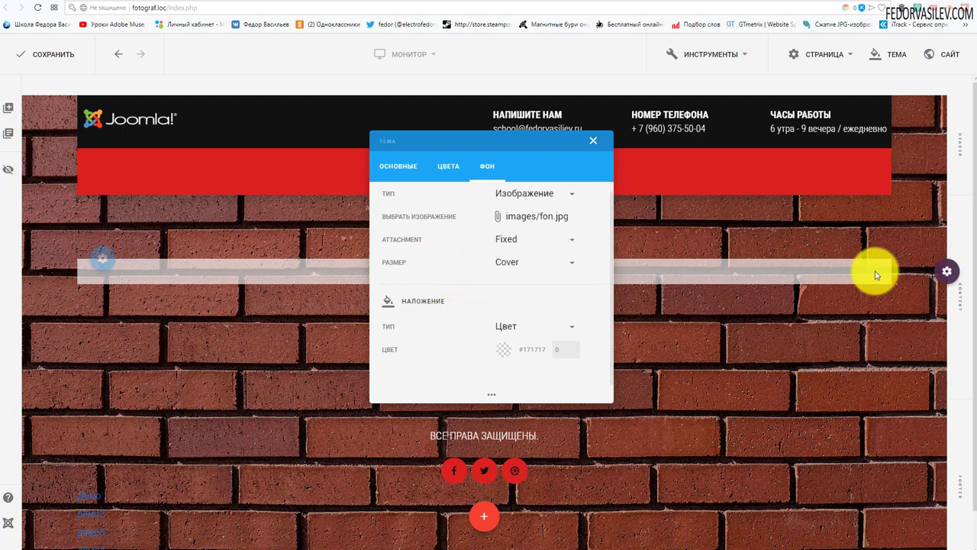
{"action": "left_click_drag", "start_coordinate": [448, 298], "coordinate": [413, 306]}
{"action": "double_click", "coordinate": [444, 304]}
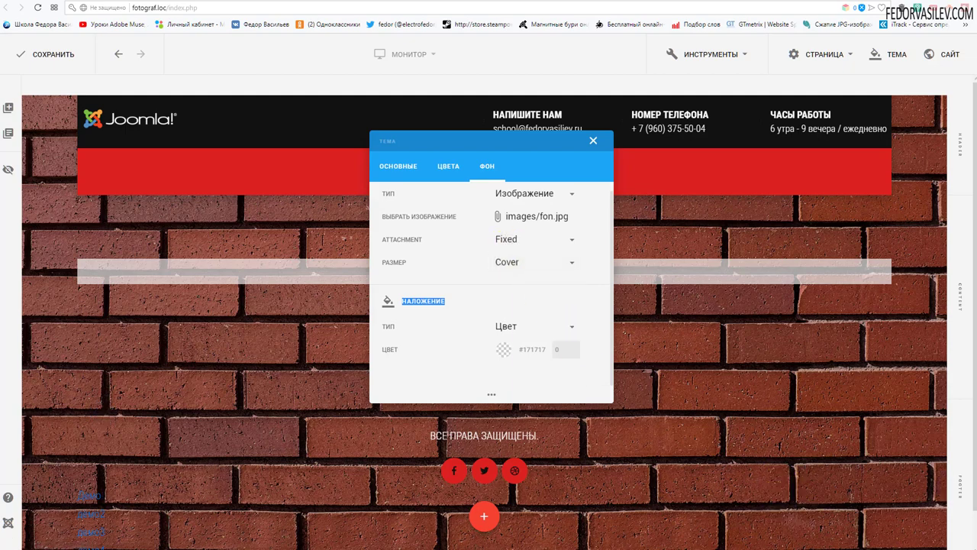
{"action": "left_click_drag", "start_coordinate": [549, 348], "coordinate": [499, 357]}
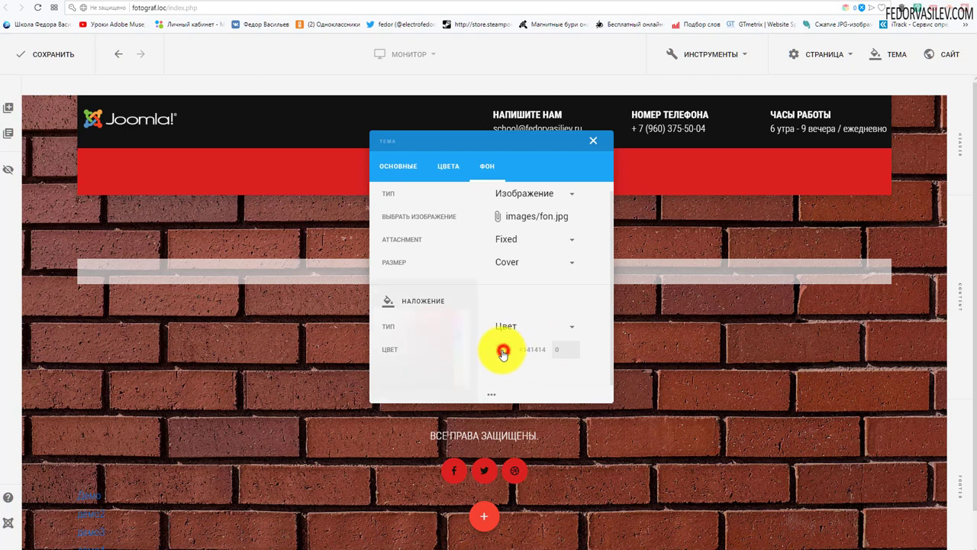
{"action": "left_click", "coordinate": [503, 351]}
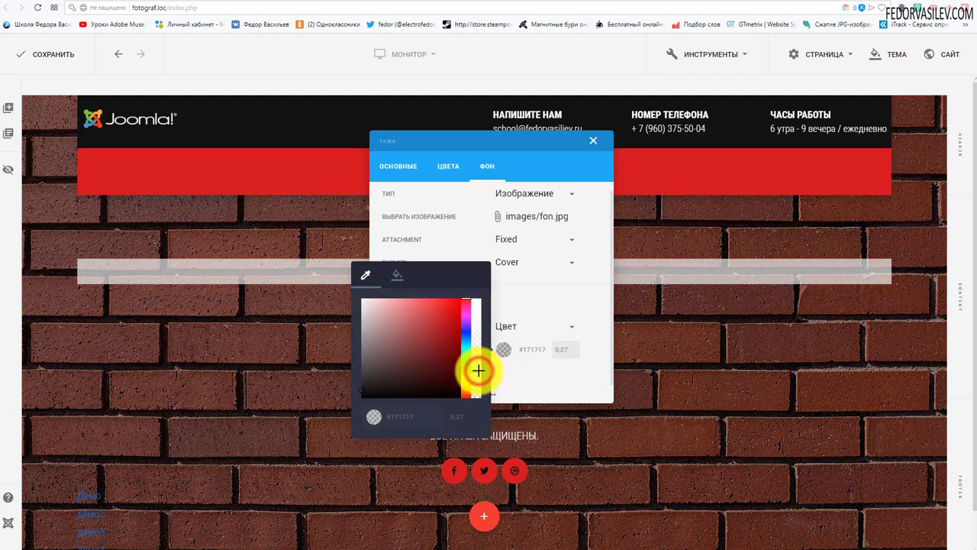
{"action": "left_click_drag", "start_coordinate": [478, 370], "coordinate": [481, 396]}
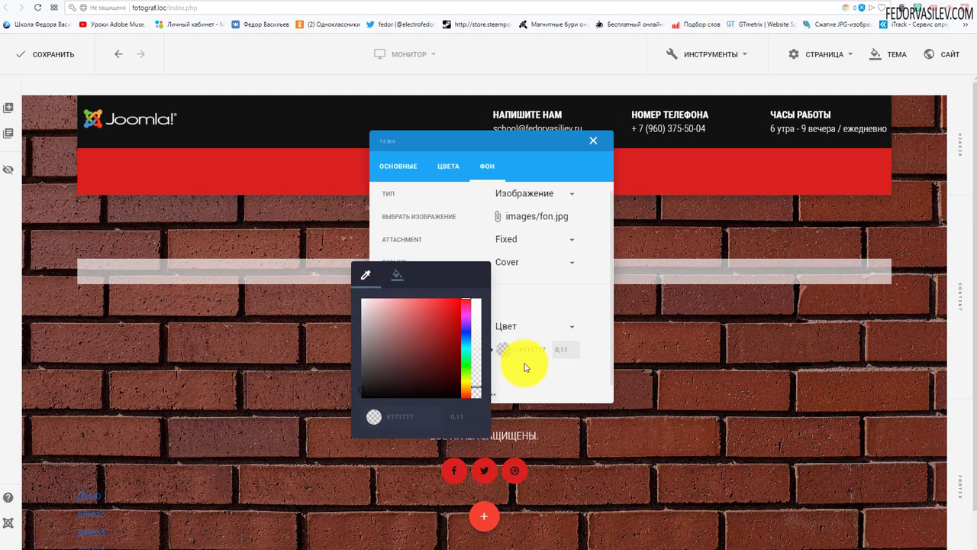
{"action": "left_click", "coordinate": [567, 350]}
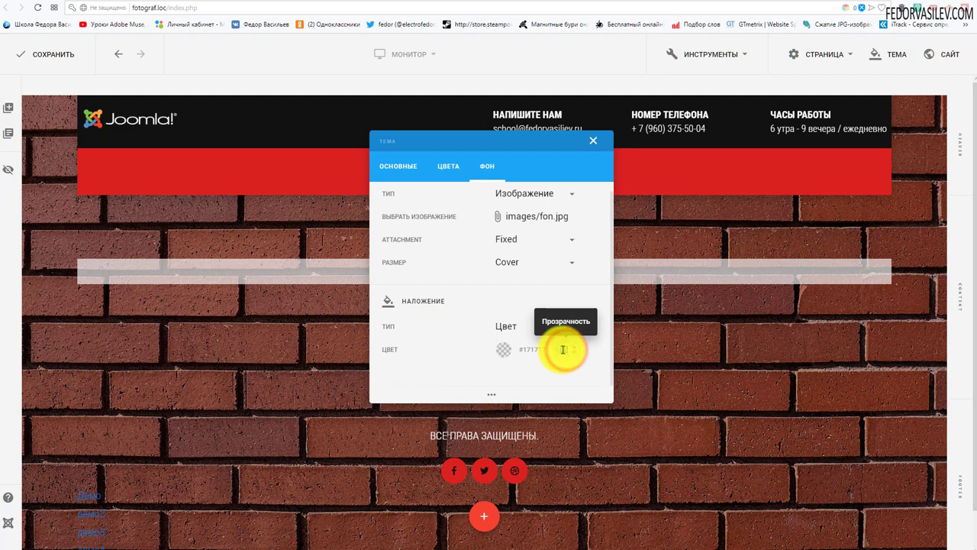
{"action": "type", "text": "0,6"}
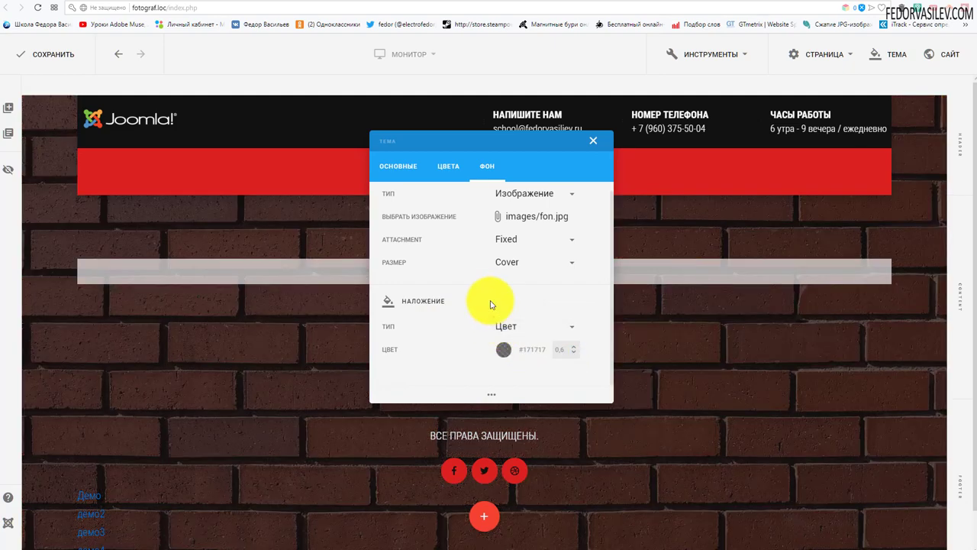
Step: Close the theme settings and save the page
{"action": "left_click", "coordinate": [593, 140]}
{"action": "left_click", "coordinate": [61, 52]}
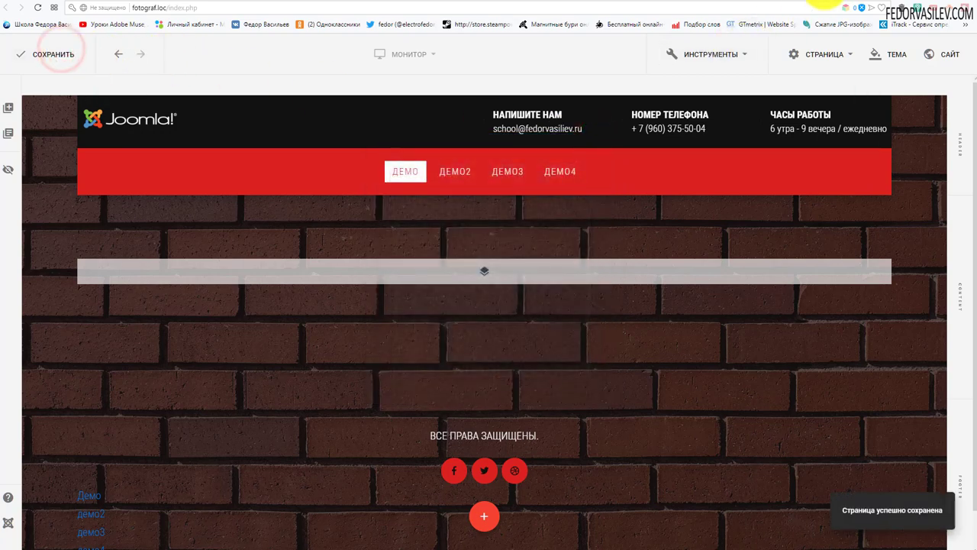
{"action": "left_click", "coordinate": [815, 6]}
Step: Reload the live demo4 page to confirm the darkened brick background behind header and menu
{"action": "left_click", "coordinate": [38, 8]}
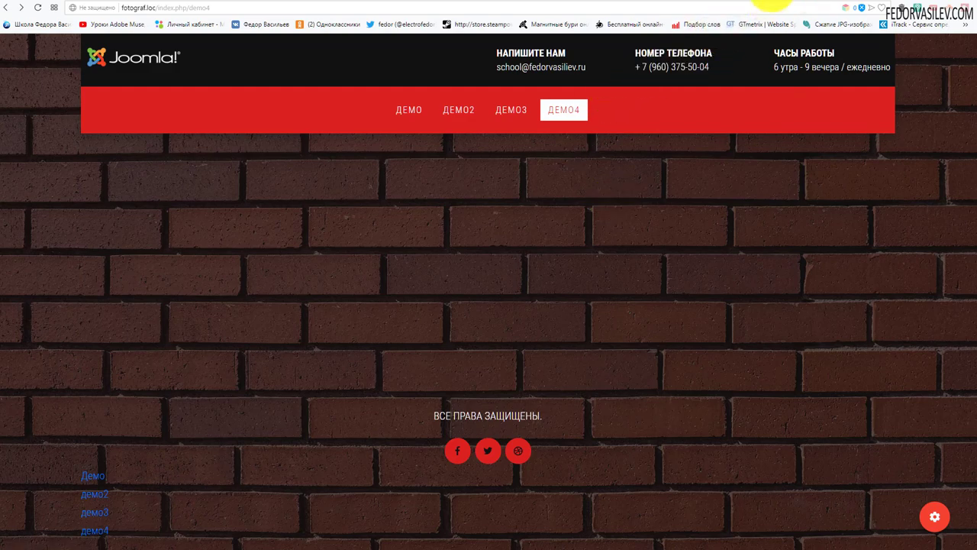
{"action": "left_click", "coordinate": [771, 3]}
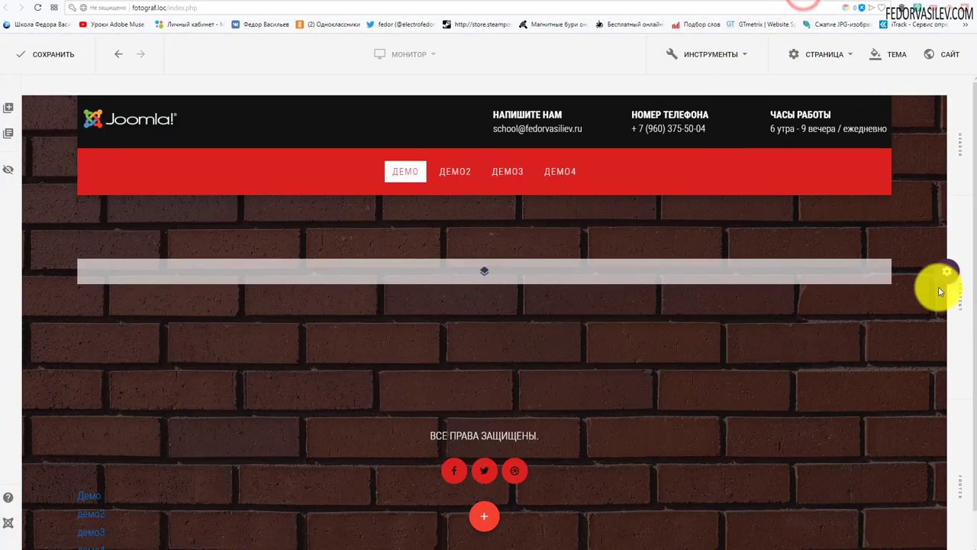
Step: Reset the content section's inner padding to zero on its Макет (layout) settings
{"action": "mouse_move", "coordinate": [942, 273]}
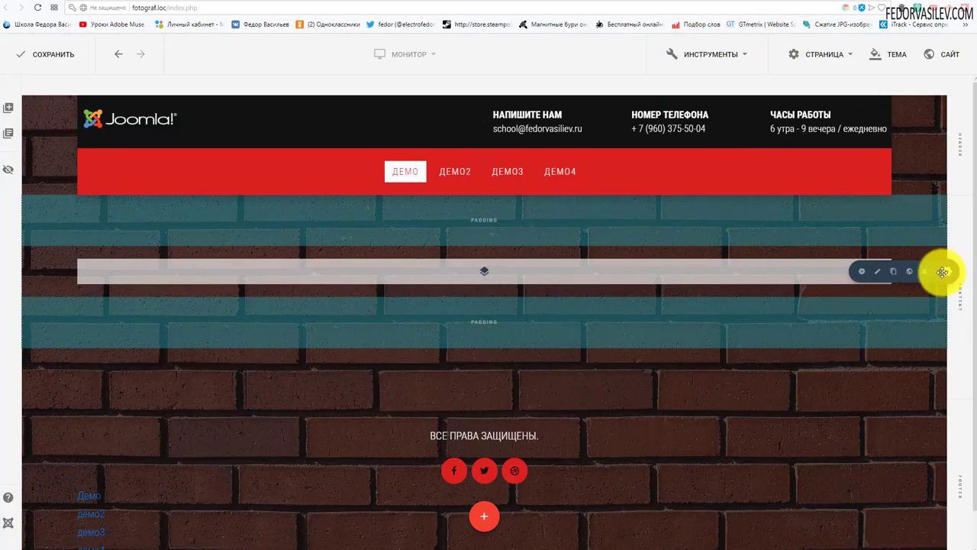
{"action": "left_click", "coordinate": [879, 271]}
{"action": "left_click", "coordinate": [832, 123]}
{"action": "left_click", "coordinate": [942, 264]}
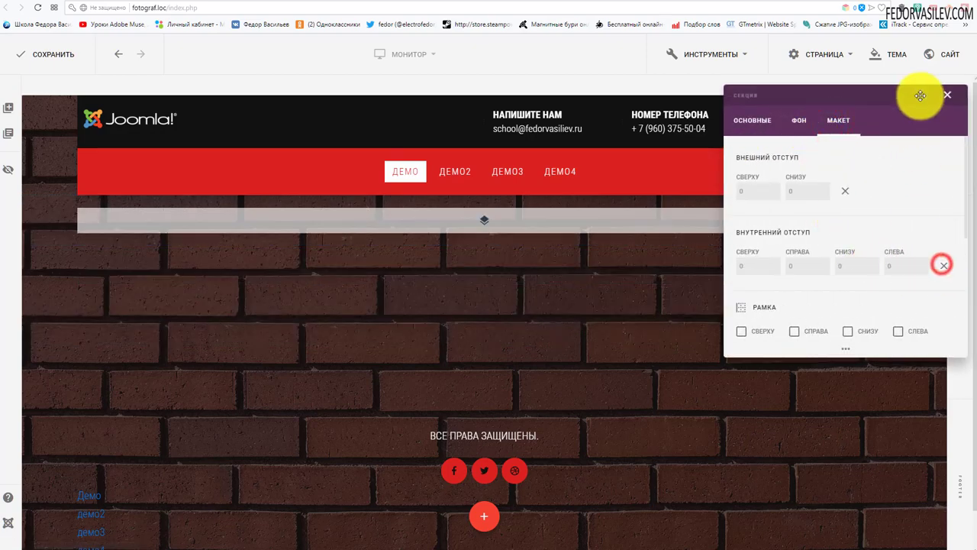
{"action": "left_click", "coordinate": [948, 95]}
Step: Reset the row's outer margin to zero so it sits directly under the red menu
{"action": "mouse_move", "coordinate": [109, 207]}
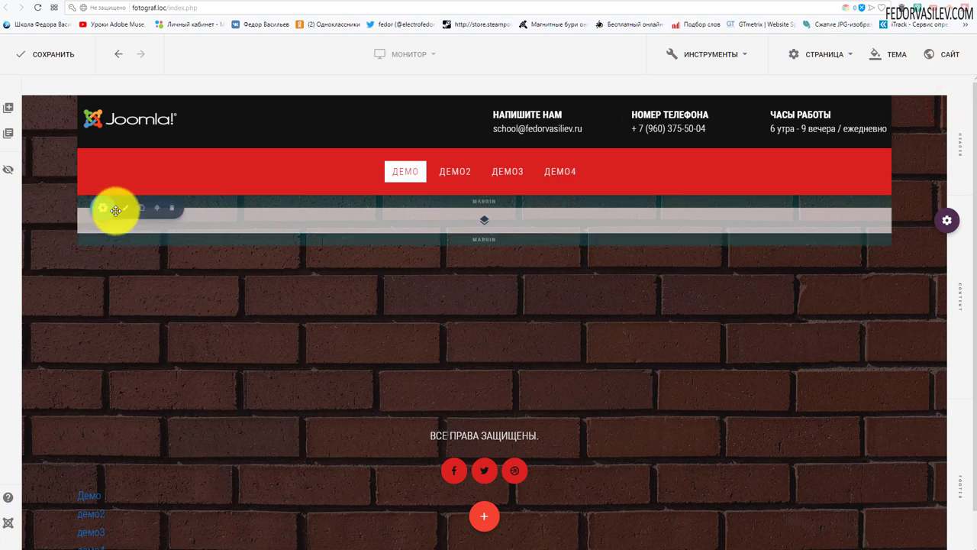
{"action": "left_click", "coordinate": [103, 207]}
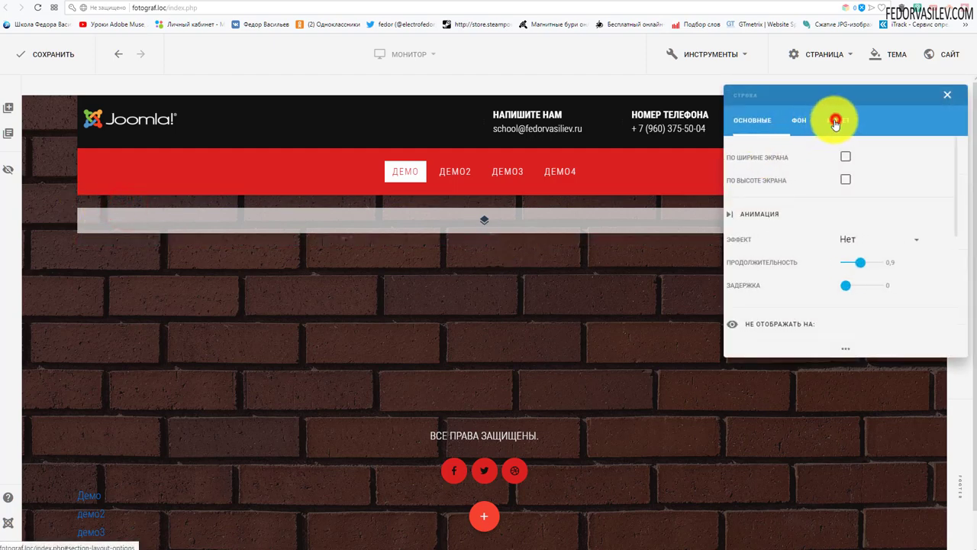
{"action": "left_click", "coordinate": [835, 122]}
{"action": "left_click", "coordinate": [847, 221]}
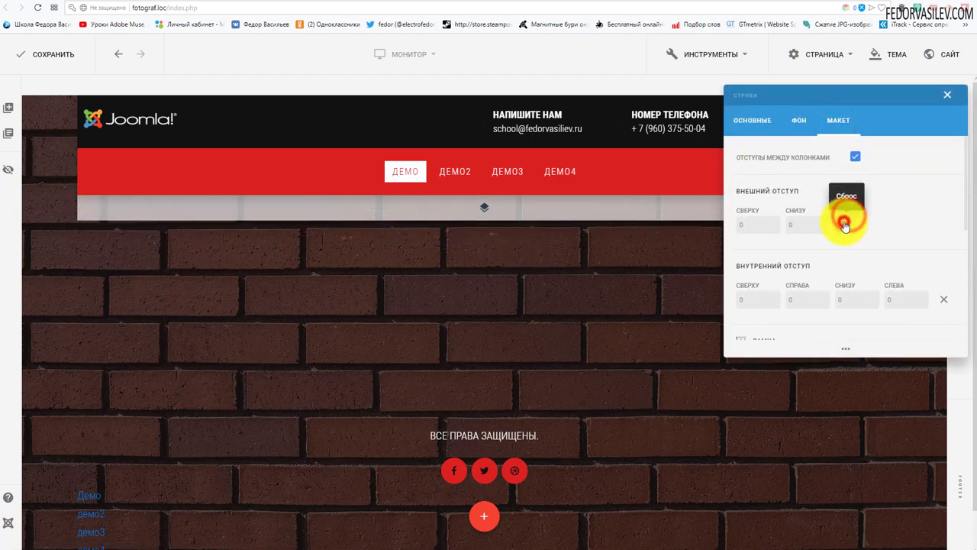
{"action": "left_click", "coordinate": [945, 97]}
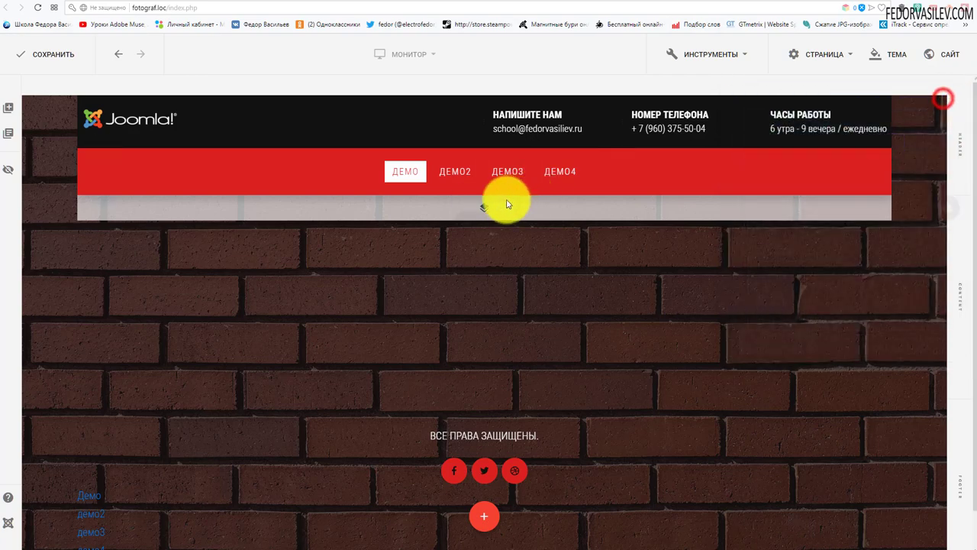
Step: Add a Slideshow (Слайдшоу) element to the empty row
{"action": "left_click", "coordinate": [483, 212]}
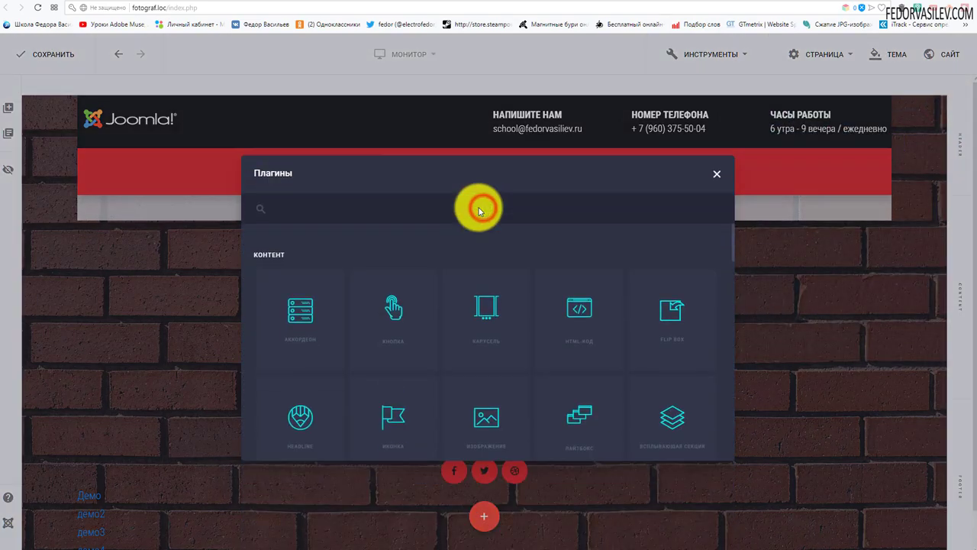
{"action": "scroll", "coordinate": [463, 314], "scroll_direction": "down", "scroll_amount": 3}
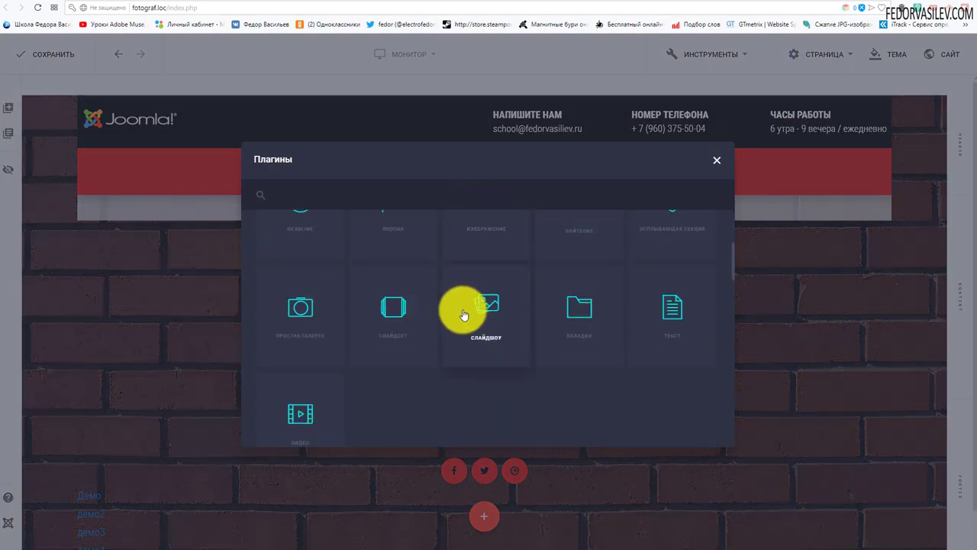
{"action": "left_click", "coordinate": [490, 307]}
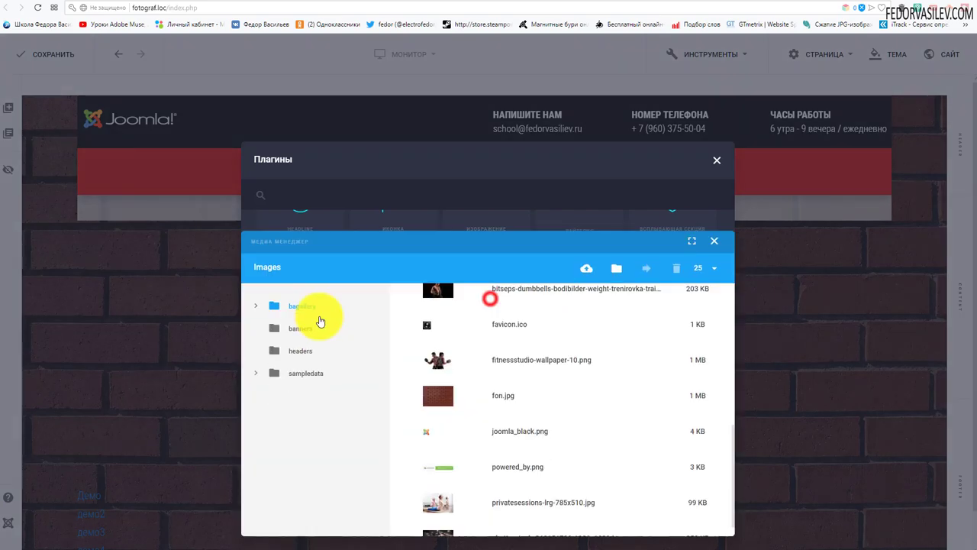
{"action": "scroll", "coordinate": [639, 291], "scroll_direction": "up", "scroll_amount": 3}
{"action": "left_click", "coordinate": [641, 289]}
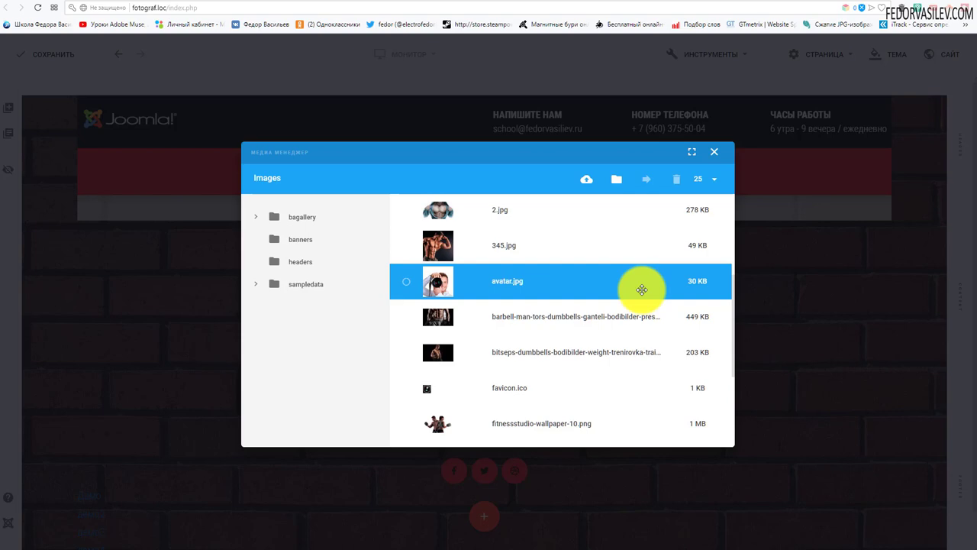
{"action": "scroll", "coordinate": [641, 289], "scroll_direction": "up", "scroll_amount": 5}
{"action": "left_click", "coordinate": [636, 295]}
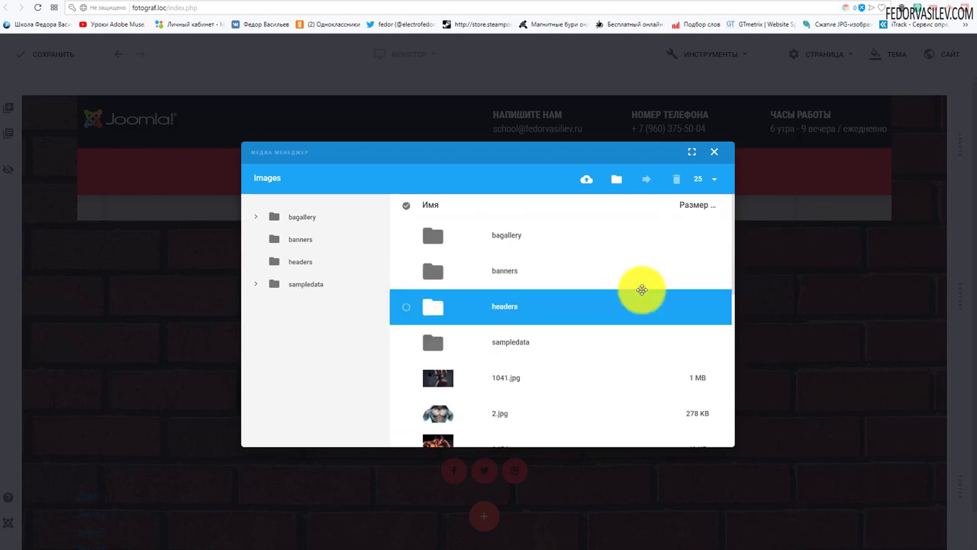
{"action": "left_click", "coordinate": [616, 283]}
{"action": "scroll", "coordinate": [617, 283], "scroll_direction": "down", "scroll_amount": 3}
{"action": "scroll", "coordinate": [616, 283], "scroll_direction": "down", "scroll_amount": 3}
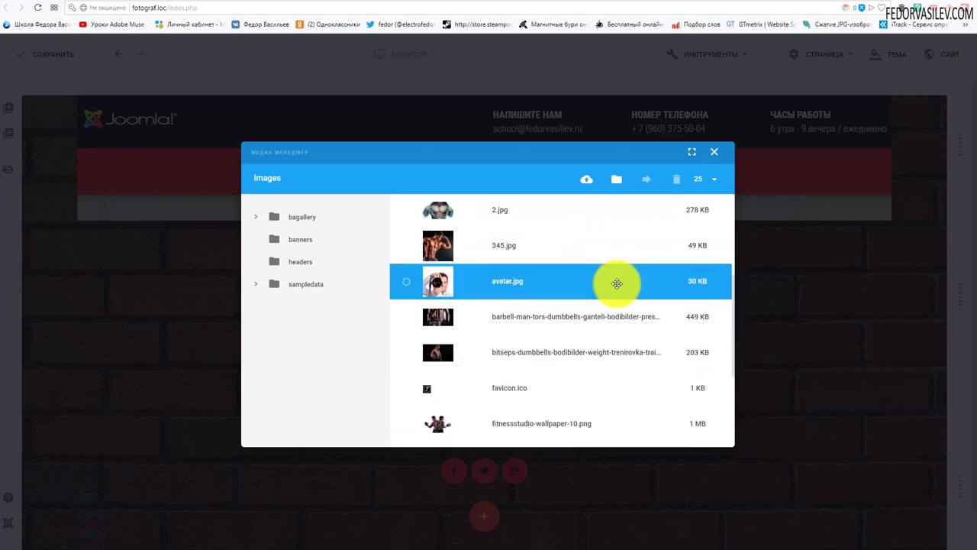
{"action": "scroll", "coordinate": [617, 283], "scroll_direction": "down", "scroll_amount": 3}
{"action": "scroll", "coordinate": [616, 283], "scroll_direction": "down", "scroll_amount": 2}
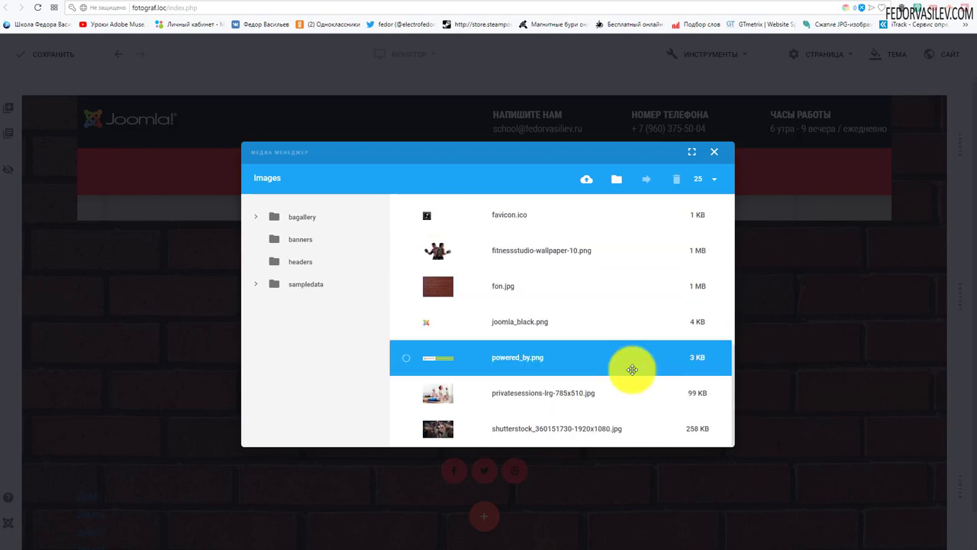
{"action": "left_click", "coordinate": [406, 431]}
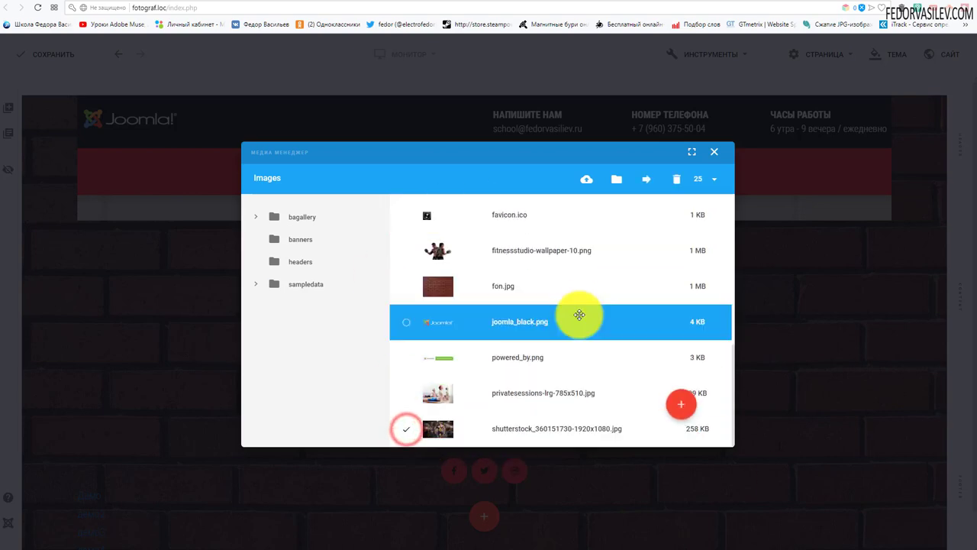
{"action": "left_click", "coordinate": [682, 407]}
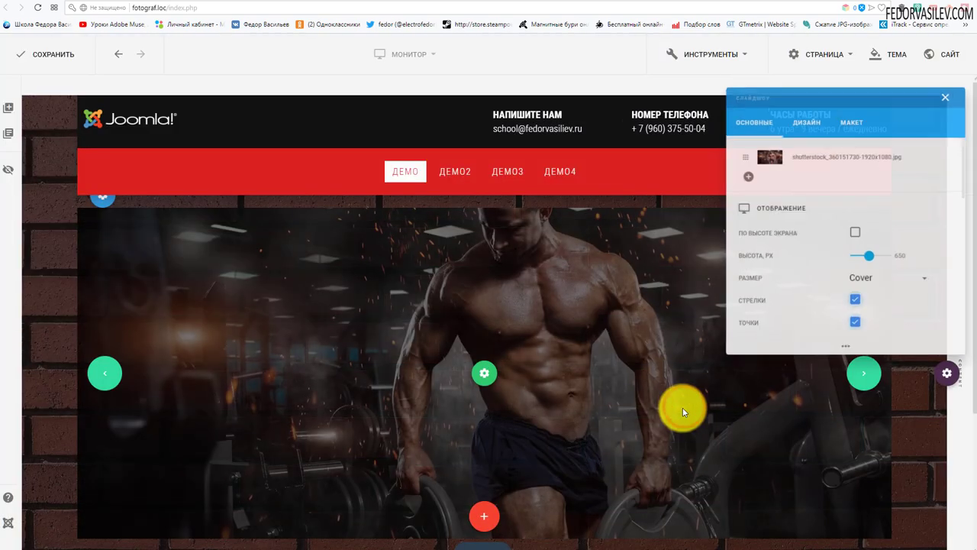
Step: Set the slideshow height to 900 and turn off its navigation arrows
{"action": "left_click_drag", "start_coordinate": [806, 94], "coordinate": [592, 83]}
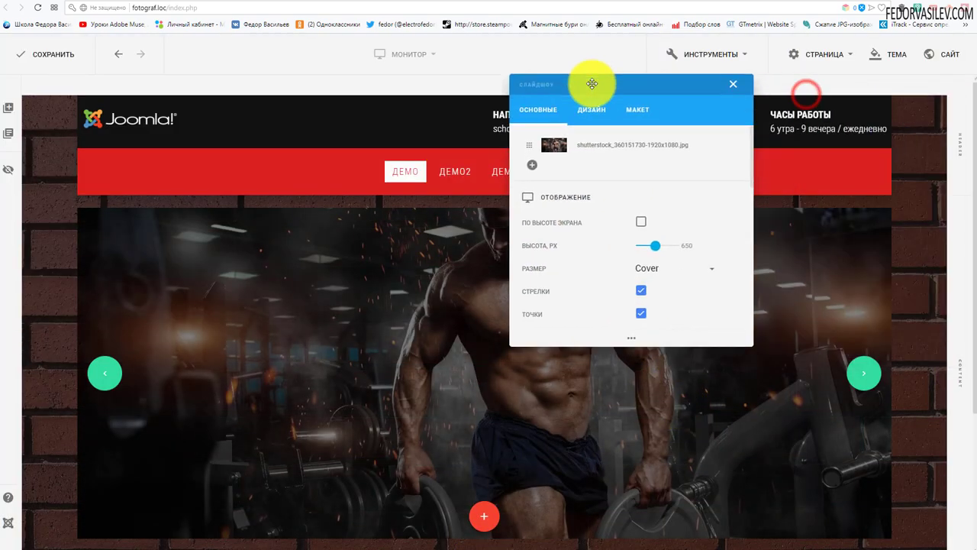
{"action": "left_click", "coordinate": [690, 246]}
{"action": "type", "text": "900"}
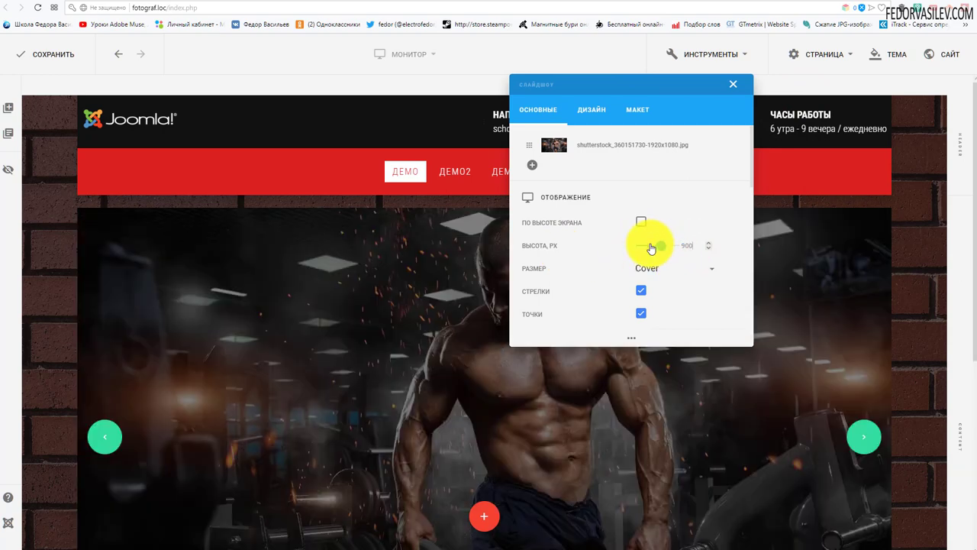
{"action": "scroll", "coordinate": [651, 248], "scroll_direction": "down", "scroll_amount": 1}
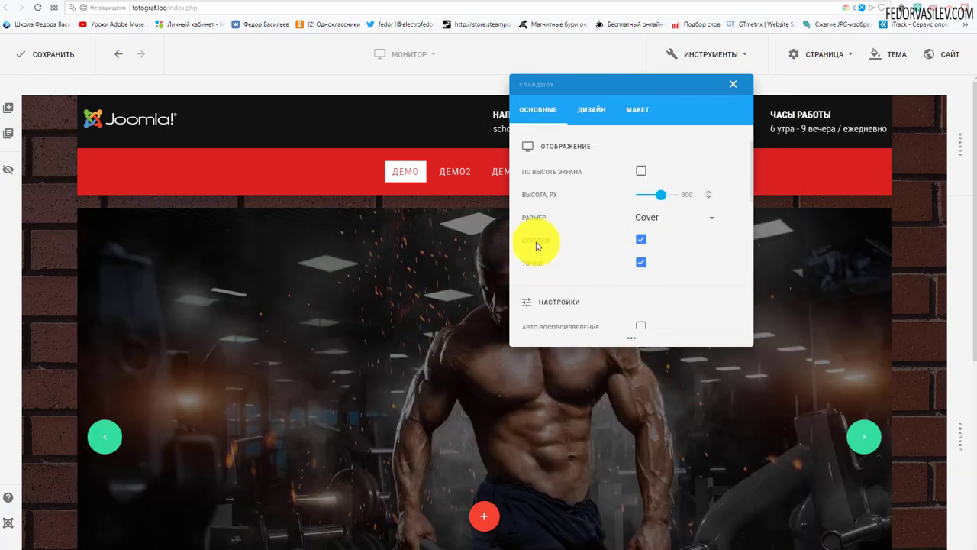
{"action": "left_click", "coordinate": [639, 241]}
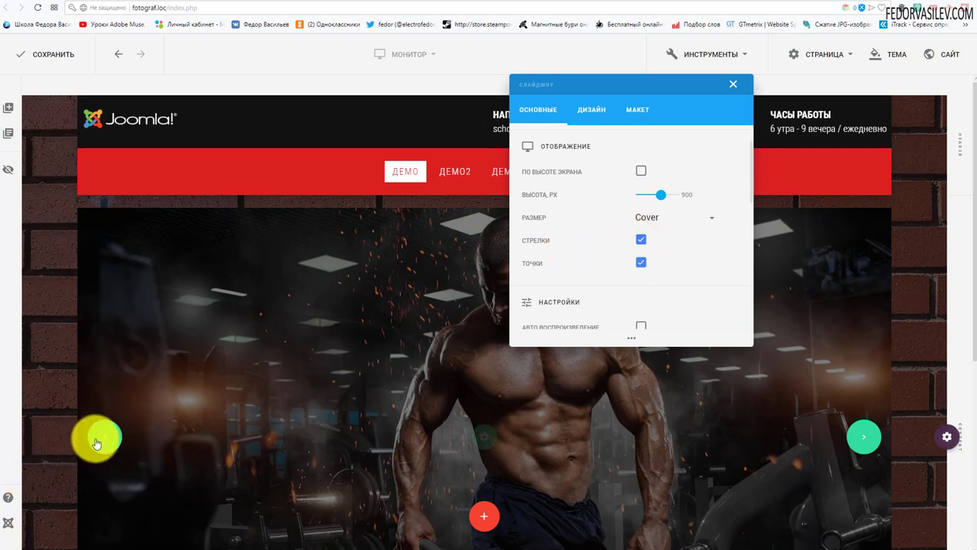
{"action": "left_click", "coordinate": [638, 241]}
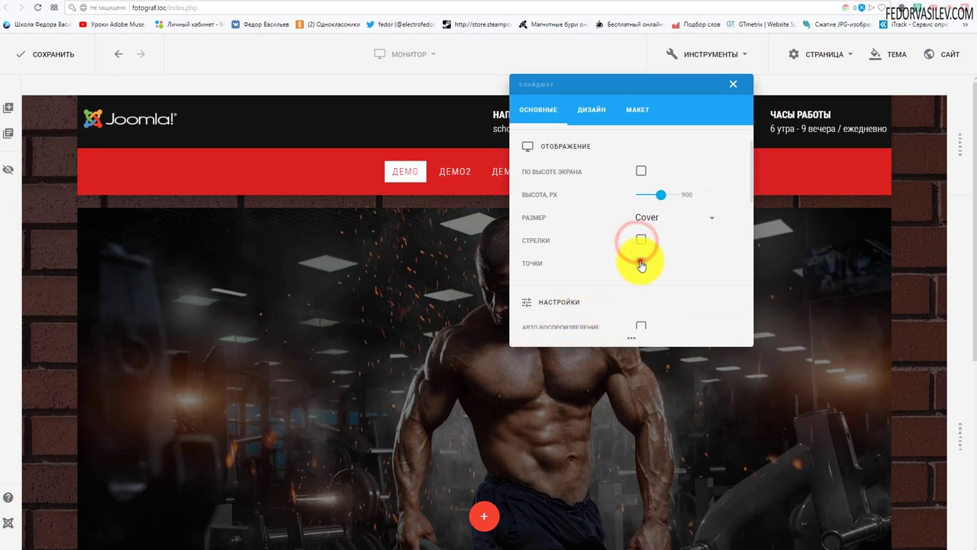
{"action": "left_click", "coordinate": [641, 263]}
Step: Enable Autoplay and Pause on hover, and set the slide animation to Ken Burns
{"action": "scroll", "coordinate": [611, 223], "scroll_direction": "down", "scroll_amount": 2}
{"action": "scroll", "coordinate": [612, 222], "scroll_direction": "down", "scroll_amount": 1}
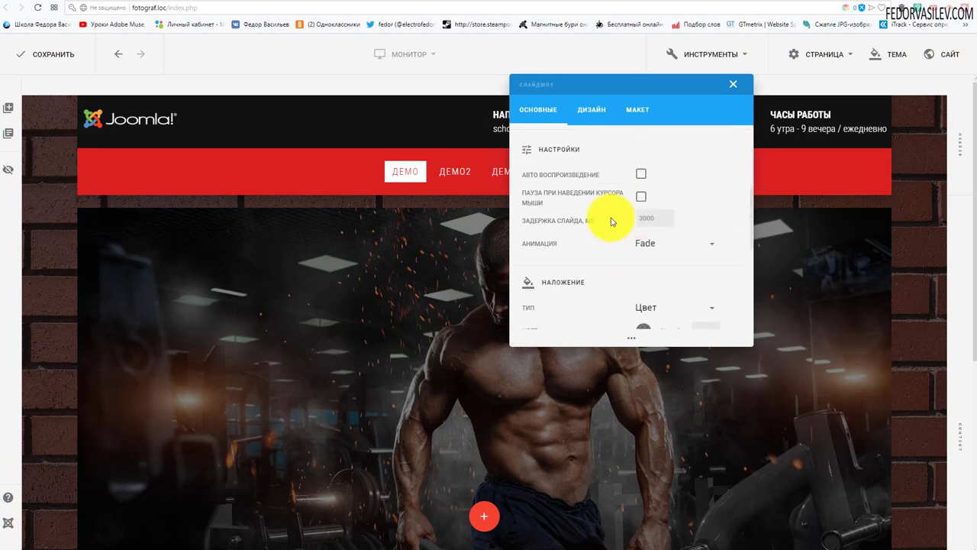
{"action": "left_click", "coordinate": [641, 174]}
{"action": "left_click", "coordinate": [640, 197]}
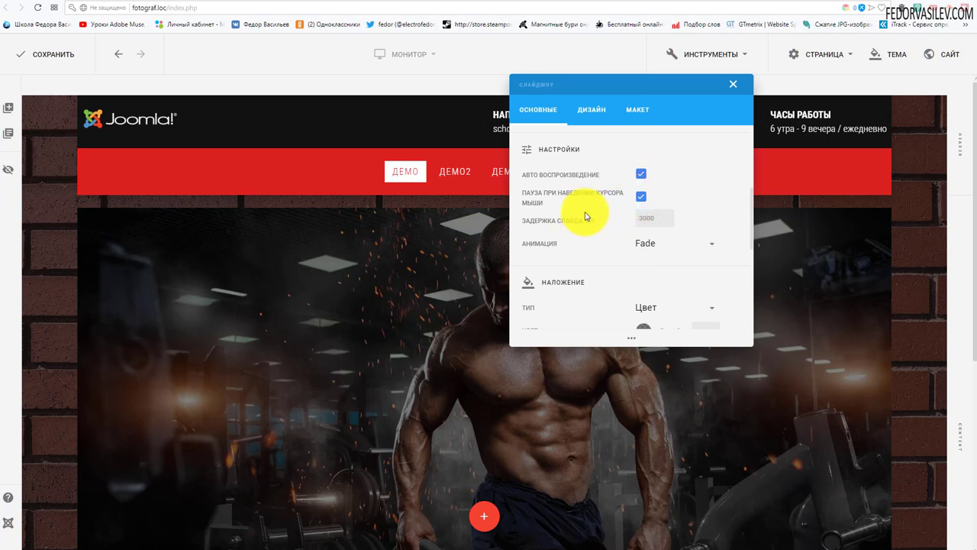
{"action": "left_click", "coordinate": [647, 242]}
{"action": "scroll", "coordinate": [621, 254], "scroll_direction": "down", "scroll_amount": 3}
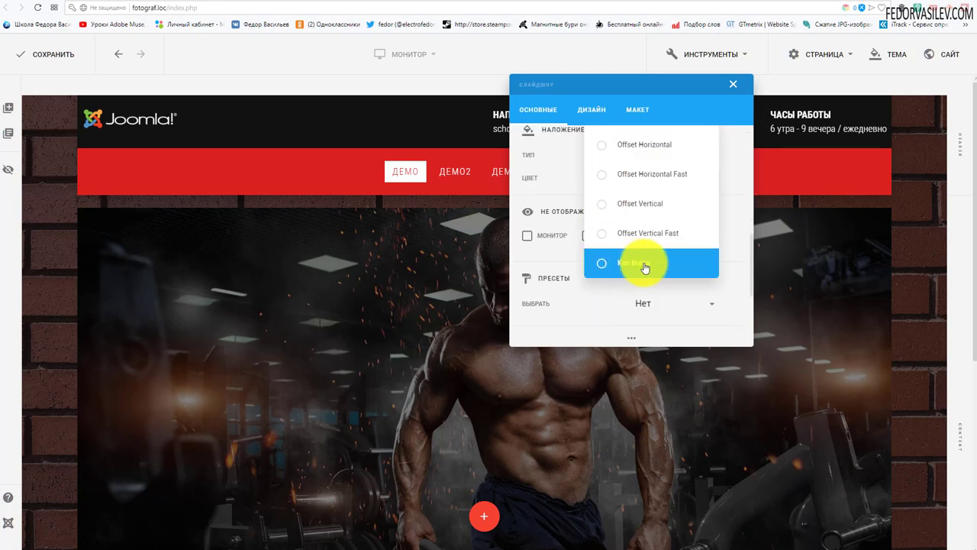
{"action": "left_click", "coordinate": [636, 263]}
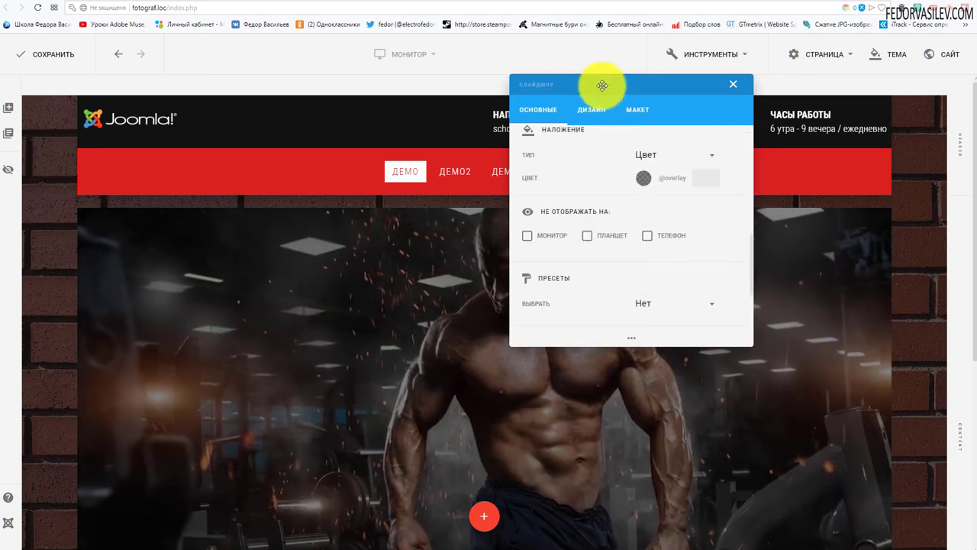
{"action": "left_click", "coordinate": [602, 86]}
{"action": "left_click_drag", "start_coordinate": [958, 97], "coordinate": [466, 59]}
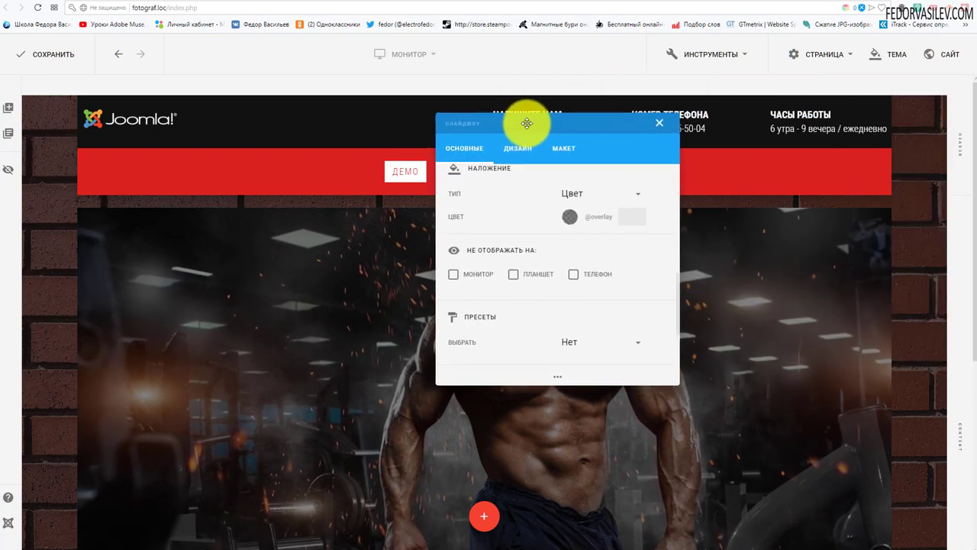
{"action": "scroll", "coordinate": [485, 303], "scroll_direction": "up", "scroll_amount": 1}
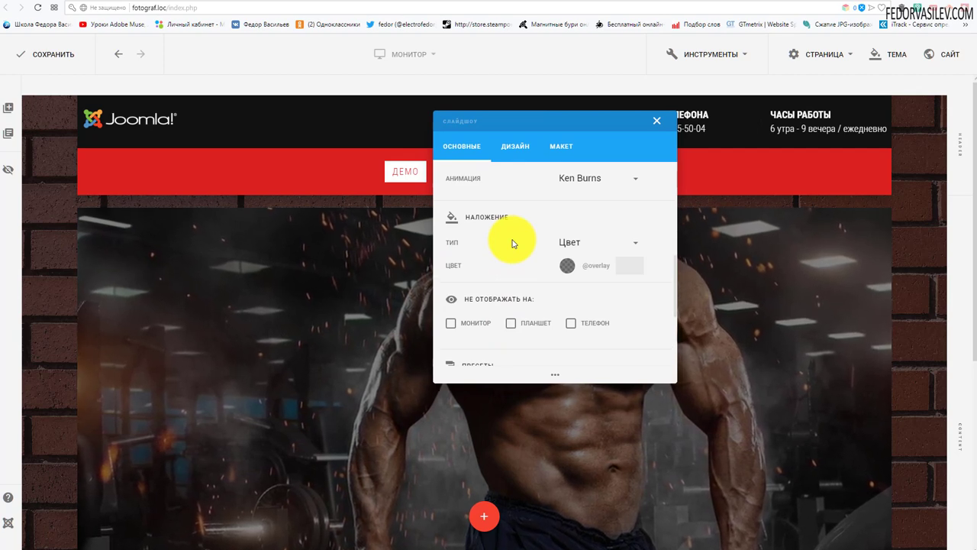
Step: Lower the slideshow overlay colour's opacity to about 0.54 for a semi-transparent dark tint
{"action": "left_click", "coordinate": [609, 266]}
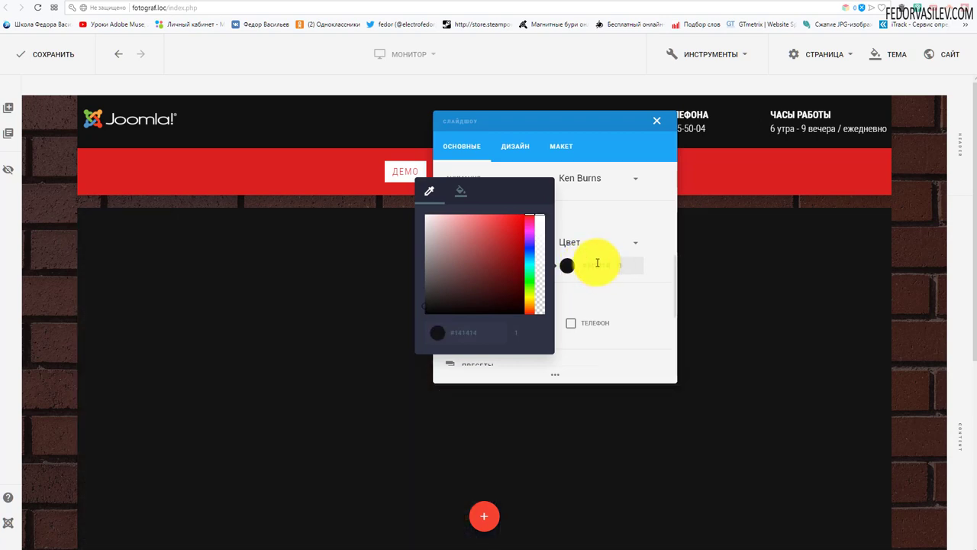
{"action": "left_click", "coordinate": [539, 312]}
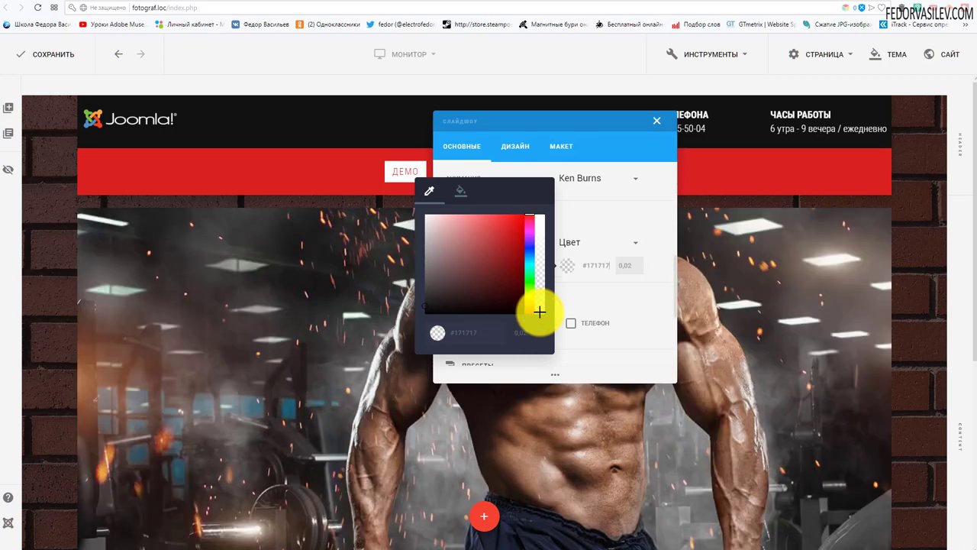
{"action": "left_click_drag", "start_coordinate": [540, 306], "coordinate": [539, 311]}
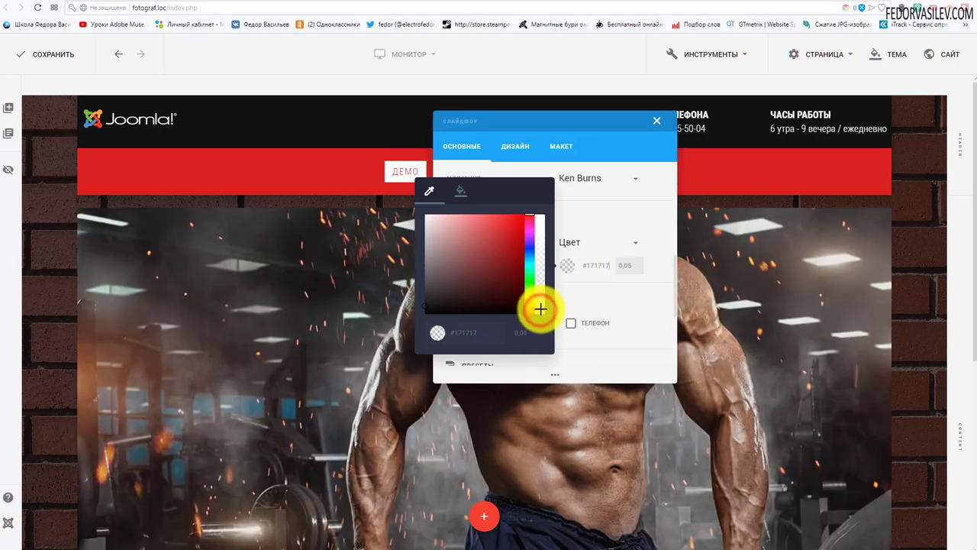
{"action": "left_click", "coordinate": [625, 265]}
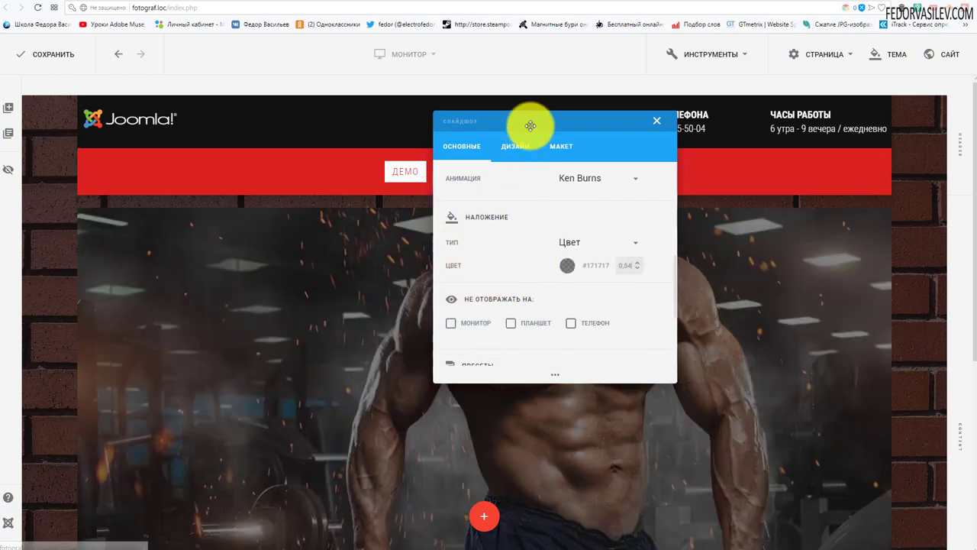
Step: Reset the slideshow's top and bottom margins to zero and save the page
{"action": "left_click_drag", "start_coordinate": [530, 125], "coordinate": [530, 152]}
{"action": "left_click", "coordinate": [563, 176]}
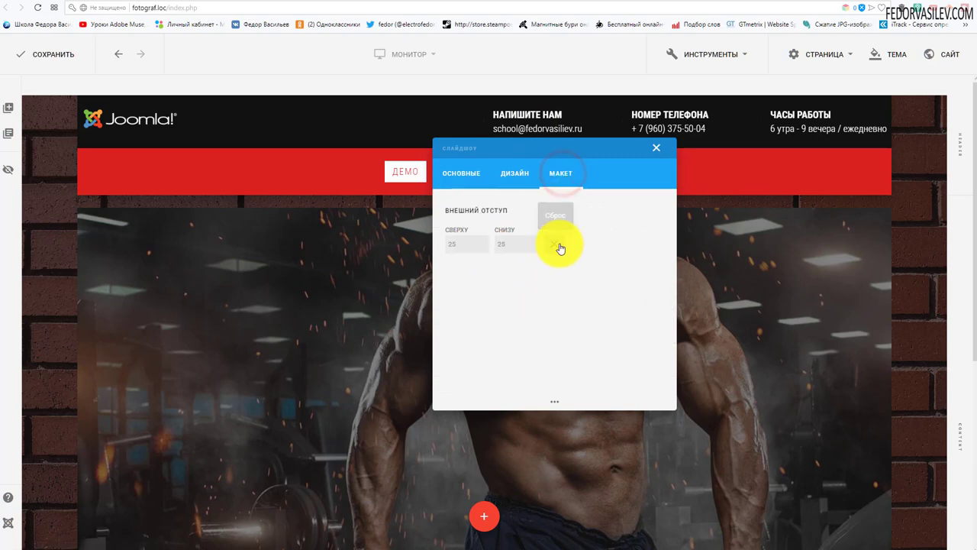
{"action": "left_click", "coordinate": [559, 246]}
{"action": "left_click_drag", "start_coordinate": [480, 153], "coordinate": [576, 412]}
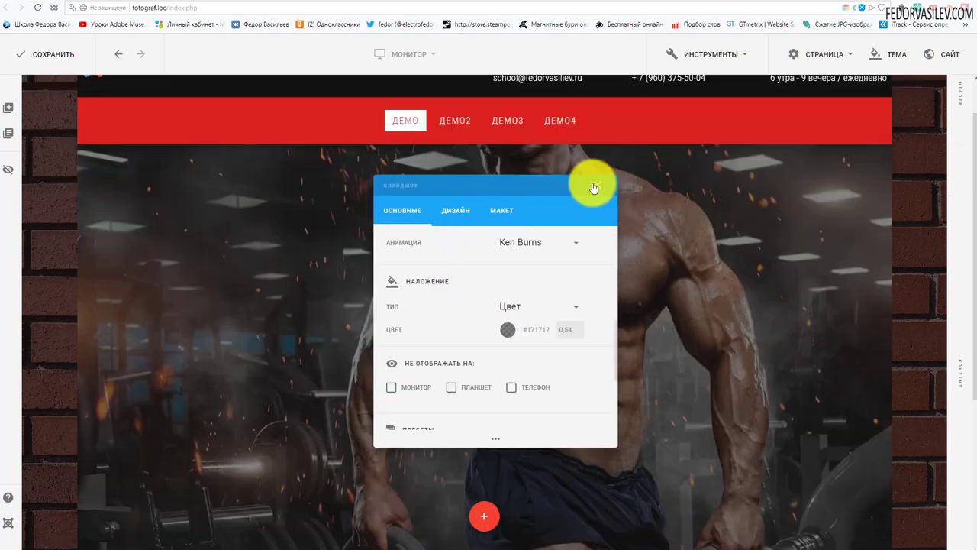
{"action": "left_click", "coordinate": [594, 183]}
{"action": "left_click", "coordinate": [52, 68]}
Step: Reload the live demo4 page and scroll to check the gym slideshow under the red menu
{"action": "left_click", "coordinate": [820, 6]}
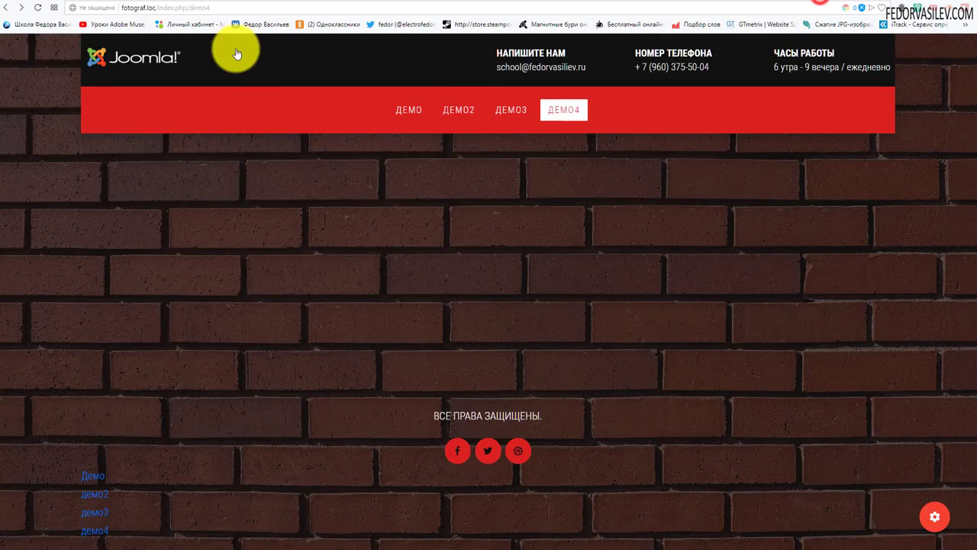
{"action": "left_click", "coordinate": [39, 8]}
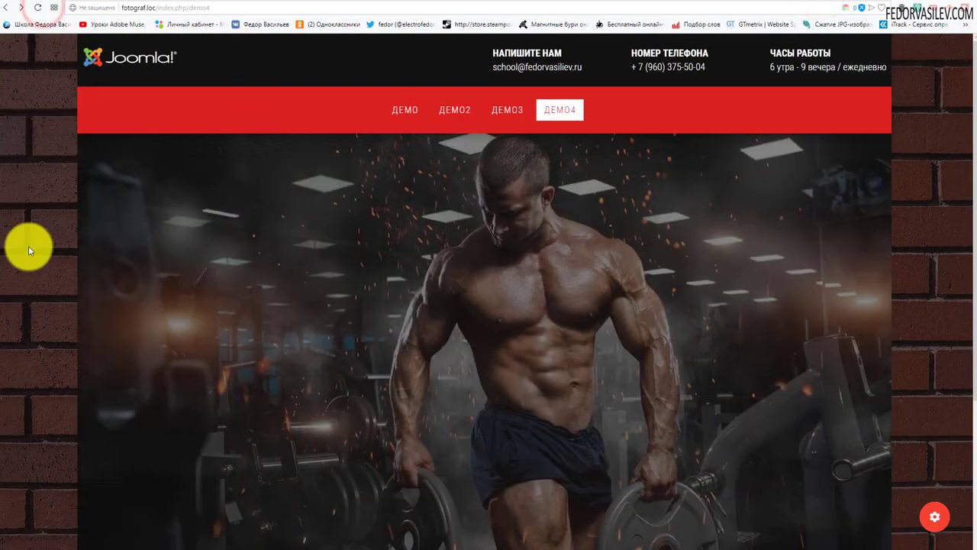
{"action": "scroll", "coordinate": [366, 305], "scroll_direction": "down", "scroll_amount": 5}
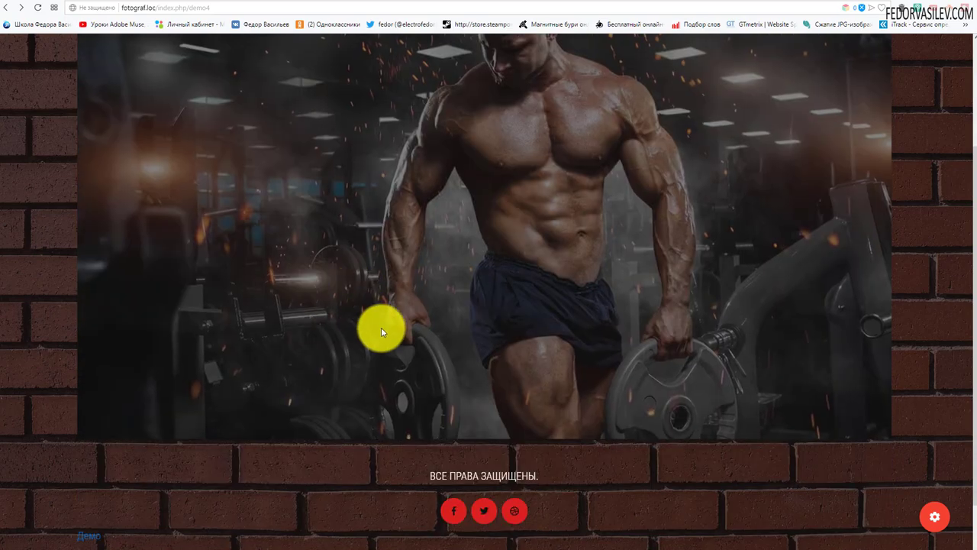
{"action": "scroll", "coordinate": [382, 305], "scroll_direction": "up", "scroll_amount": 5}
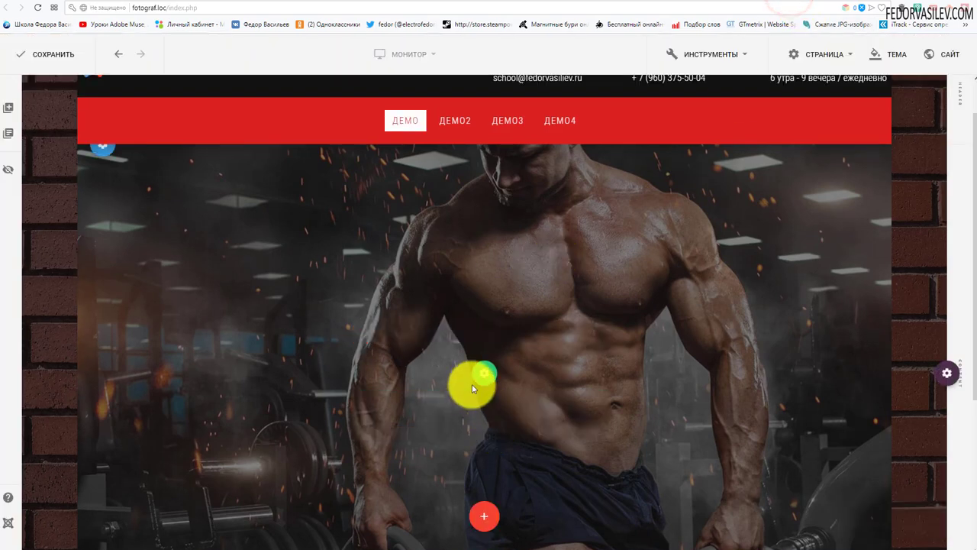
Step: Open the gym image slide's edit dialog from the slideshow settings and select its title field
{"action": "mouse_move", "coordinate": [509, 375]}
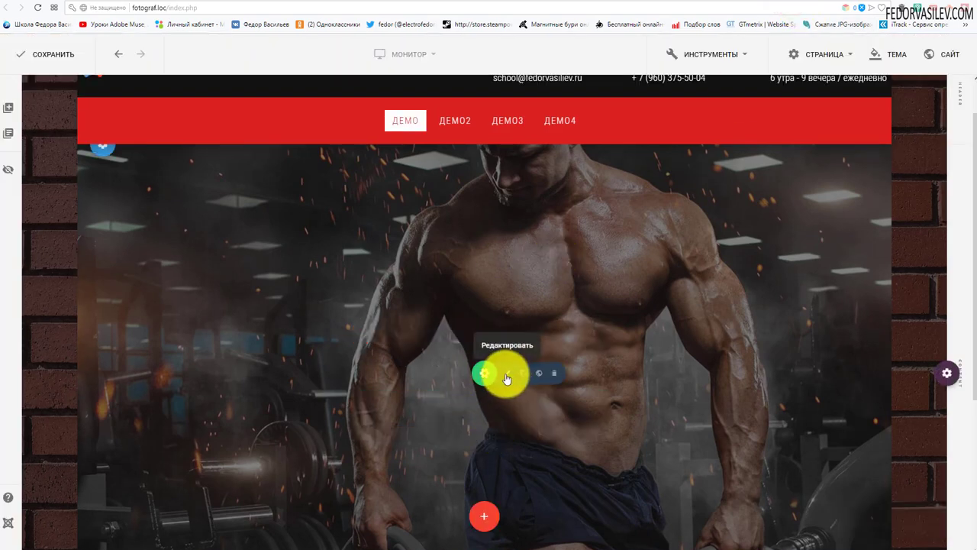
{"action": "left_click", "coordinate": [507, 378]}
{"action": "scroll", "coordinate": [462, 257], "scroll_direction": "up", "scroll_amount": 5}
{"action": "mouse_move", "coordinate": [468, 246]}
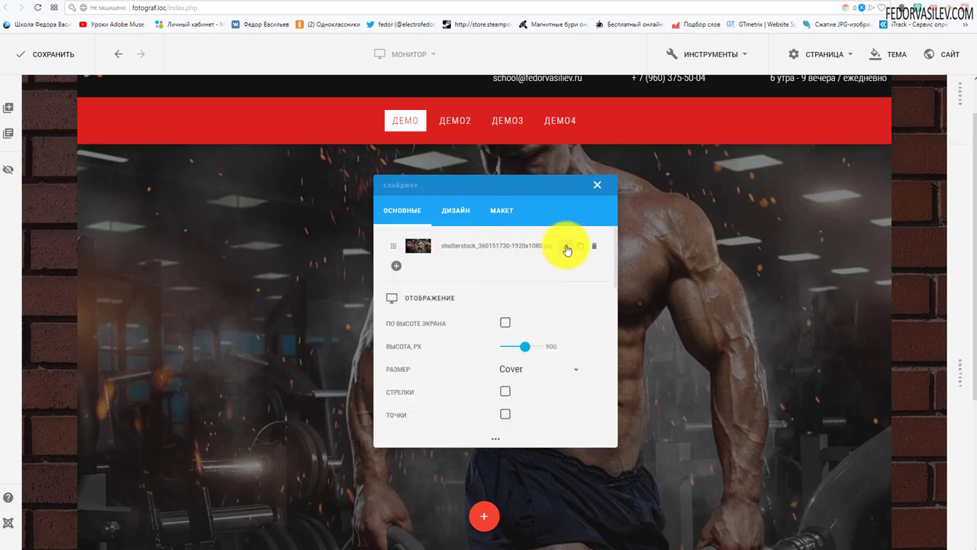
{"action": "left_click", "coordinate": [567, 248]}
{"action": "left_click", "coordinate": [427, 346]}
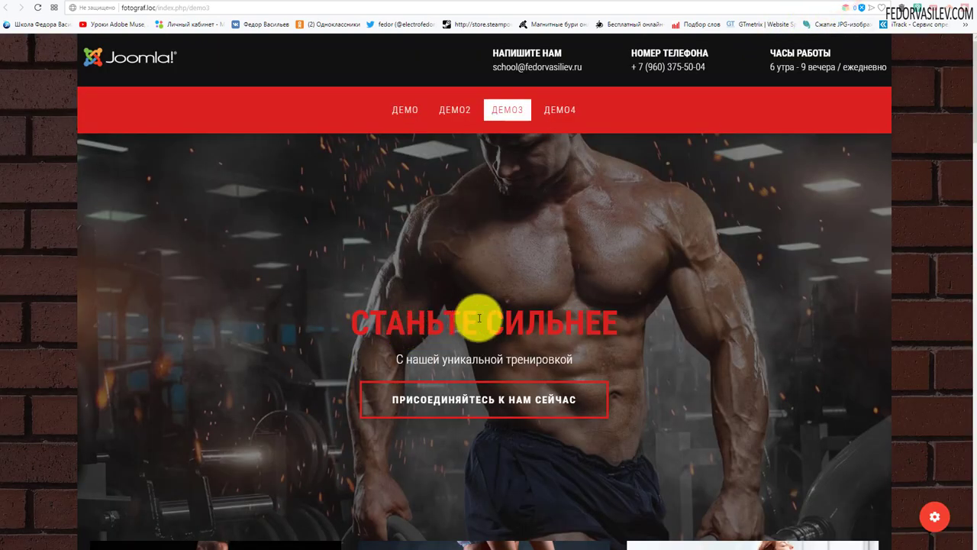
{"action": "left_click_drag", "start_coordinate": [478, 322], "coordinate": [595, 313]}
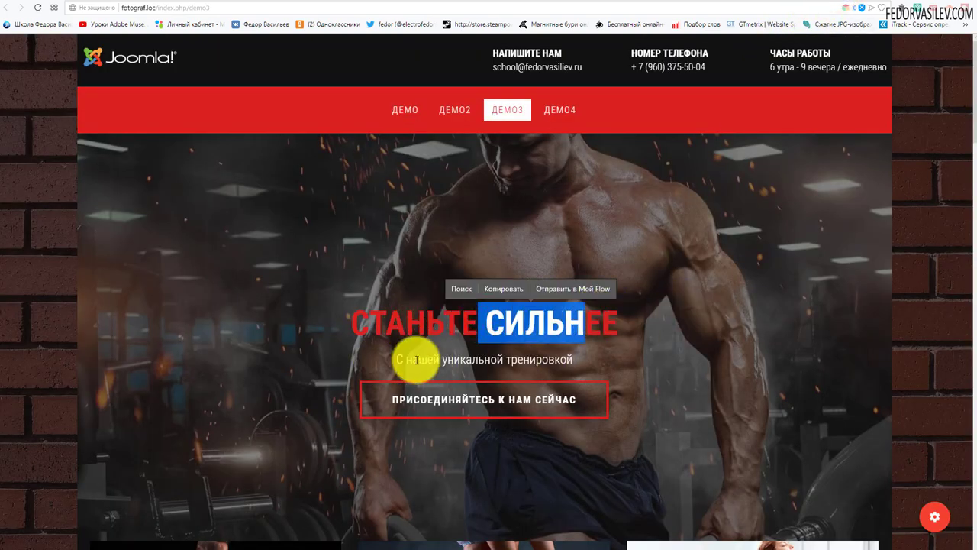
{"action": "left_click_drag", "start_coordinate": [416, 359], "coordinate": [561, 367]}
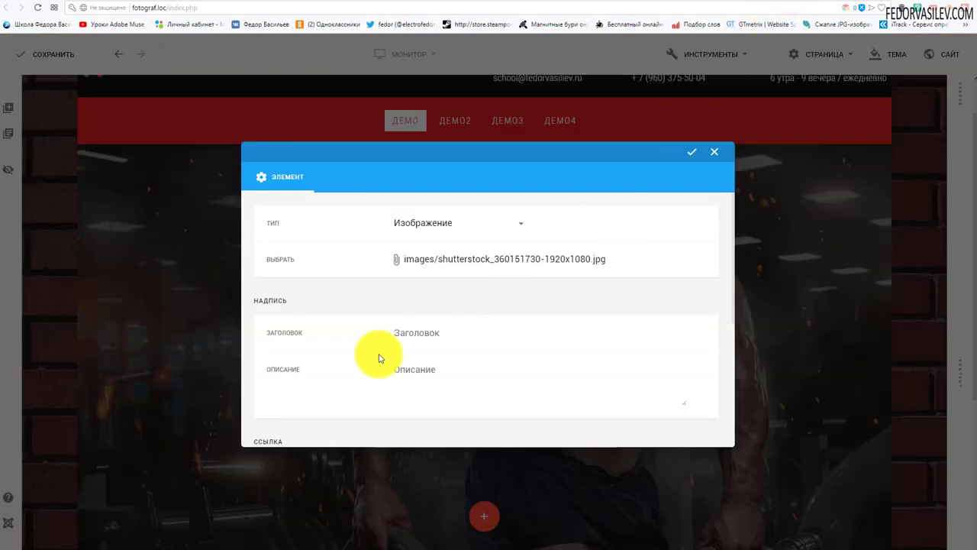
{"action": "scroll", "coordinate": [380, 358], "scroll_direction": "down", "scroll_amount": 1}
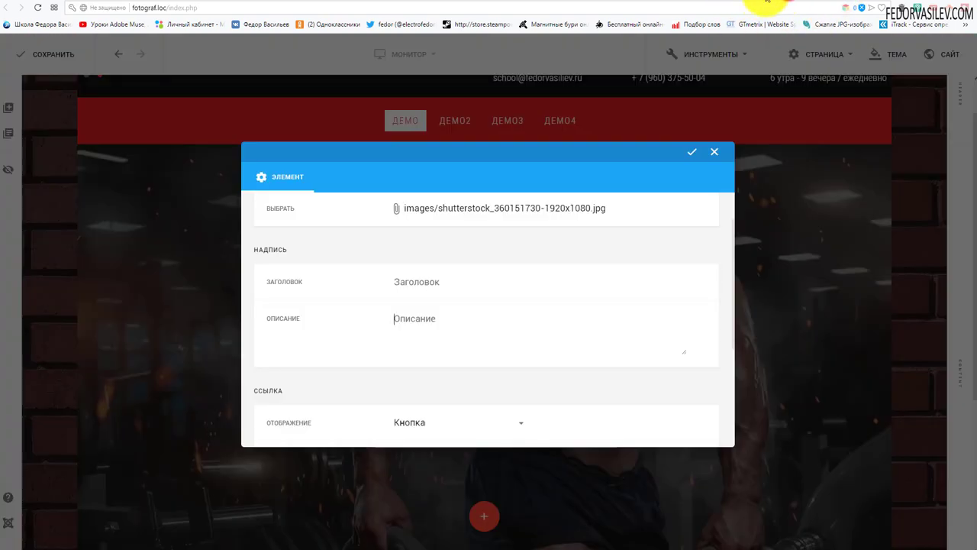
{"action": "scroll", "coordinate": [474, 272], "scroll_direction": "down", "scroll_amount": 5}
Step: Keep the slide link's display style as Button and start entering its label in Value
{"action": "left_click", "coordinate": [424, 237]}
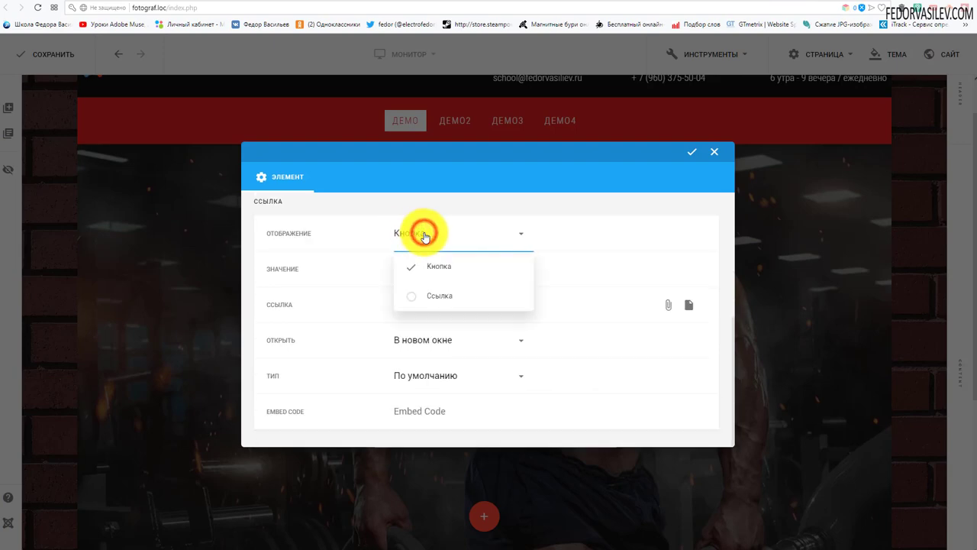
{"action": "left_click", "coordinate": [548, 243]}
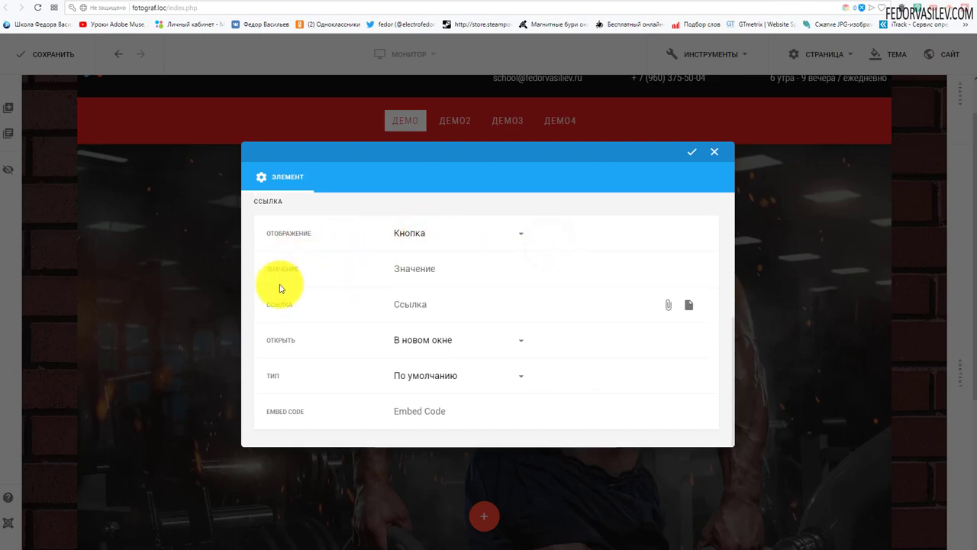
{"action": "scroll", "coordinate": [300, 305], "scroll_direction": "up", "scroll_amount": 1}
{"action": "left_click", "coordinate": [419, 330]}
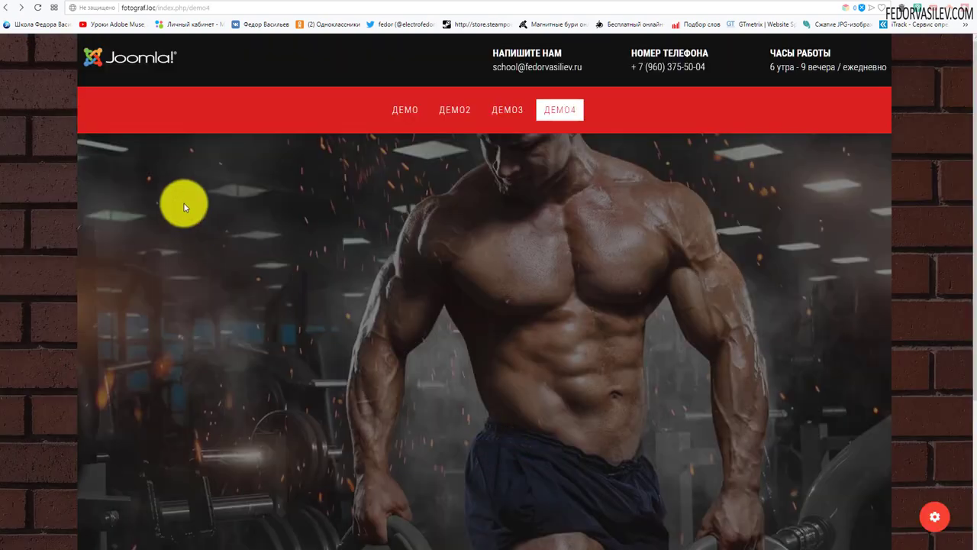
Step: Reload the live demo4 page to check the slide caption, then return to the Gridbox editor
{"action": "left_click", "coordinate": [38, 8]}
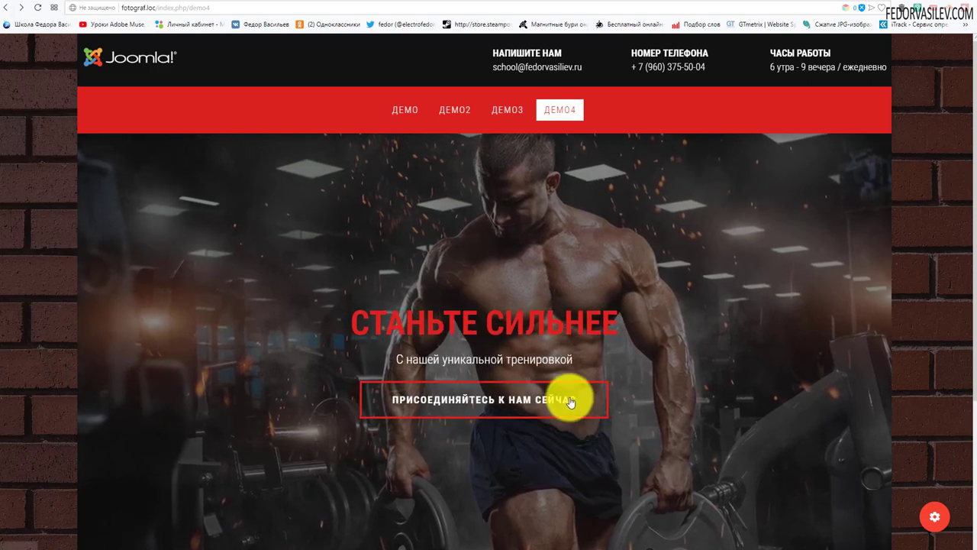
{"action": "left_click", "coordinate": [794, 3]}
{"action": "mouse_move", "coordinate": [484, 416]}
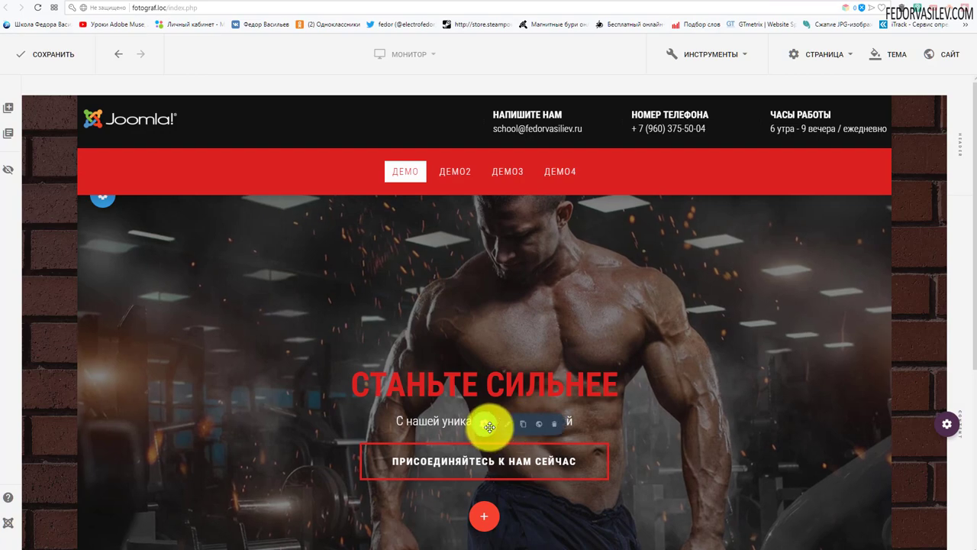
{"action": "left_click", "coordinate": [510, 427]}
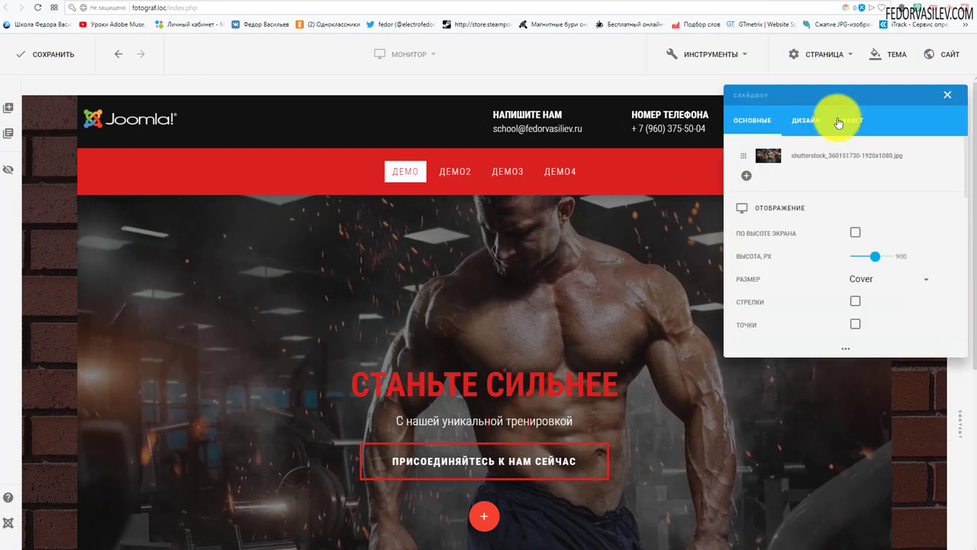
{"action": "scroll", "coordinate": [409, 318], "scroll_direction": "down", "scroll_amount": 5}
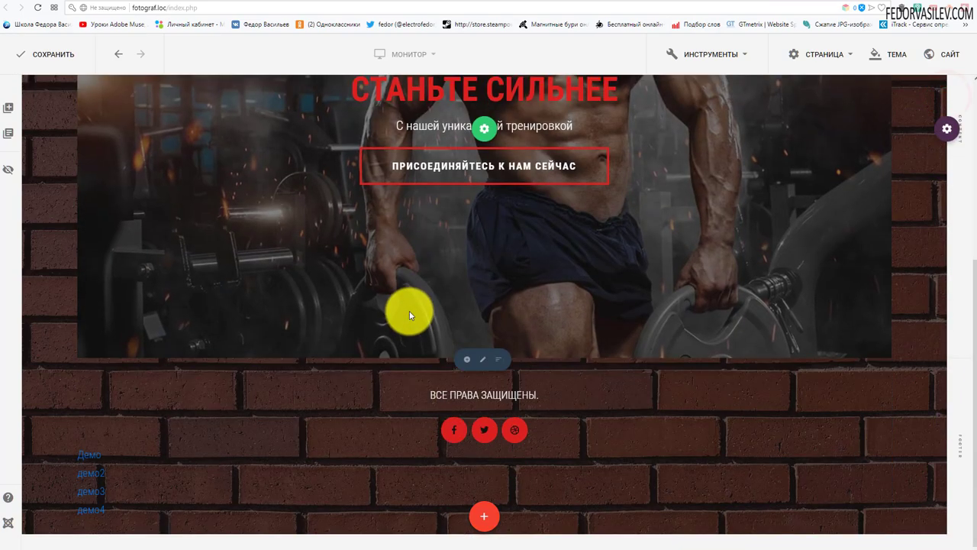
{"action": "scroll", "coordinate": [409, 310], "scroll_direction": "up", "scroll_amount": 4}
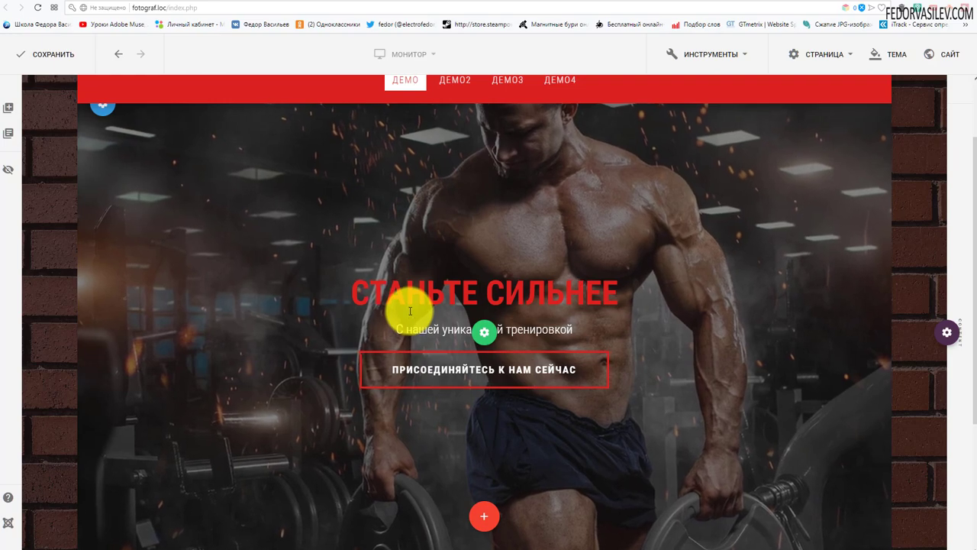
{"action": "scroll", "coordinate": [410, 246], "scroll_direction": "down", "scroll_amount": 3}
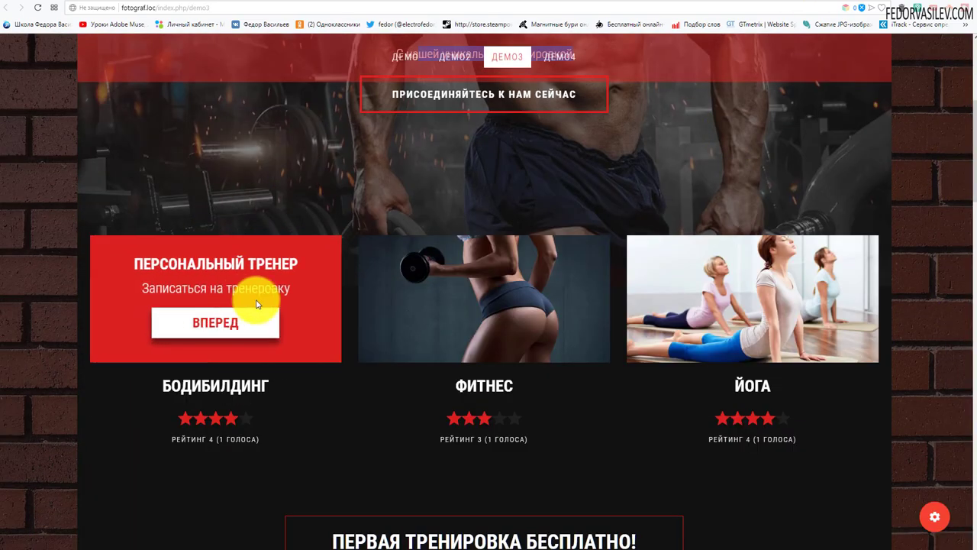
{"action": "mouse_move", "coordinate": [573, 323]}
{"action": "mouse_move", "coordinate": [786, 252]}
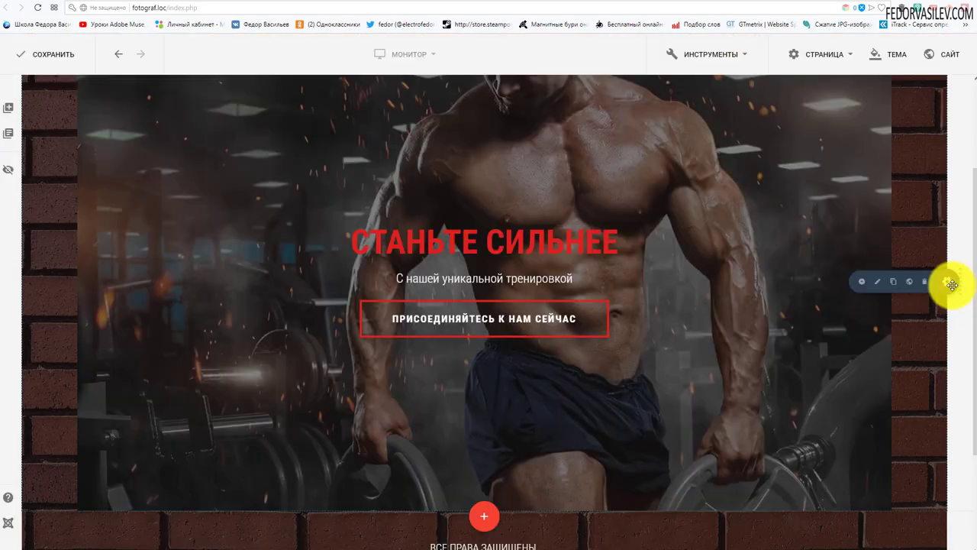
Step: Add a row of three columns beneath the slideshow
{"action": "left_click", "coordinate": [859, 284]}
{"action": "left_click", "coordinate": [506, 191]}
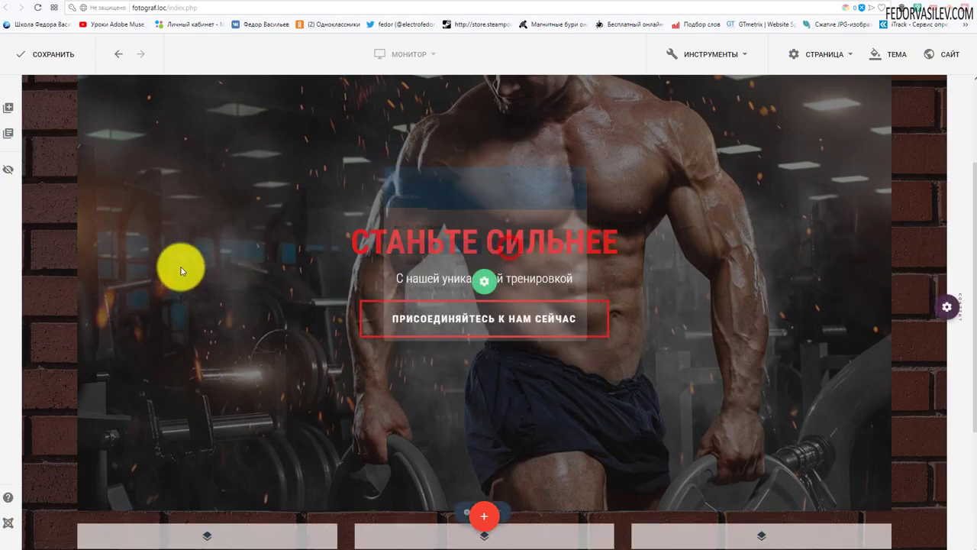
{"action": "scroll", "coordinate": [198, 268], "scroll_direction": "down", "scroll_amount": 1}
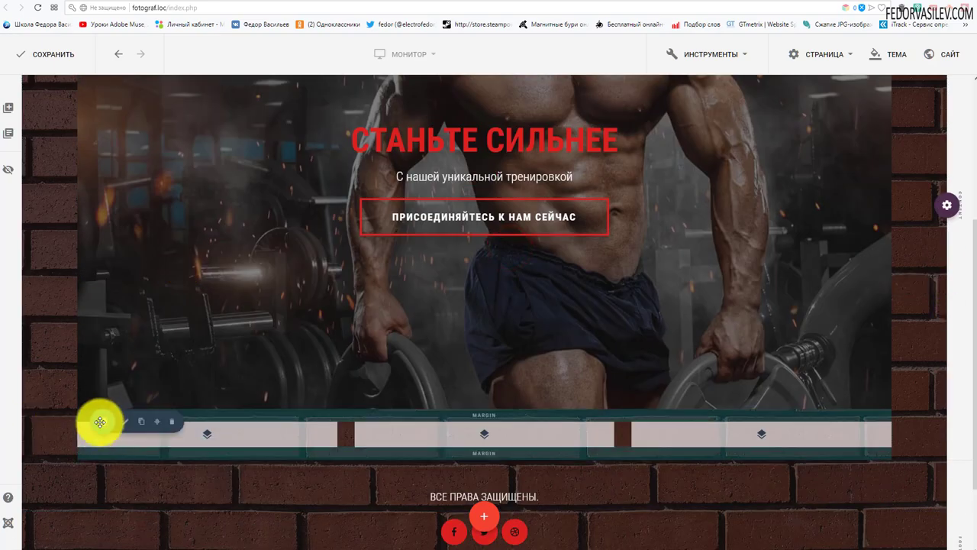
Step: Reset the new row's outer margin to zero in its Макет settings
{"action": "left_click", "coordinate": [126, 424]}
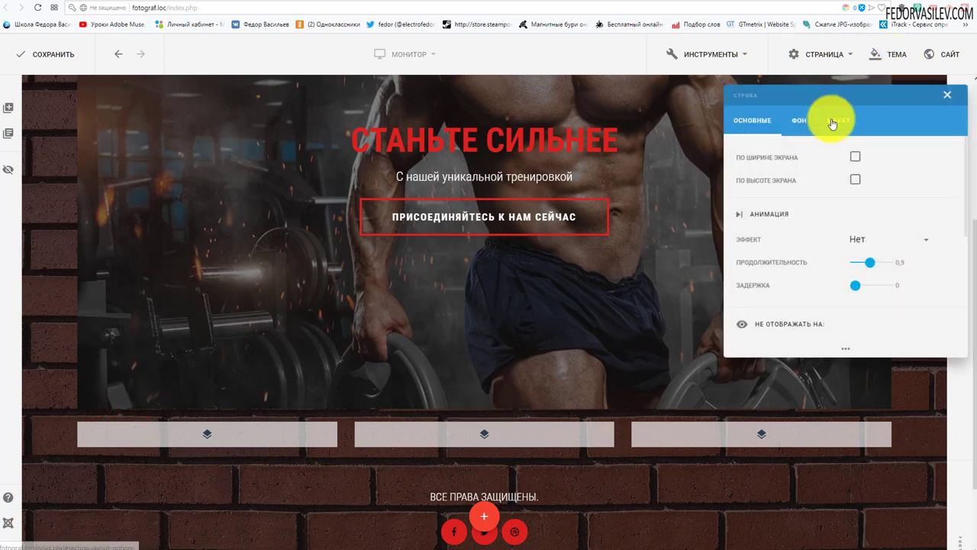
{"action": "left_click", "coordinate": [831, 116]}
{"action": "left_click", "coordinate": [845, 225]}
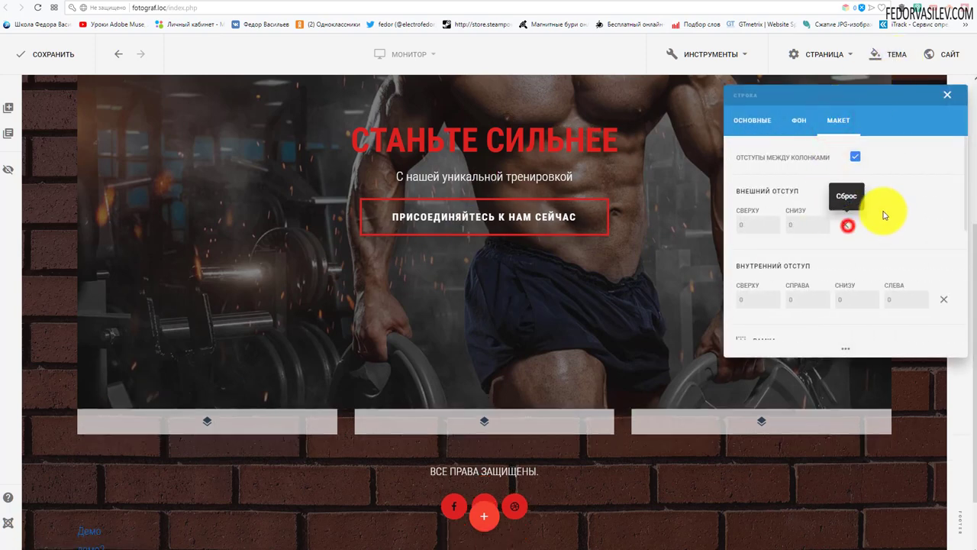
{"action": "left_click", "coordinate": [947, 95]}
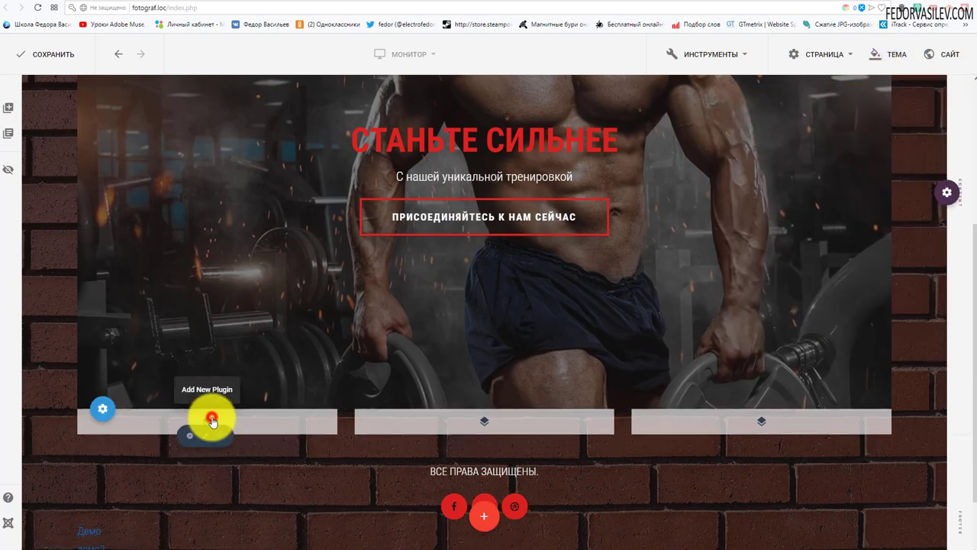
Step: Insert a Flip Box into the new row's left column and review its layout settings
{"action": "left_click", "coordinate": [212, 420]}
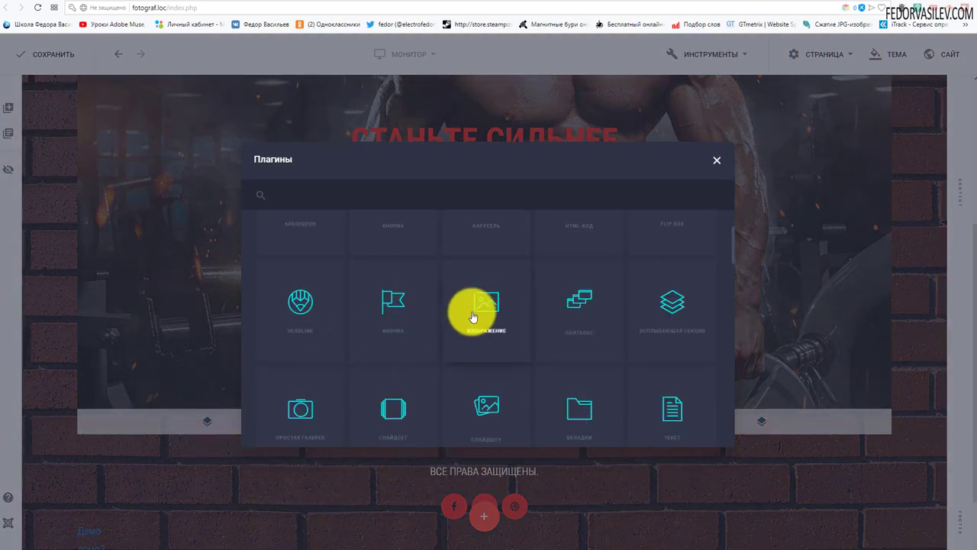
{"action": "scroll", "coordinate": [471, 312], "scroll_direction": "down", "scroll_amount": 1}
{"action": "scroll", "coordinate": [672, 302], "scroll_direction": "up", "scroll_amount": 3}
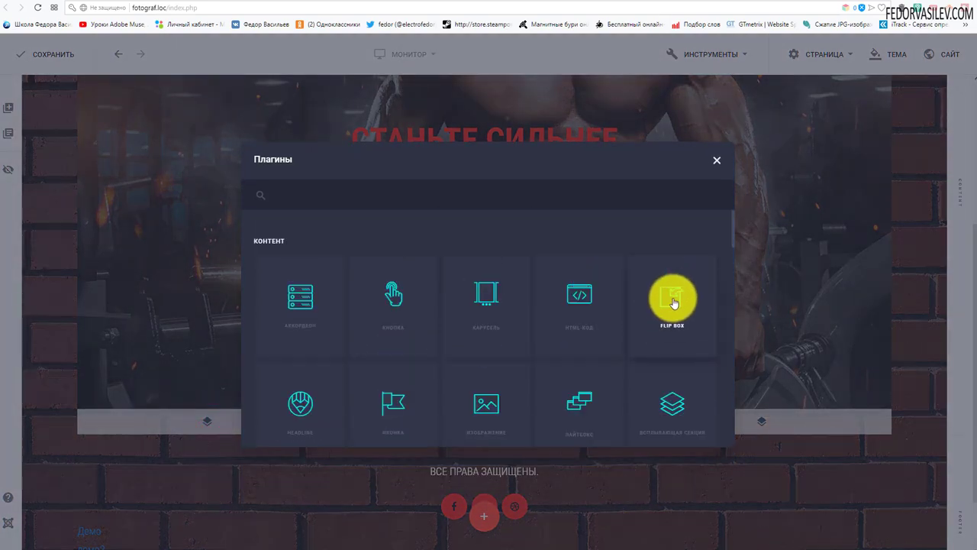
{"action": "left_click", "coordinate": [672, 304]}
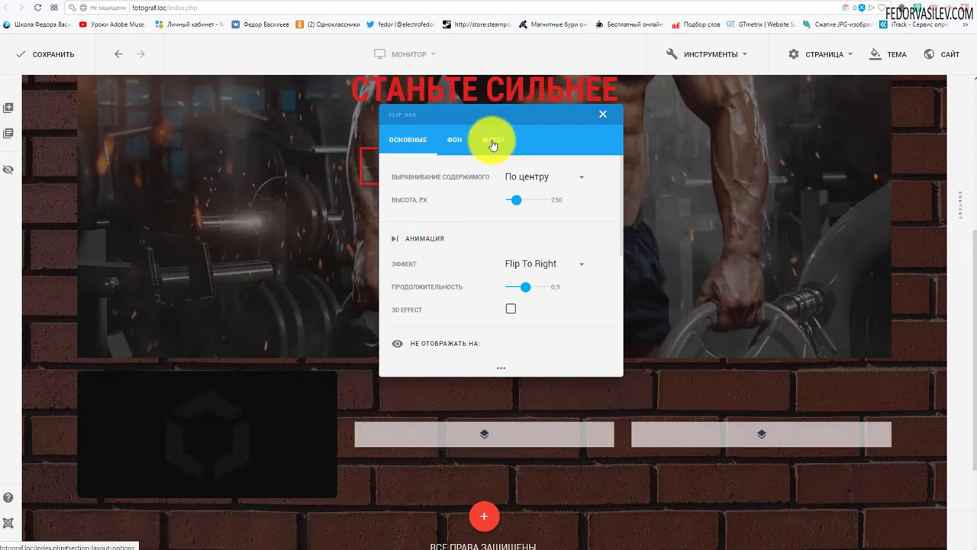
{"action": "left_click", "coordinate": [485, 146]}
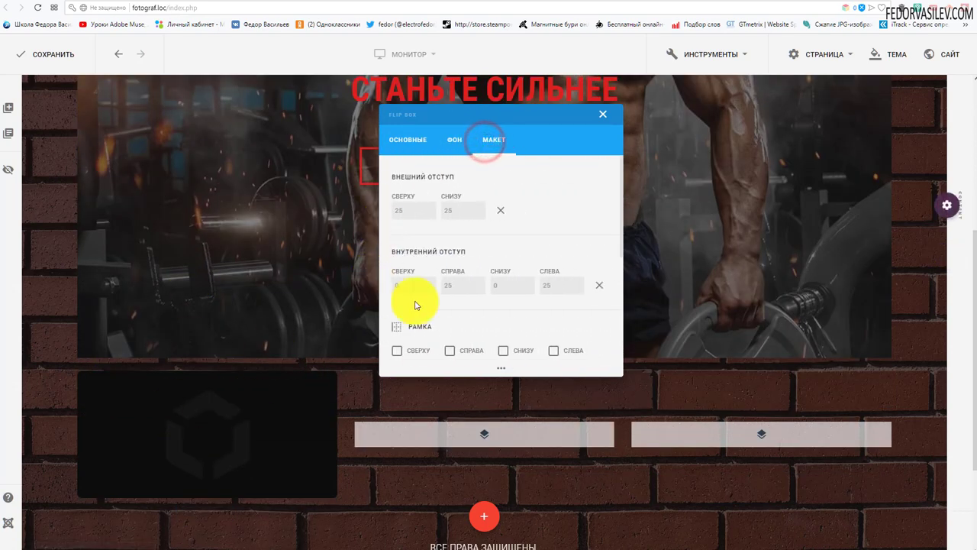
{"action": "scroll", "coordinate": [458, 287], "scroll_direction": "down", "scroll_amount": 1}
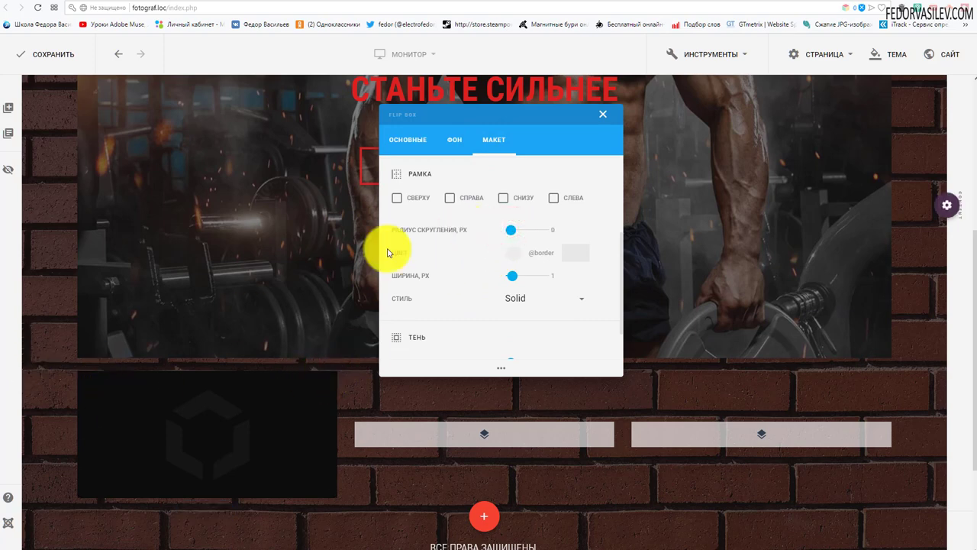
{"action": "scroll", "coordinate": [465, 192], "scroll_direction": "up", "scroll_amount": 2}
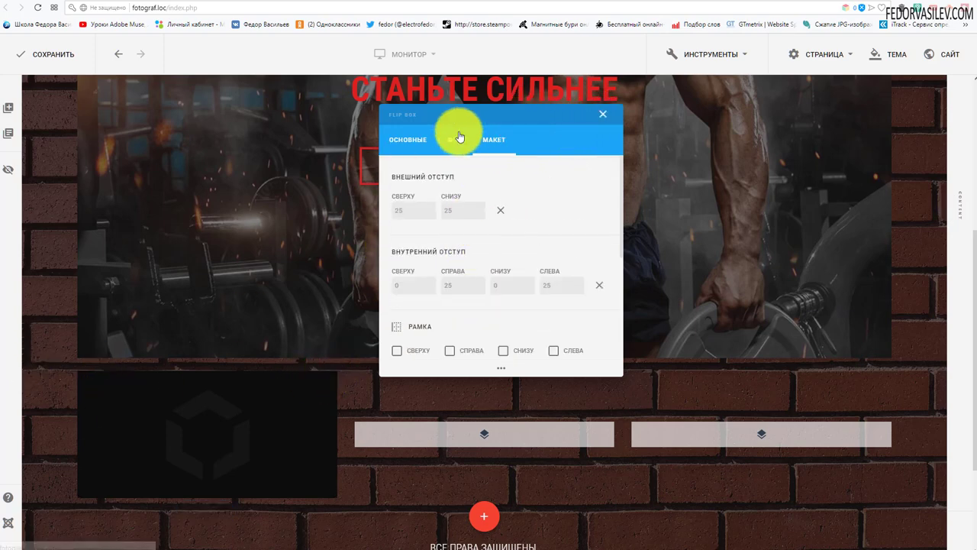
{"action": "left_click", "coordinate": [600, 117]}
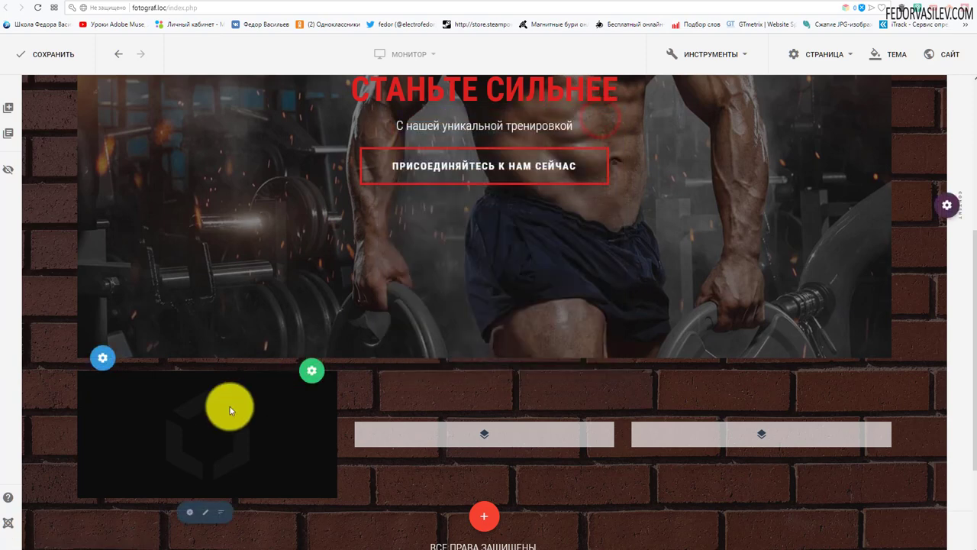
Step: Flip the box to preview its back side, then bring up the Flip Box background options
{"action": "mouse_move", "coordinate": [311, 370]}
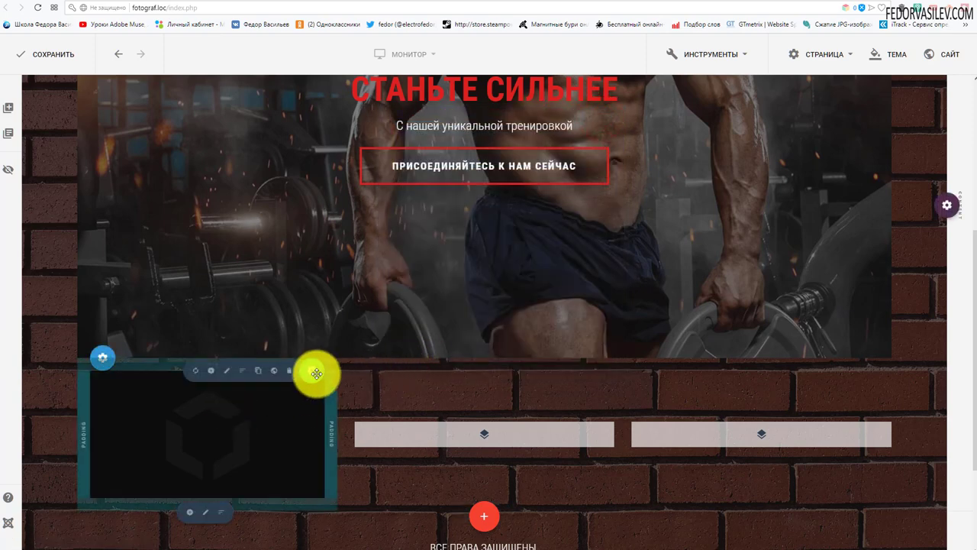
{"action": "left_click", "coordinate": [195, 374]}
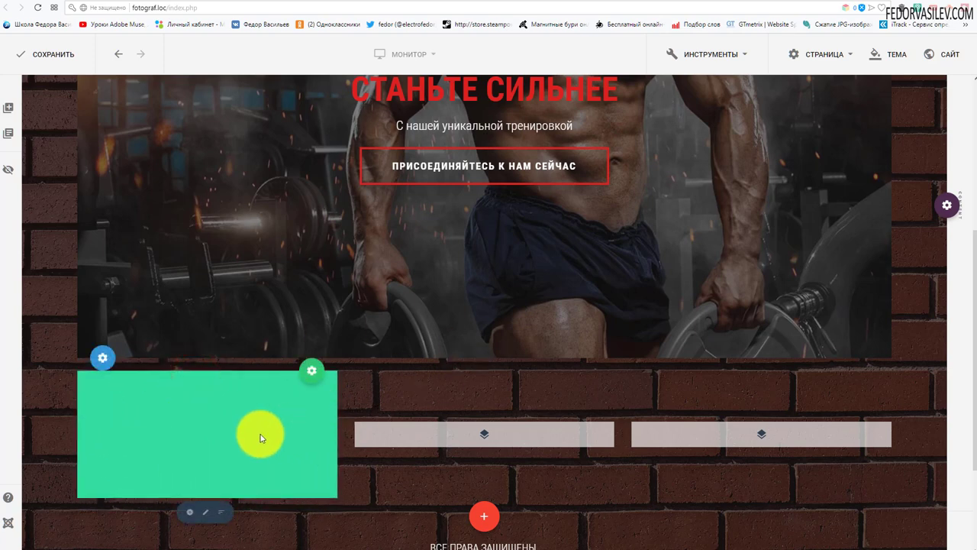
{"action": "mouse_move", "coordinate": [311, 370]}
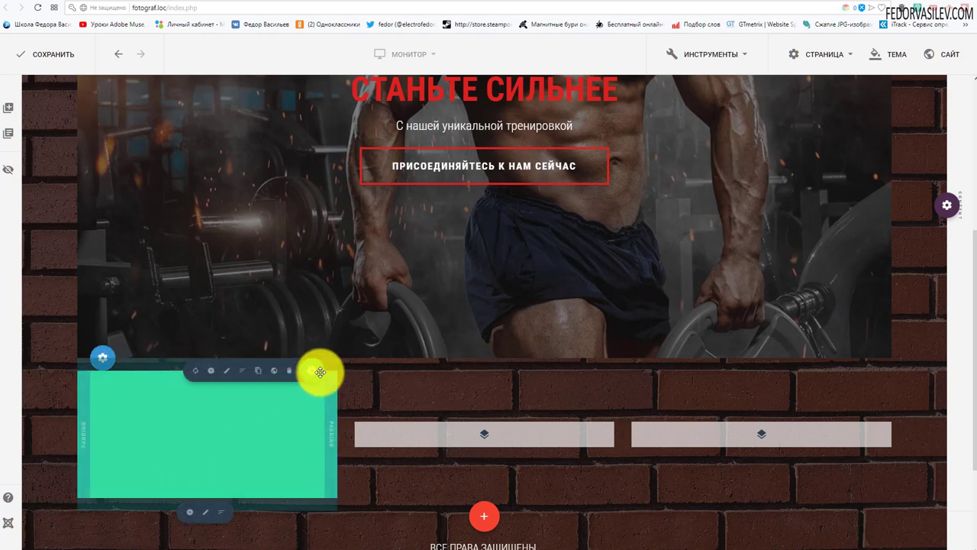
{"action": "left_click", "coordinate": [227, 373]}
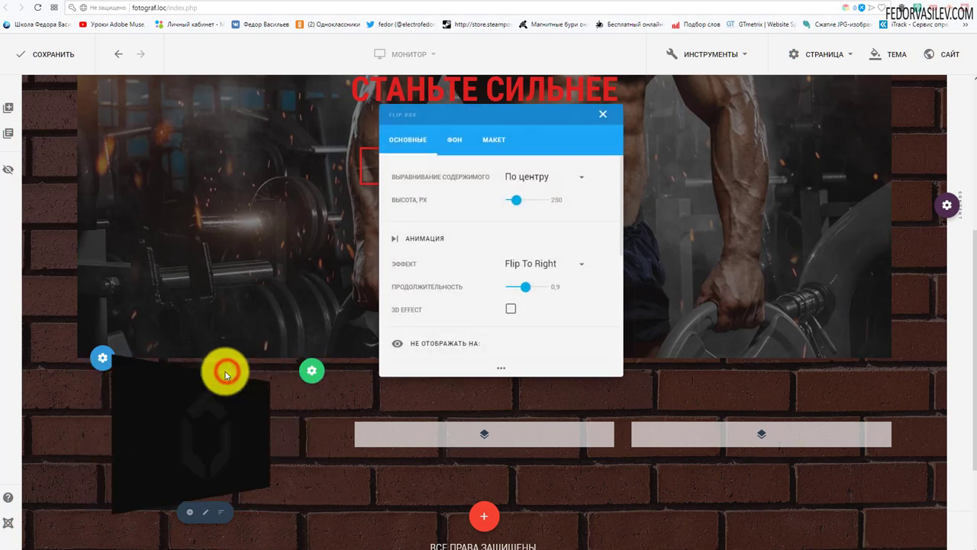
{"action": "left_click", "coordinate": [454, 139]}
Step: Check the Backside's green background colour, then return to choosing which side to edit
{"action": "left_click", "coordinate": [549, 177]}
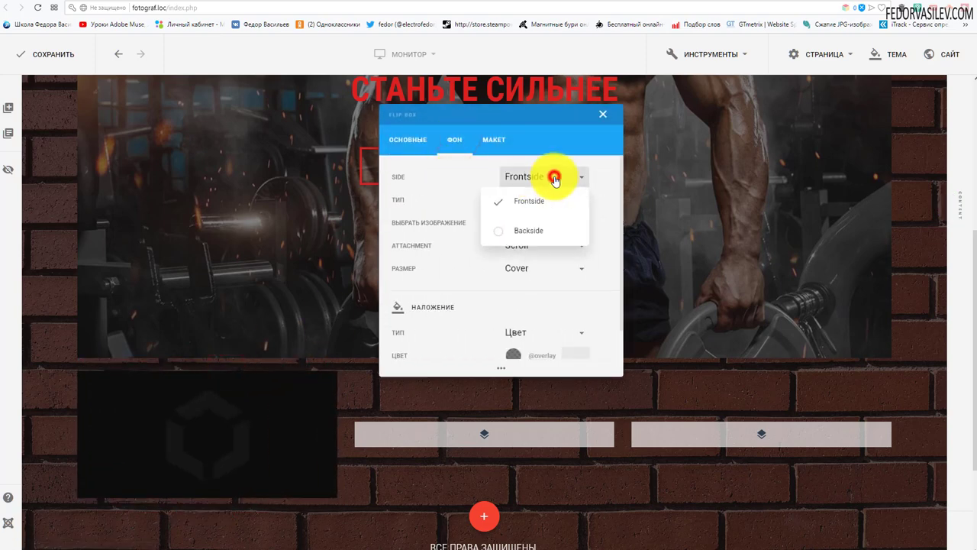
{"action": "left_click", "coordinate": [492, 228]}
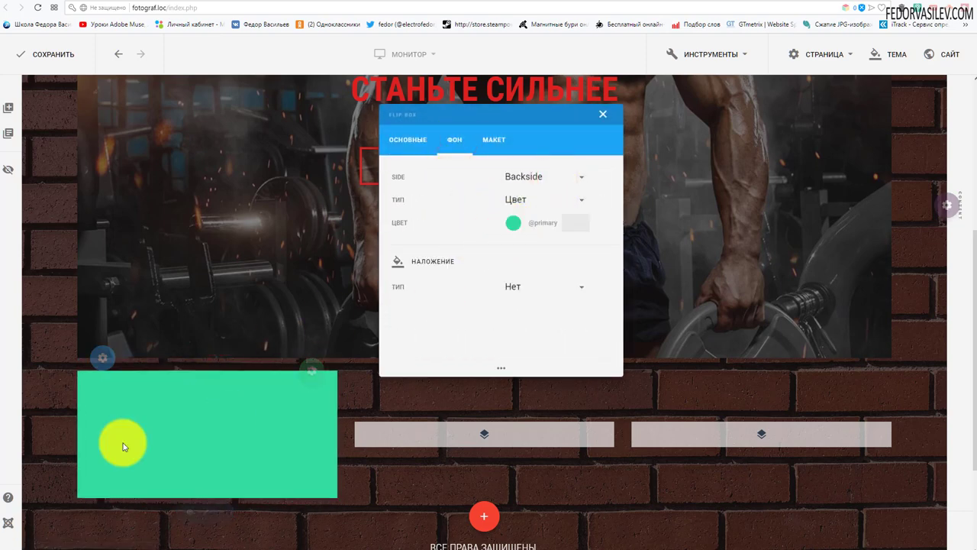
{"action": "left_click", "coordinate": [512, 223]}
{"action": "left_click", "coordinate": [554, 169]}
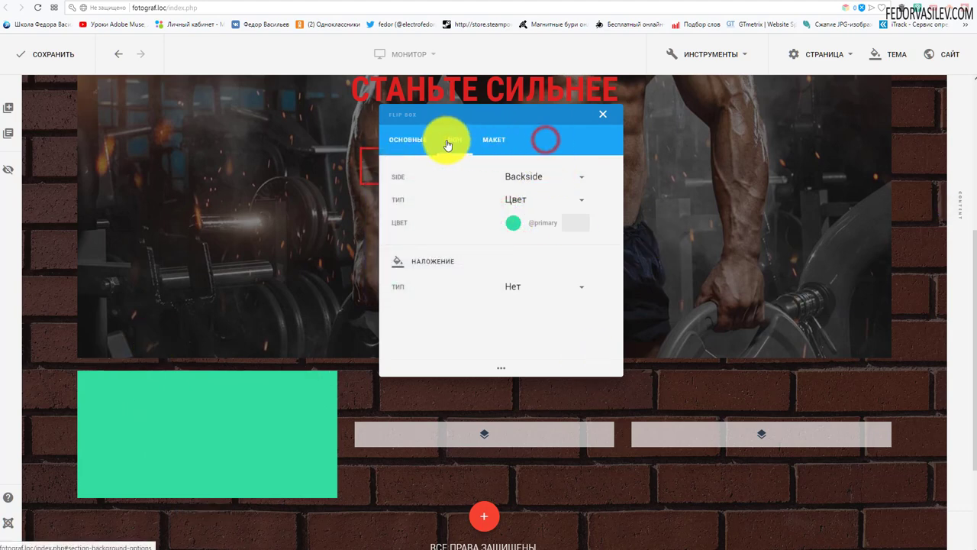
{"action": "left_click", "coordinate": [415, 145]}
{"action": "left_click", "coordinate": [456, 140]}
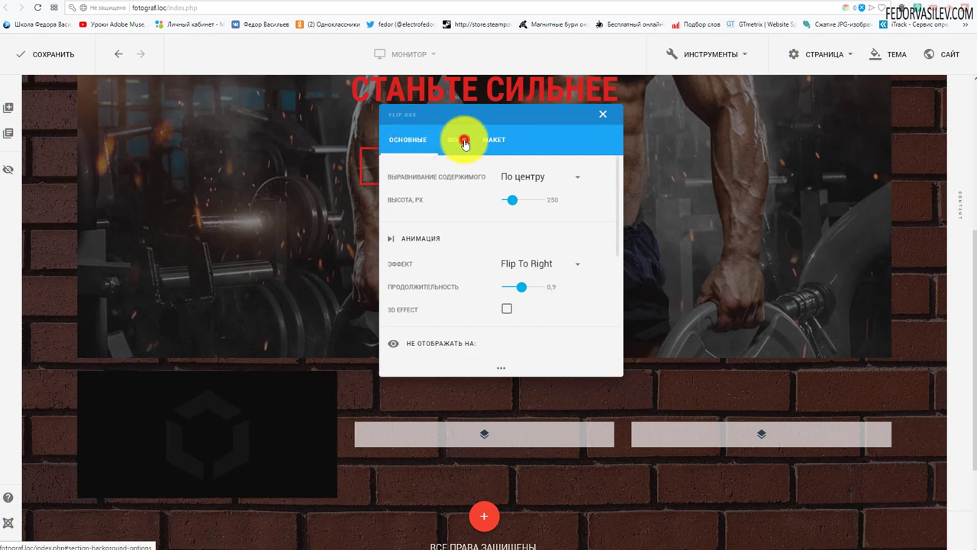
{"action": "left_click", "coordinate": [516, 178]}
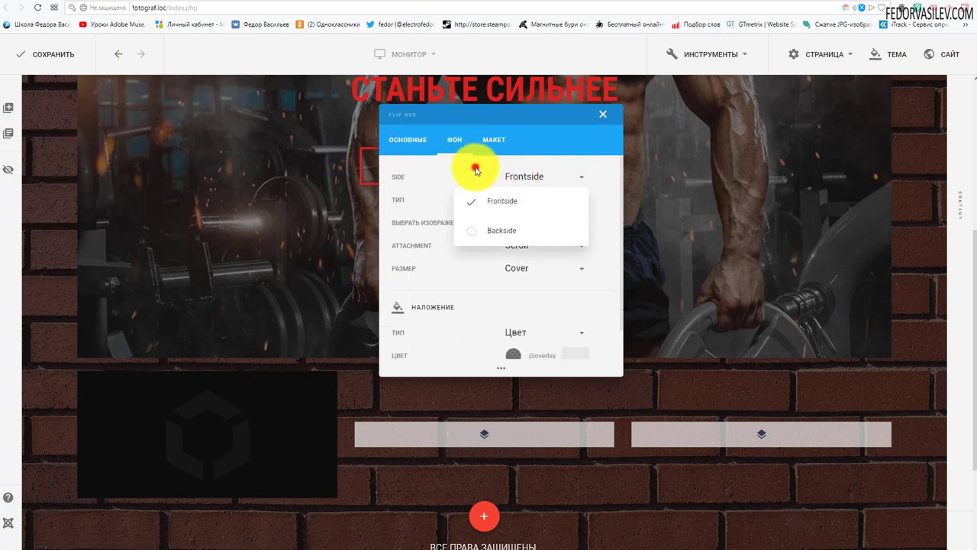